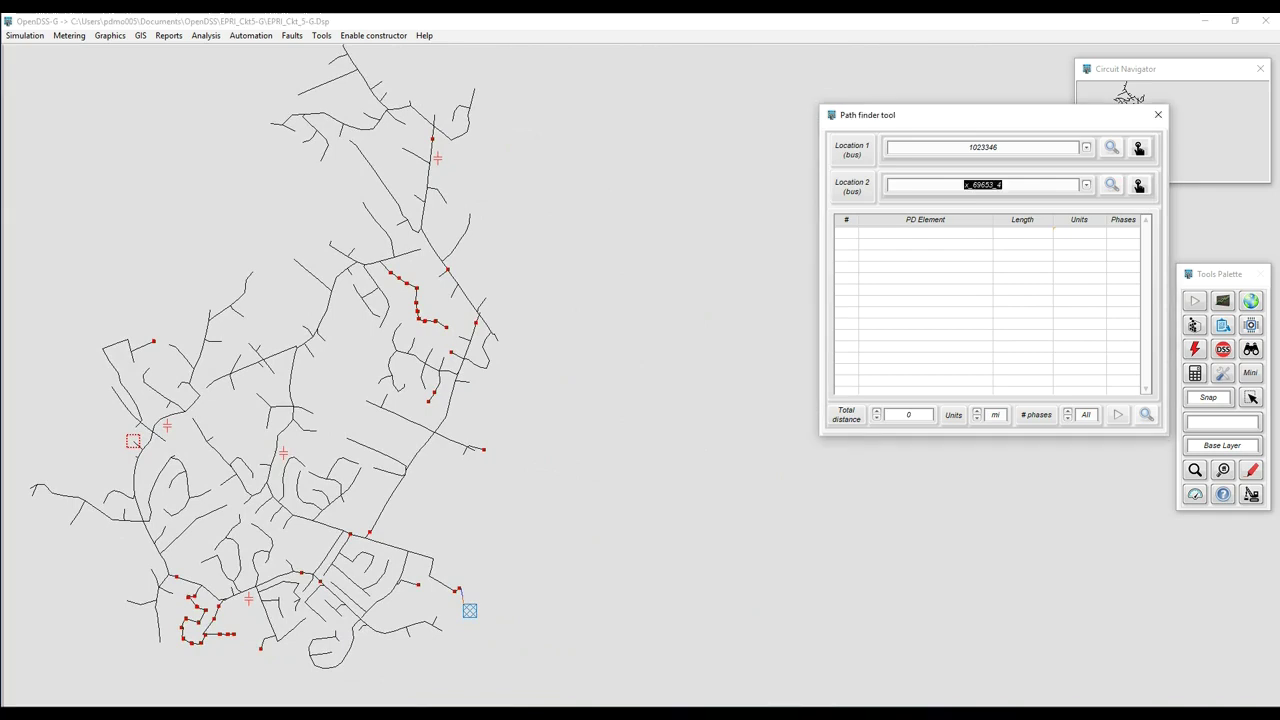
Set Location 1 of the path finder to the bus sourcebus.
key("Tab")
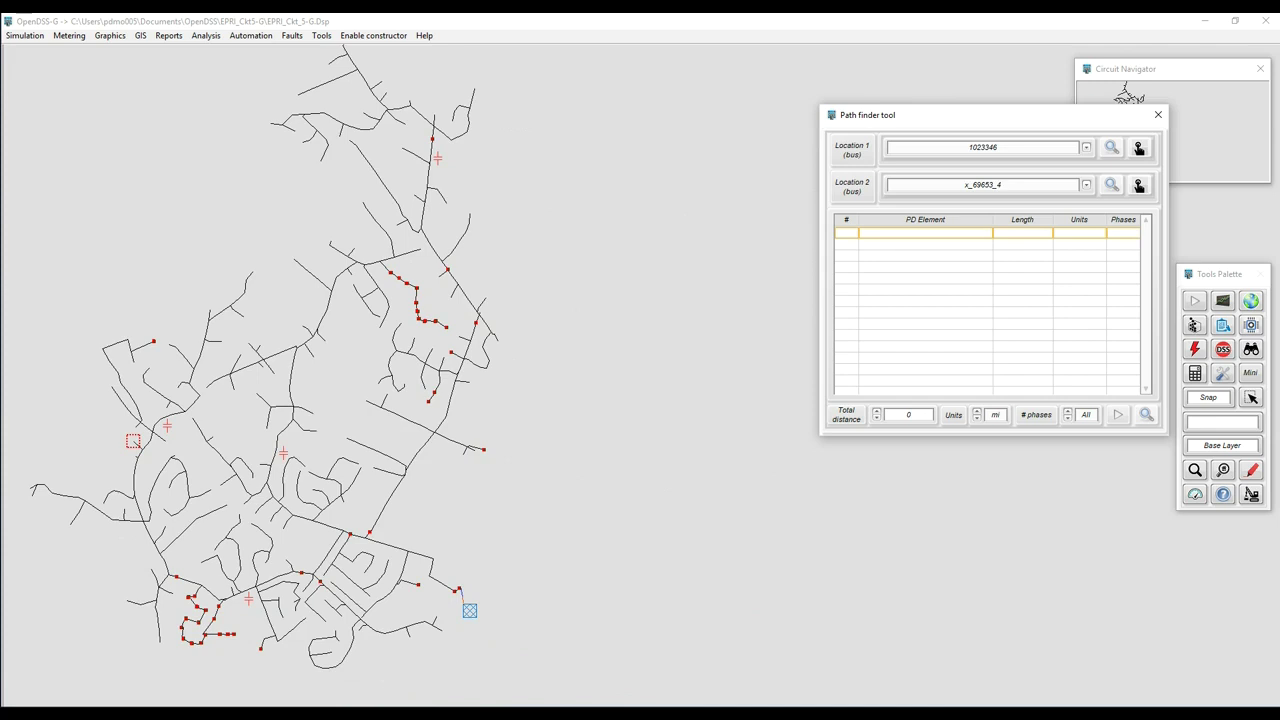
left_click(1086, 147)
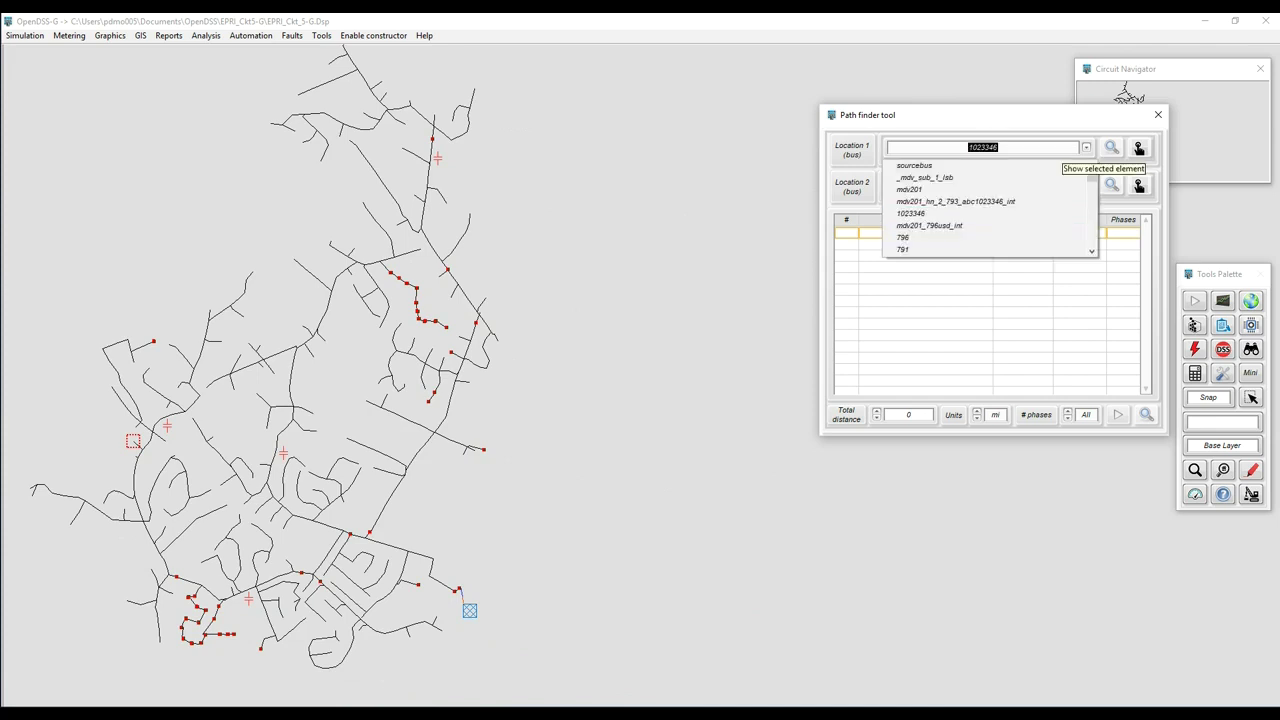
key("Up")
key("Return")
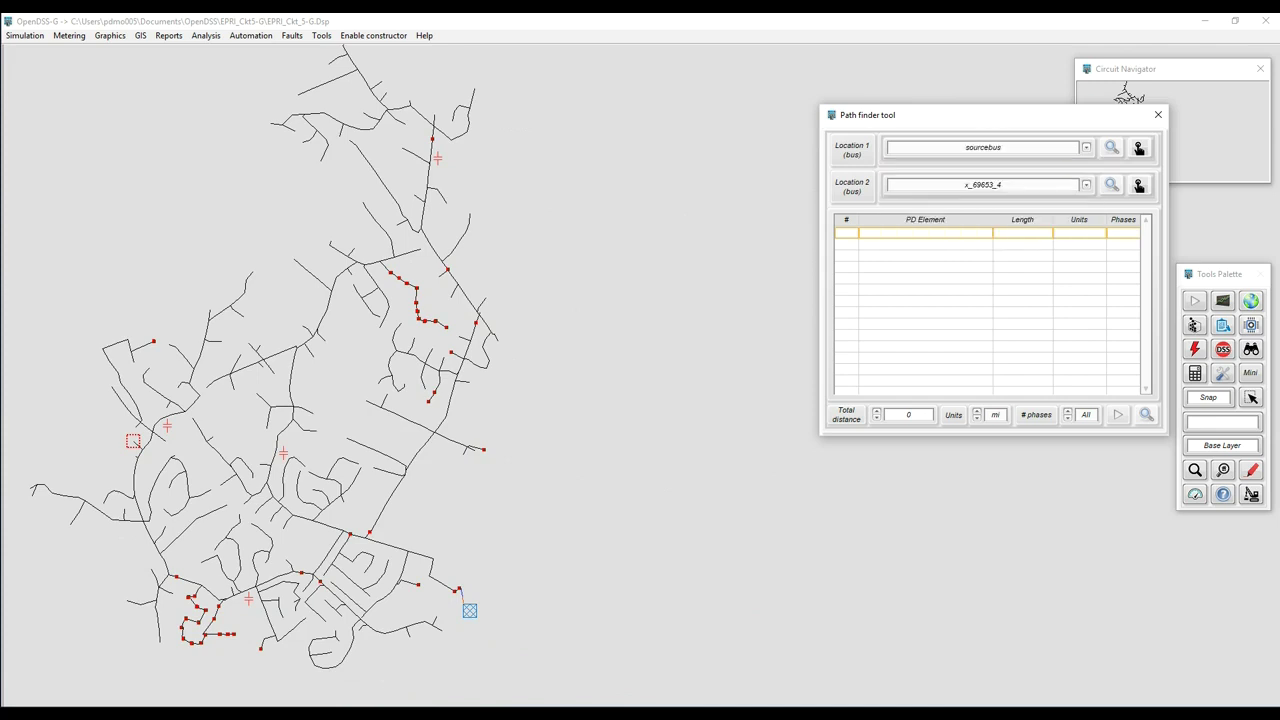
Pick bus 1144229 on the circuit map as Location 2 and find the path from sourcebus.
left_click(1139, 185)
left_click(643, 396)
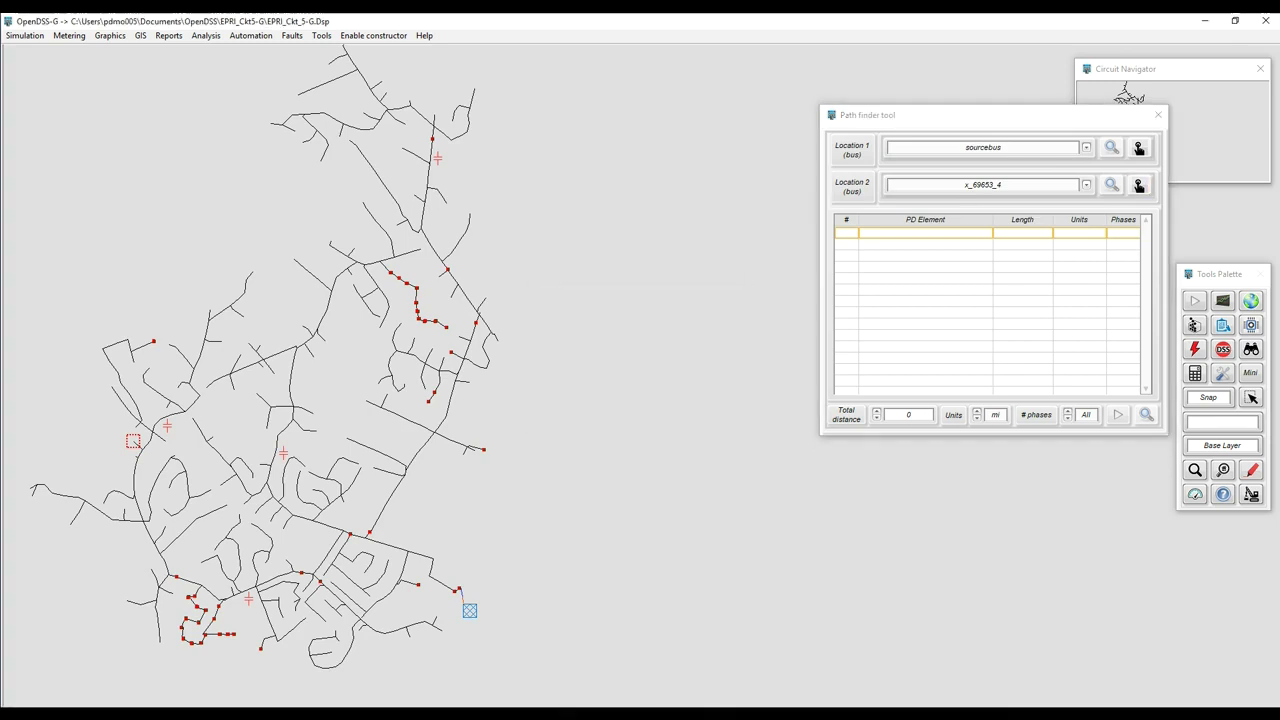
left_click(364, 400)
left_click(994, 185)
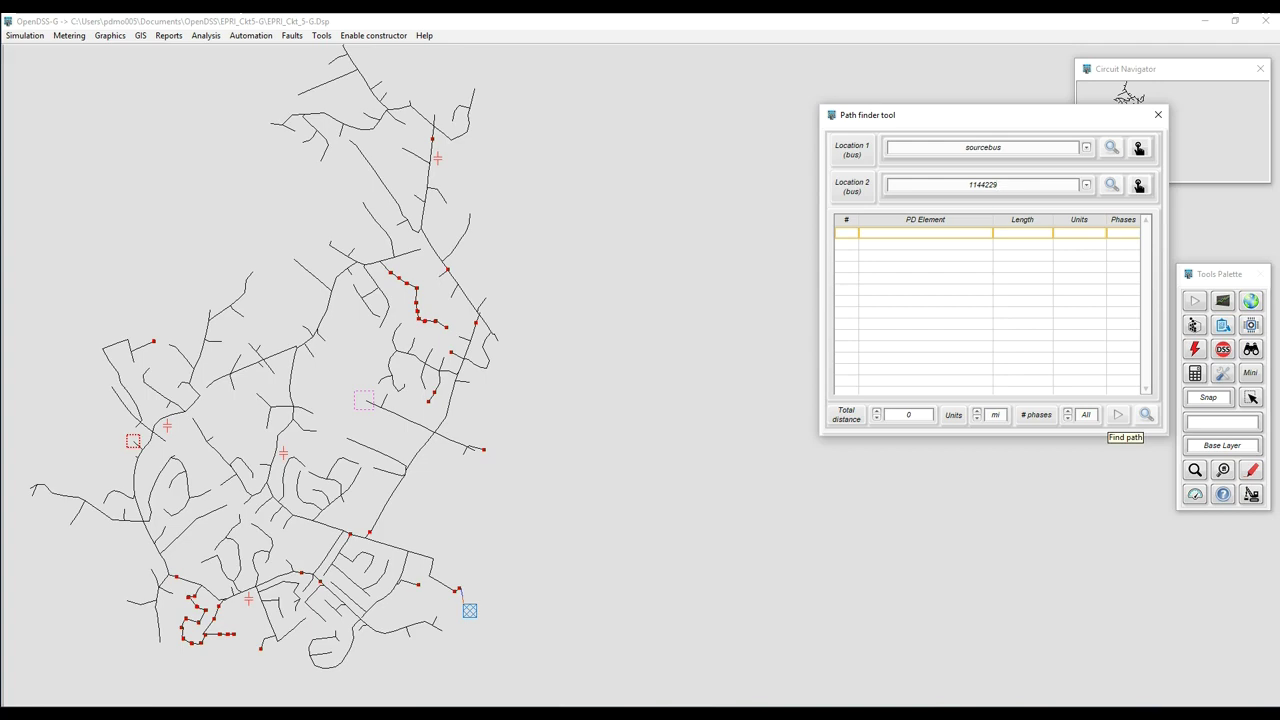
left_click(1146, 414)
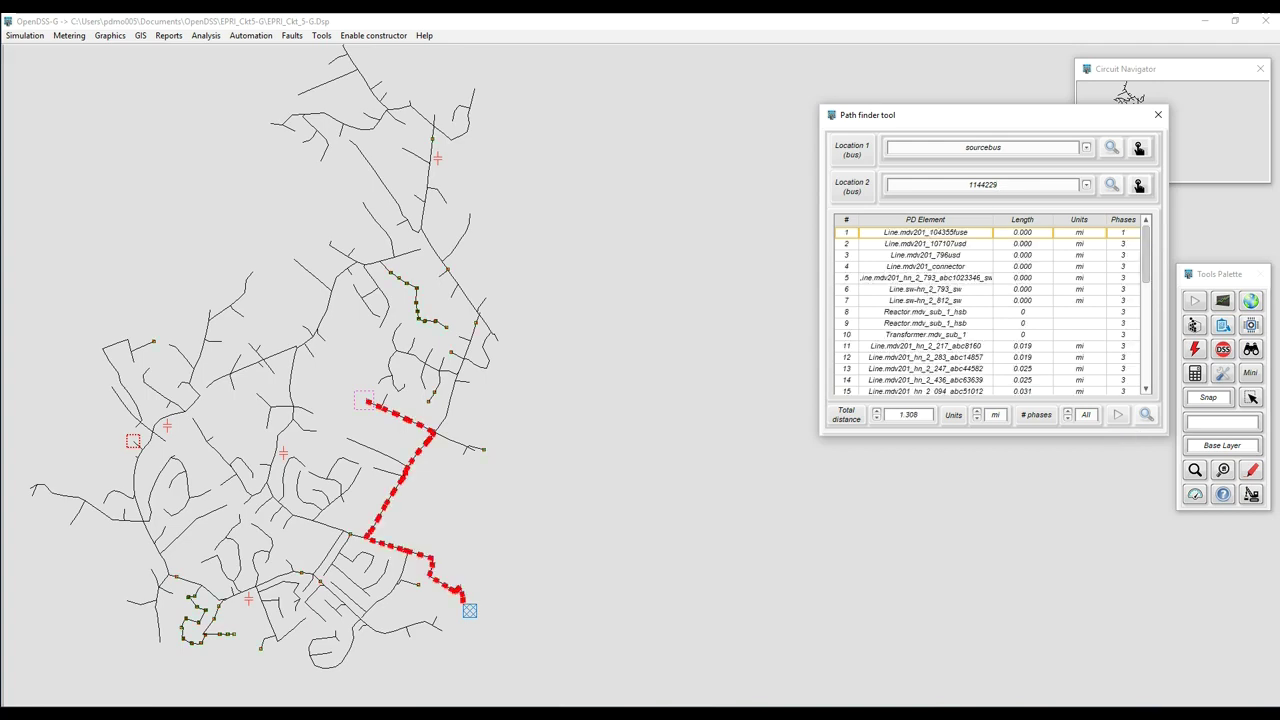
Check the export options of the path table and read through its list of PD elements.
right_click(1045, 263)
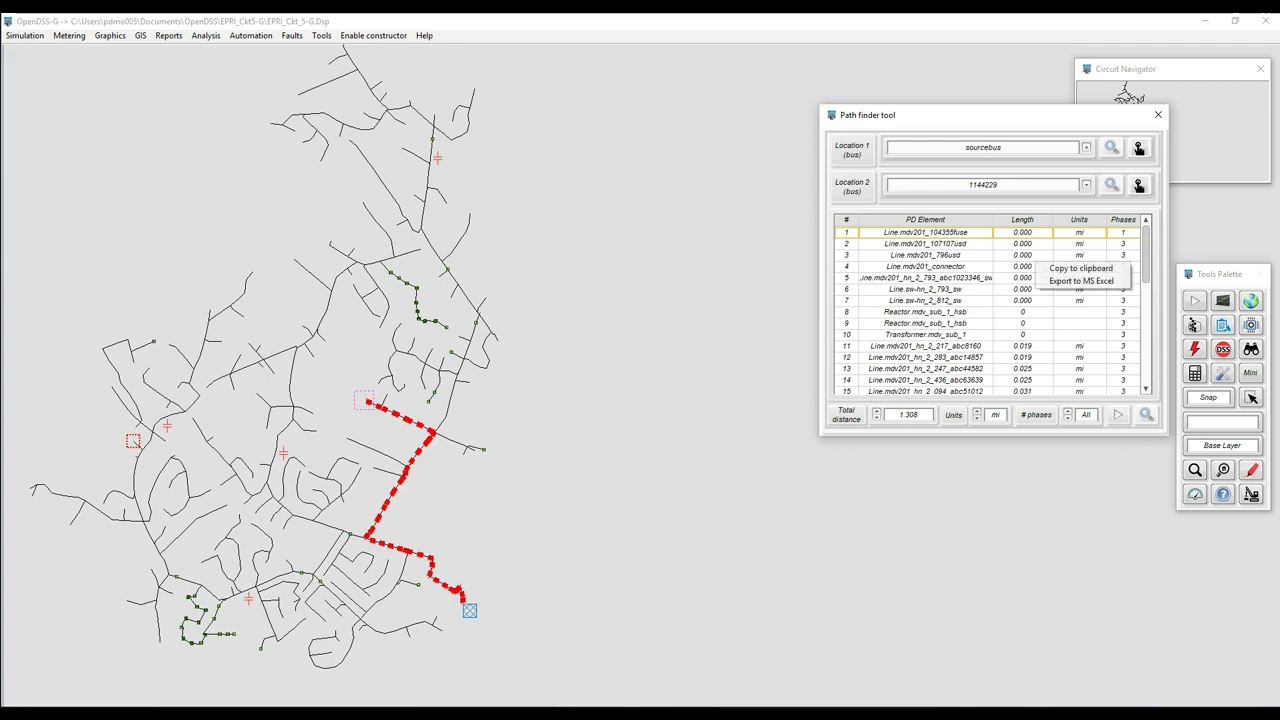
key("Escape")
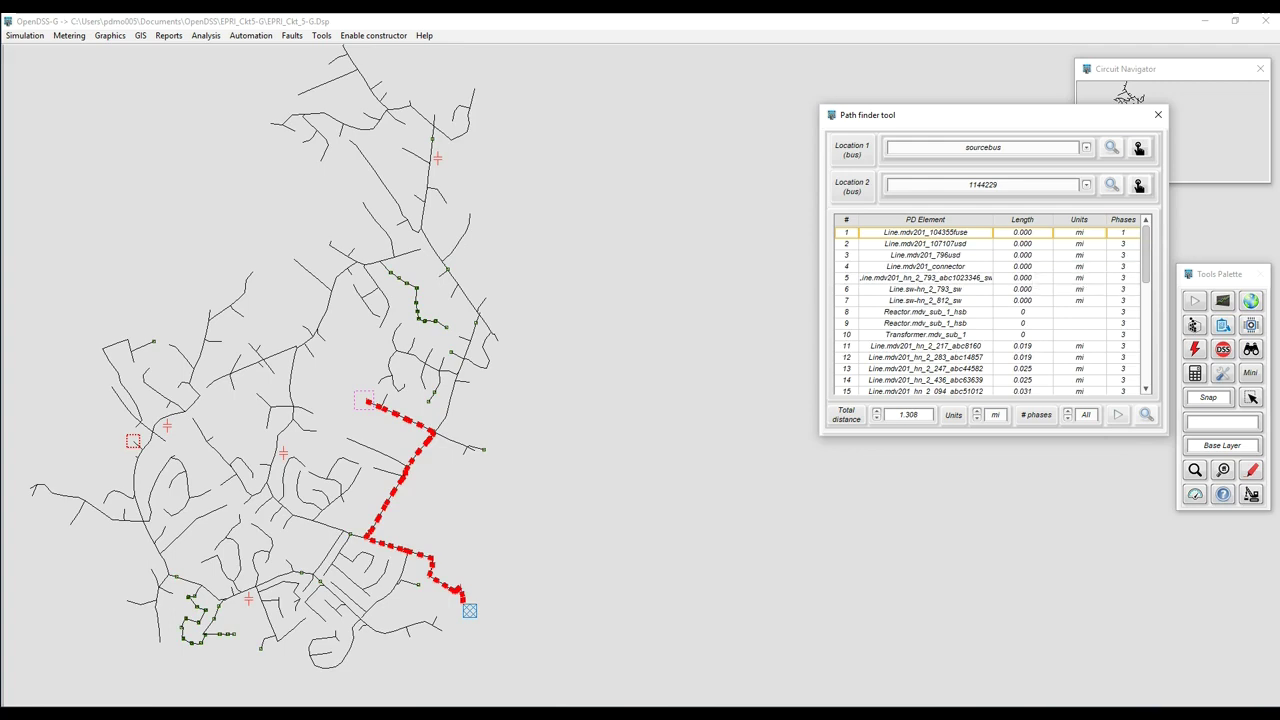
scroll(990, 310, "down", 9)
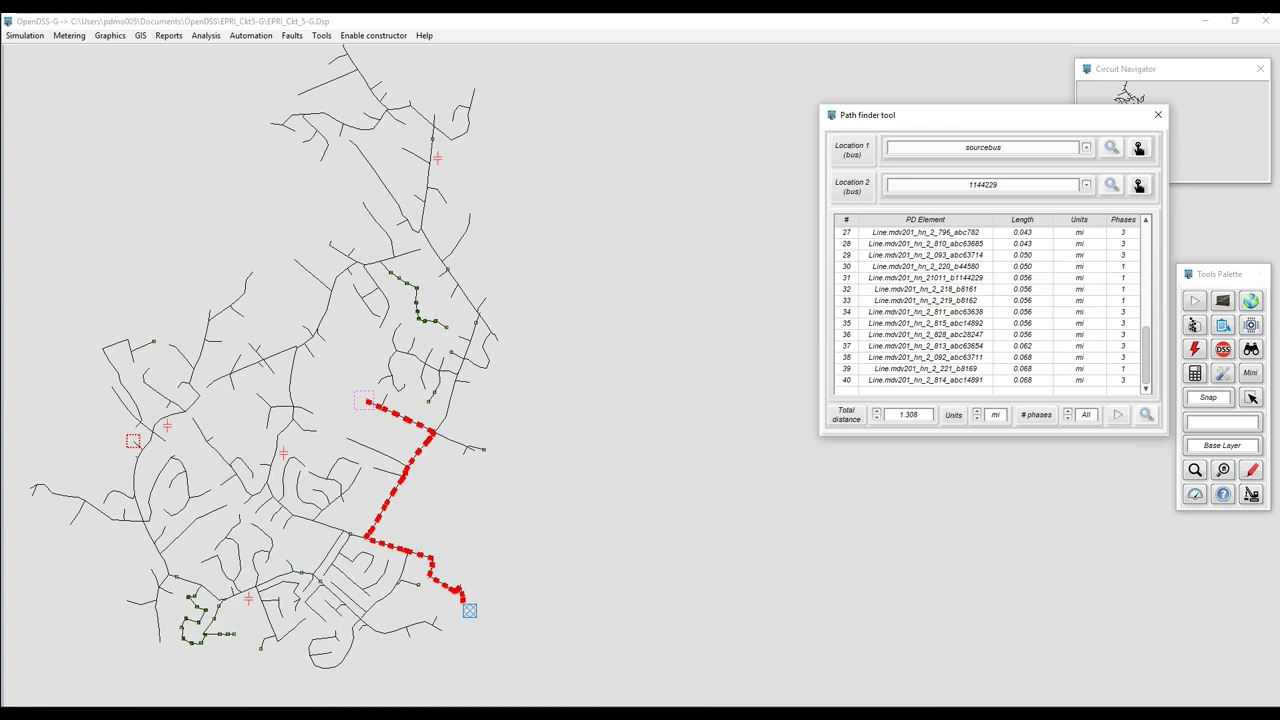
Switch the path distance units to km and review the element lengths in the table.
left_click(995, 414)
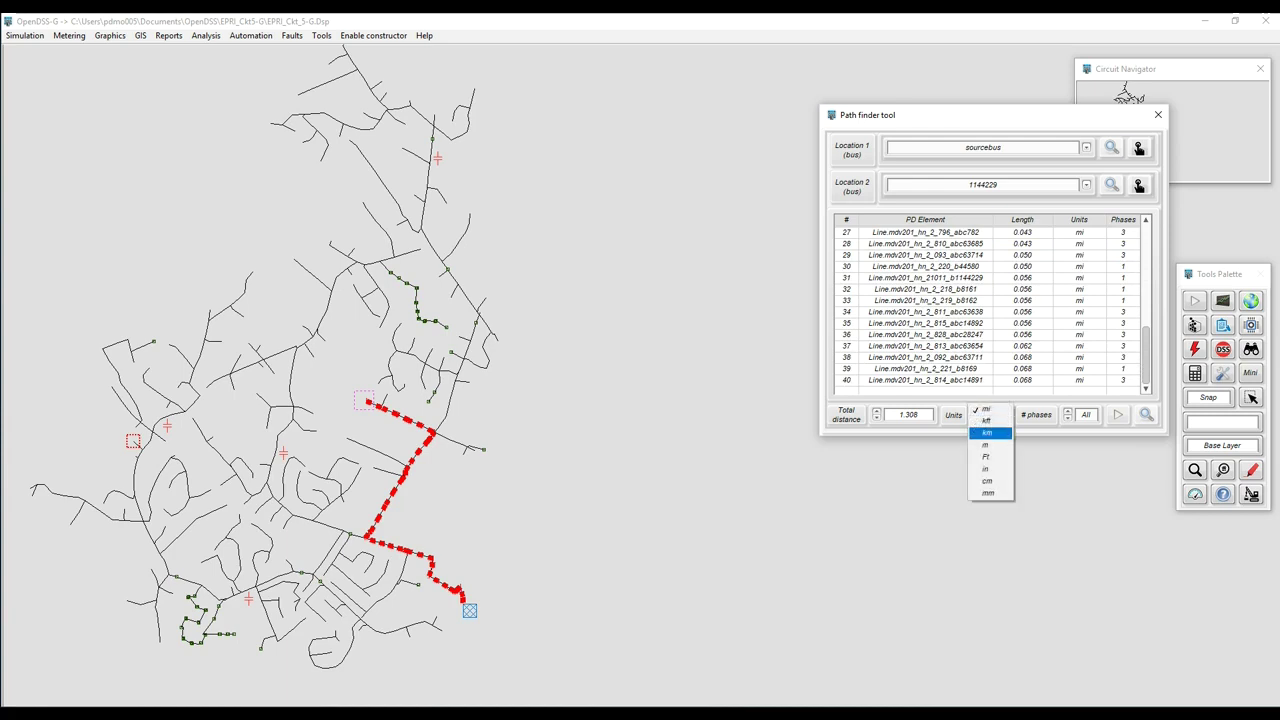
left_click(990, 412)
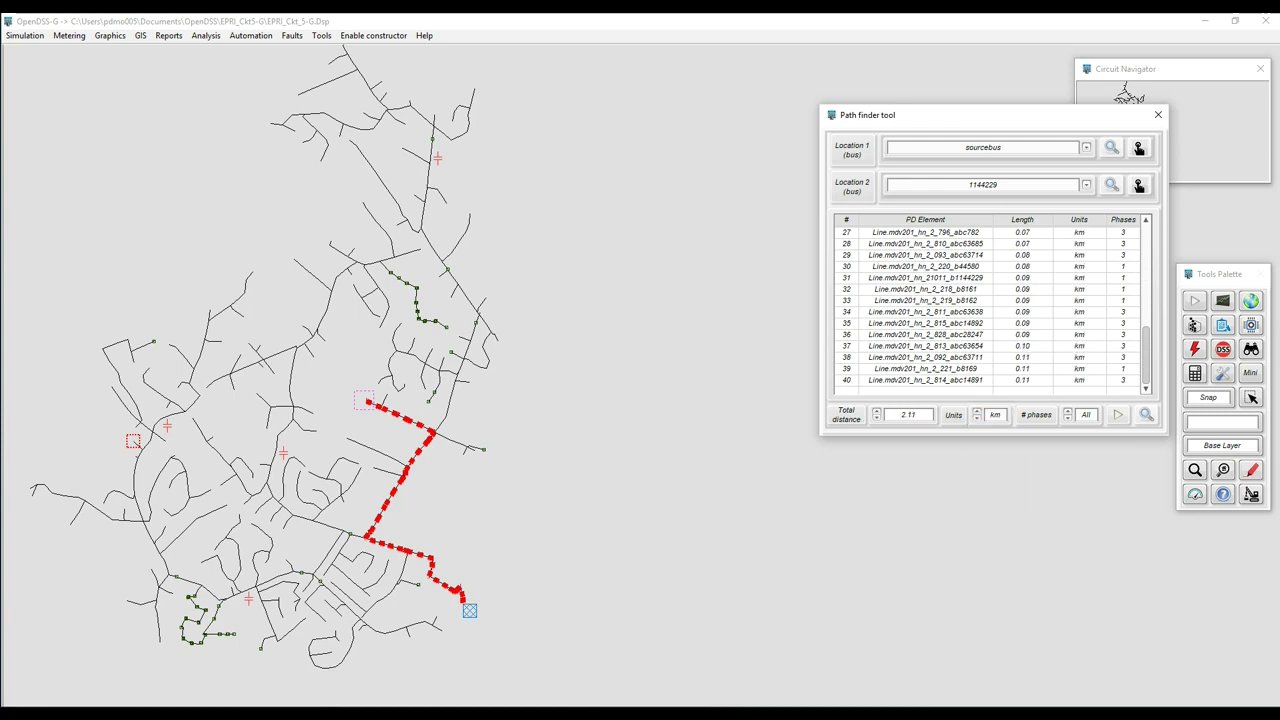
scroll(990, 310, "up", 9)
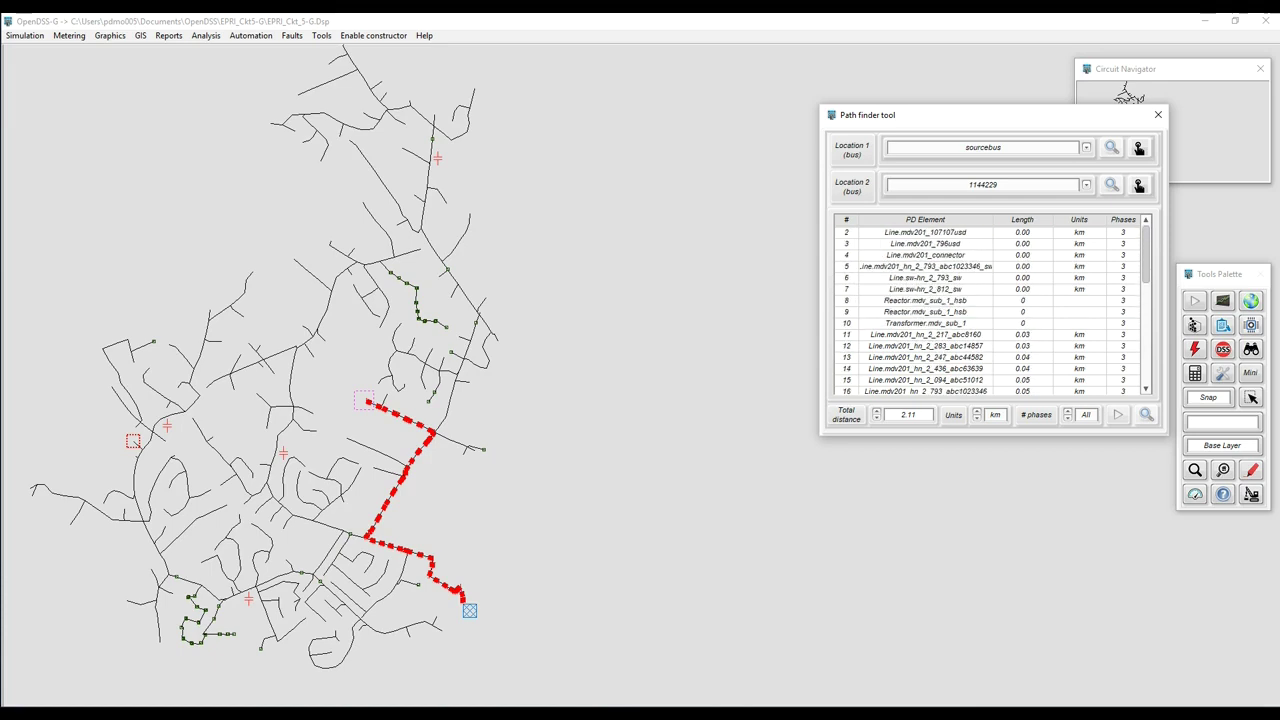
Display the path distances in mm, and return the units to mi.
left_click(995, 414)
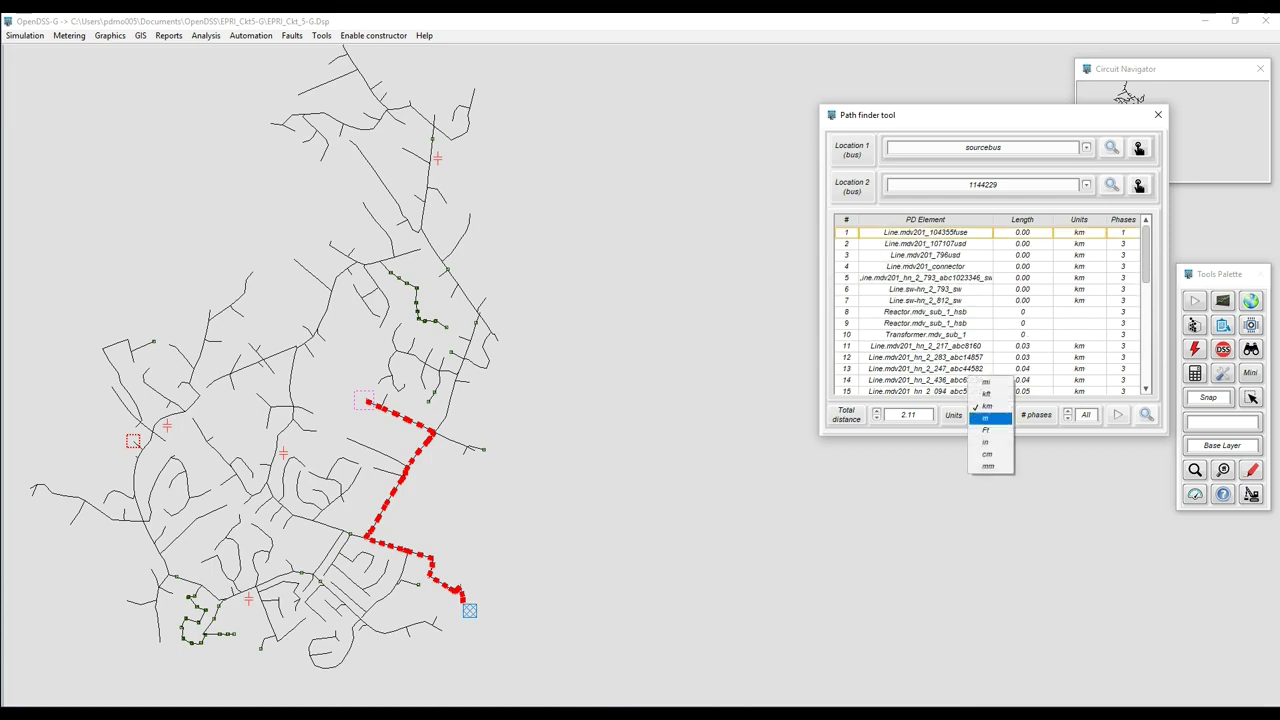
left_click(986, 430)
left_click(995, 414)
left_click(986, 445)
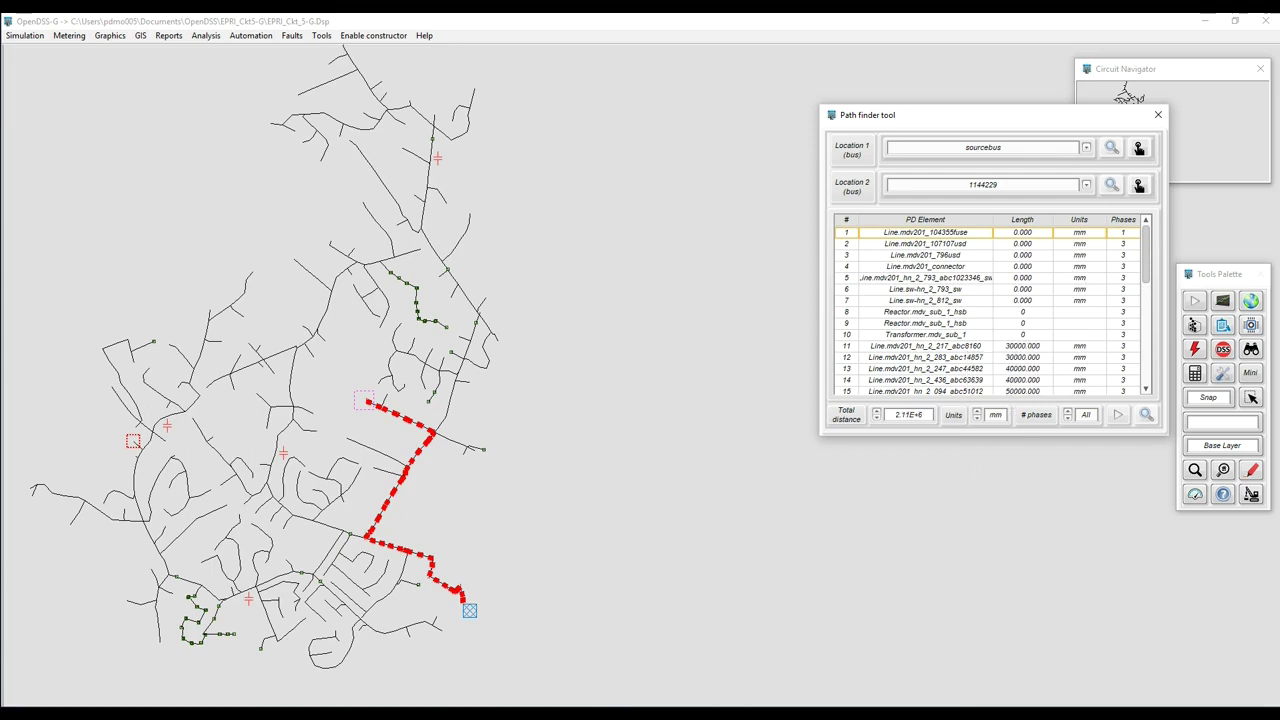
left_click(995, 414)
left_click(986, 320)
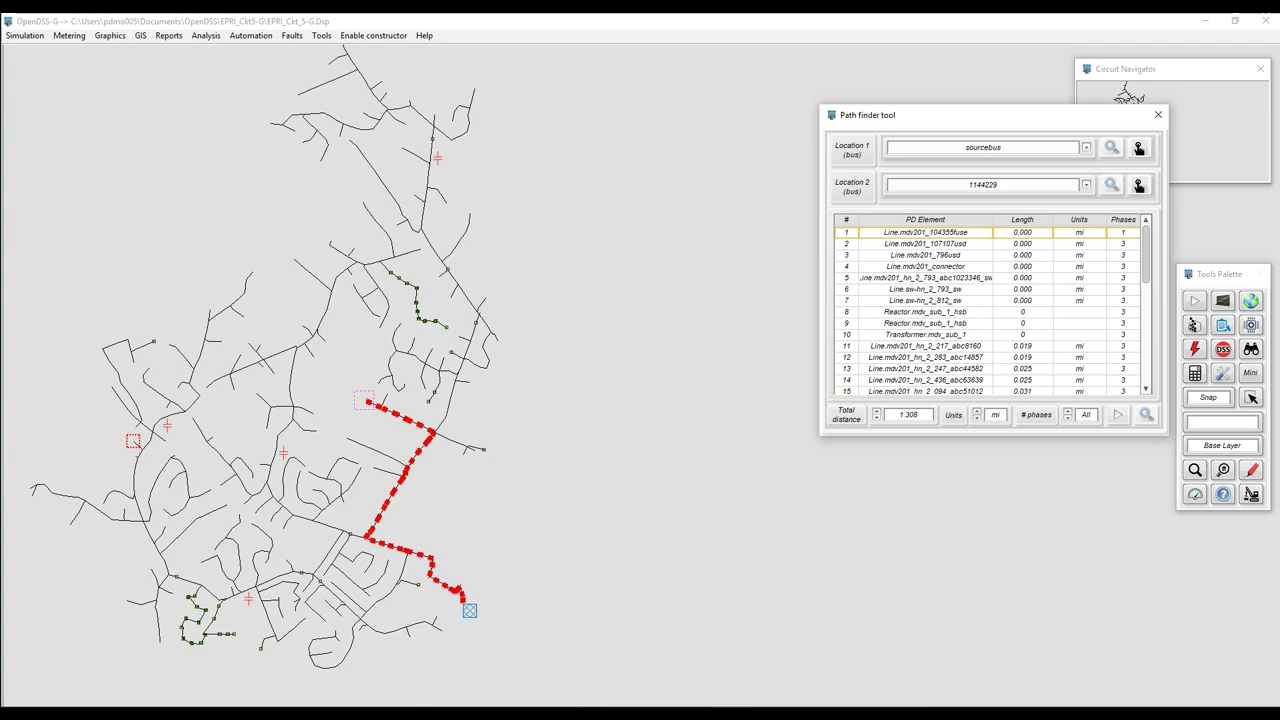
Pick bus 15002 on the circuit map as Location 1 and find its path to bus 1144229.
left_click(1139, 148)
left_click(640, 396)
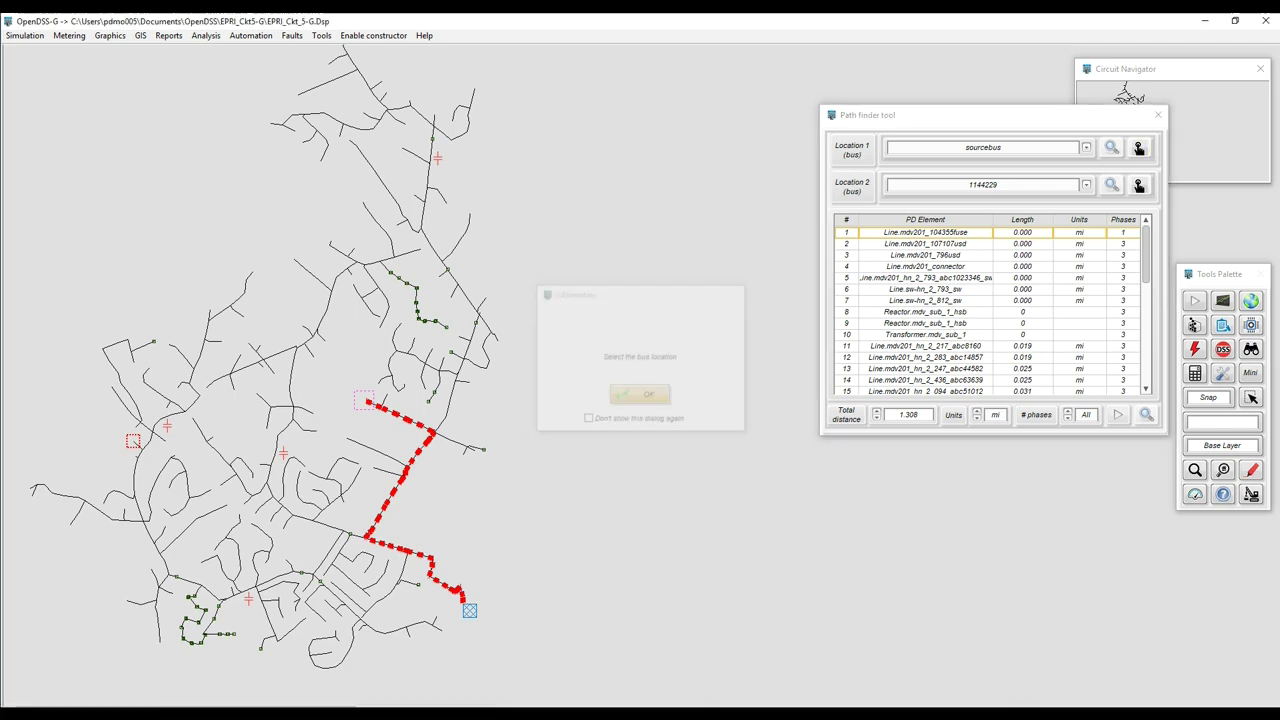
left_click(296, 258)
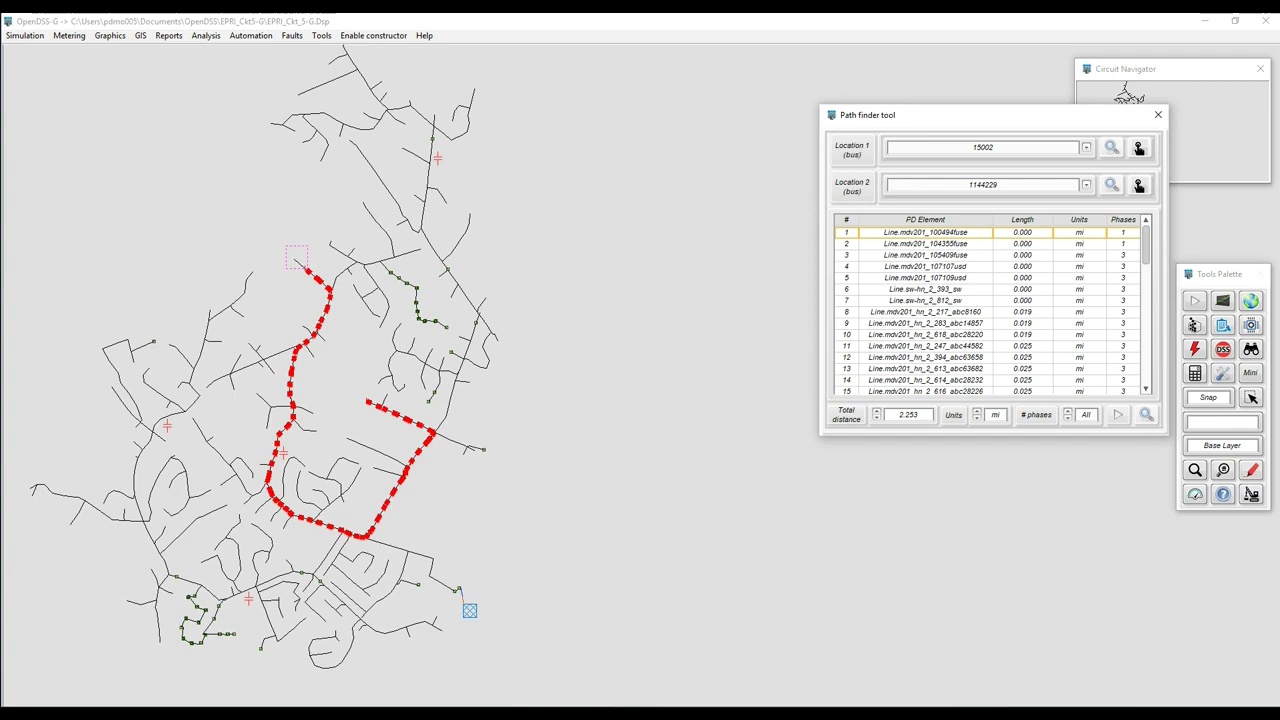
Replace Location 1 with bus 14840 picked on the circuit map and find its path to bus 1144229.
left_click(1139, 148)
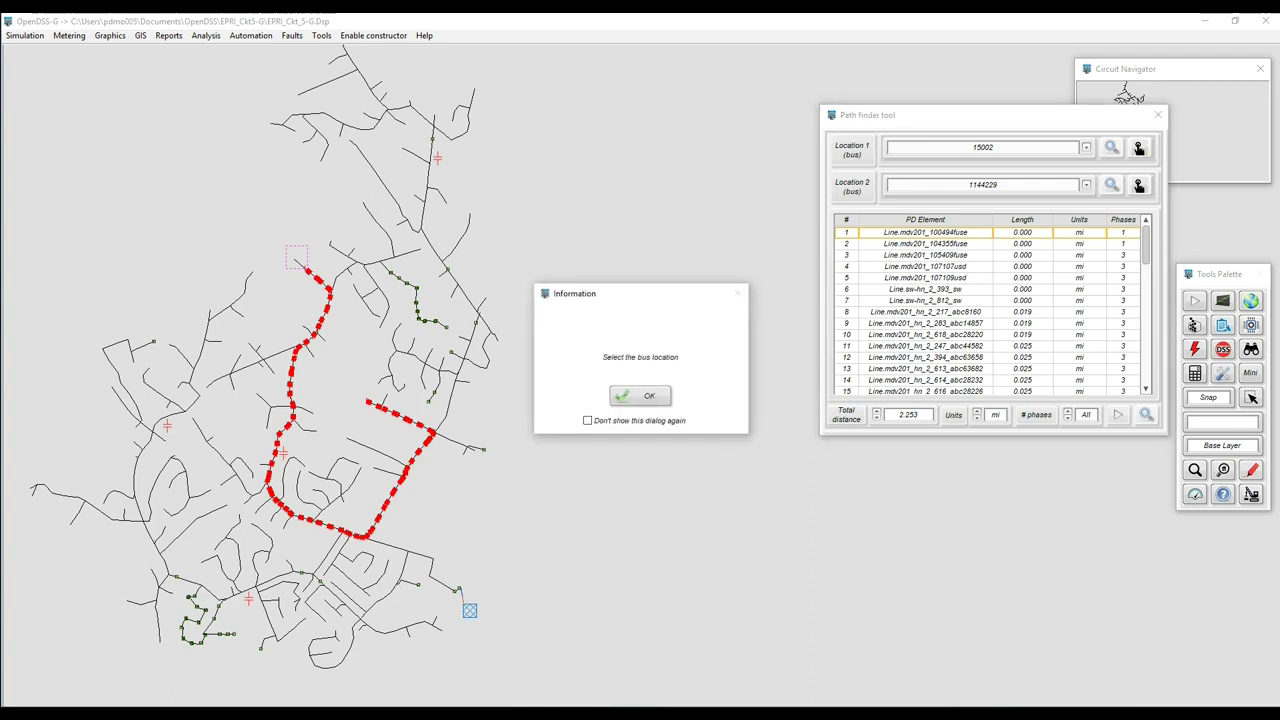
key("Return")
left_click(210, 386)
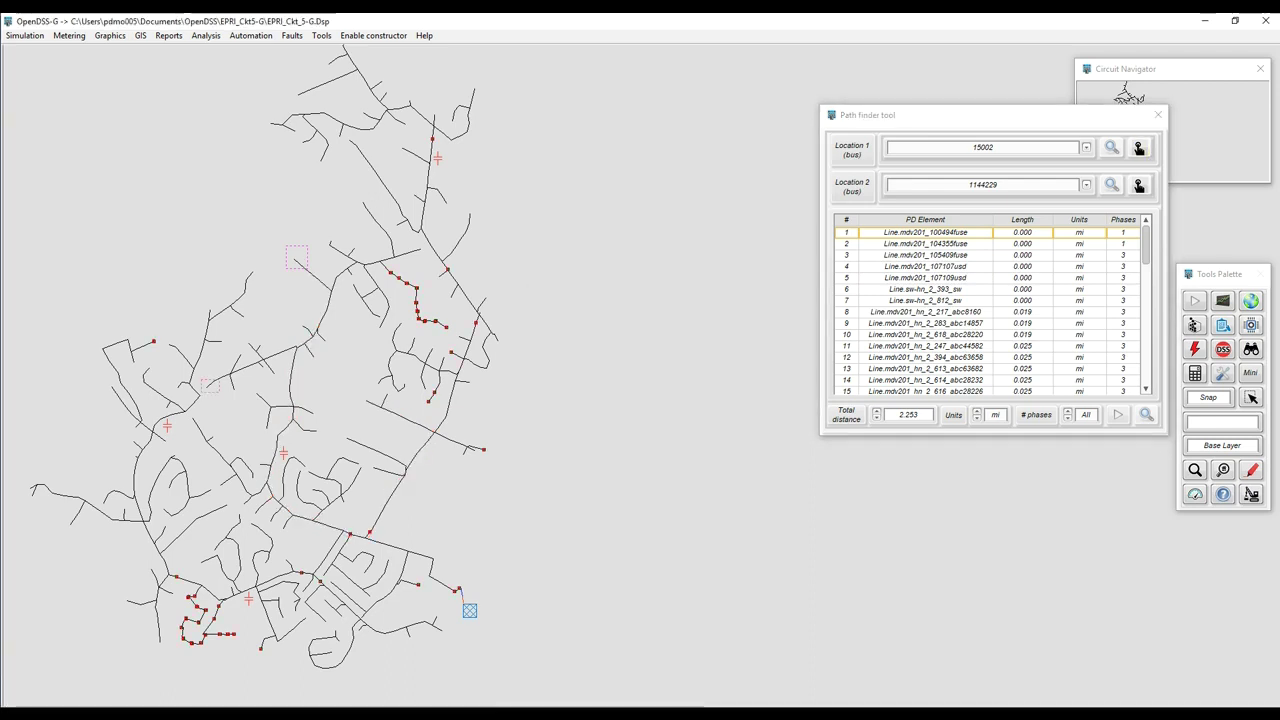
left_click(1118, 415)
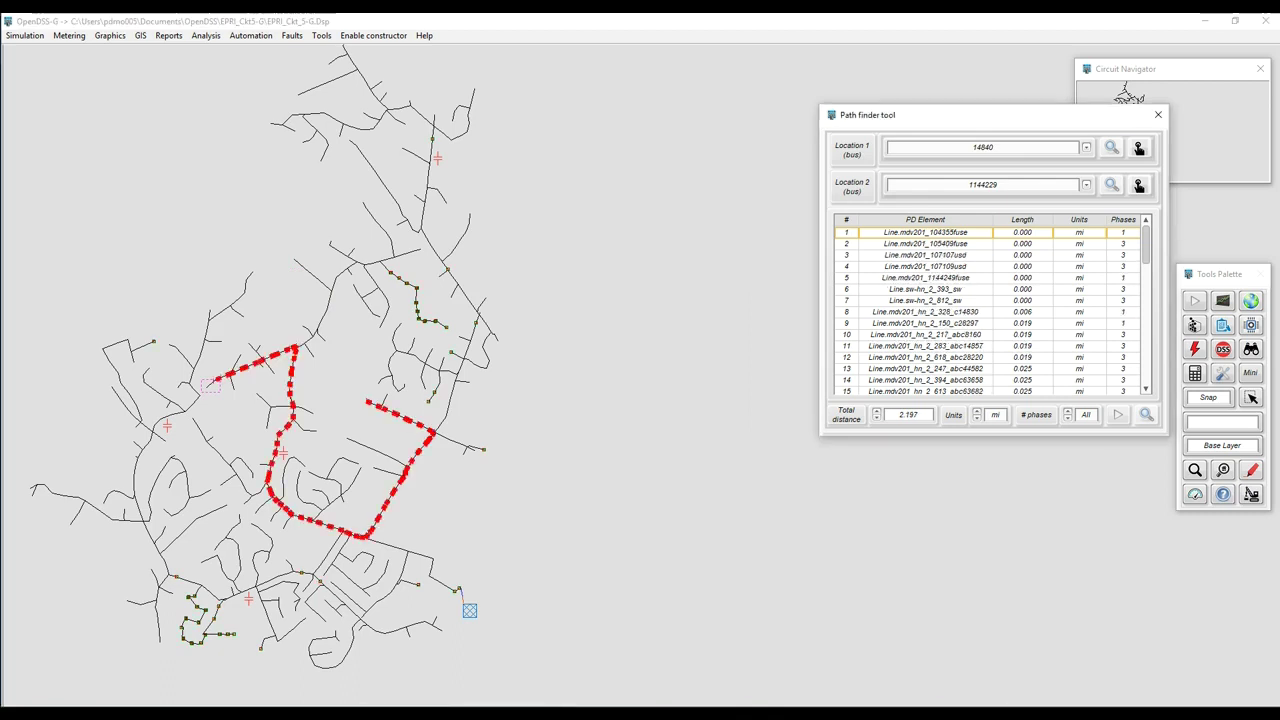
Pick bus 88665 as Location 2 and bus 39574 as Location 1 on the map, and find the path between them.
left_click(1139, 186)
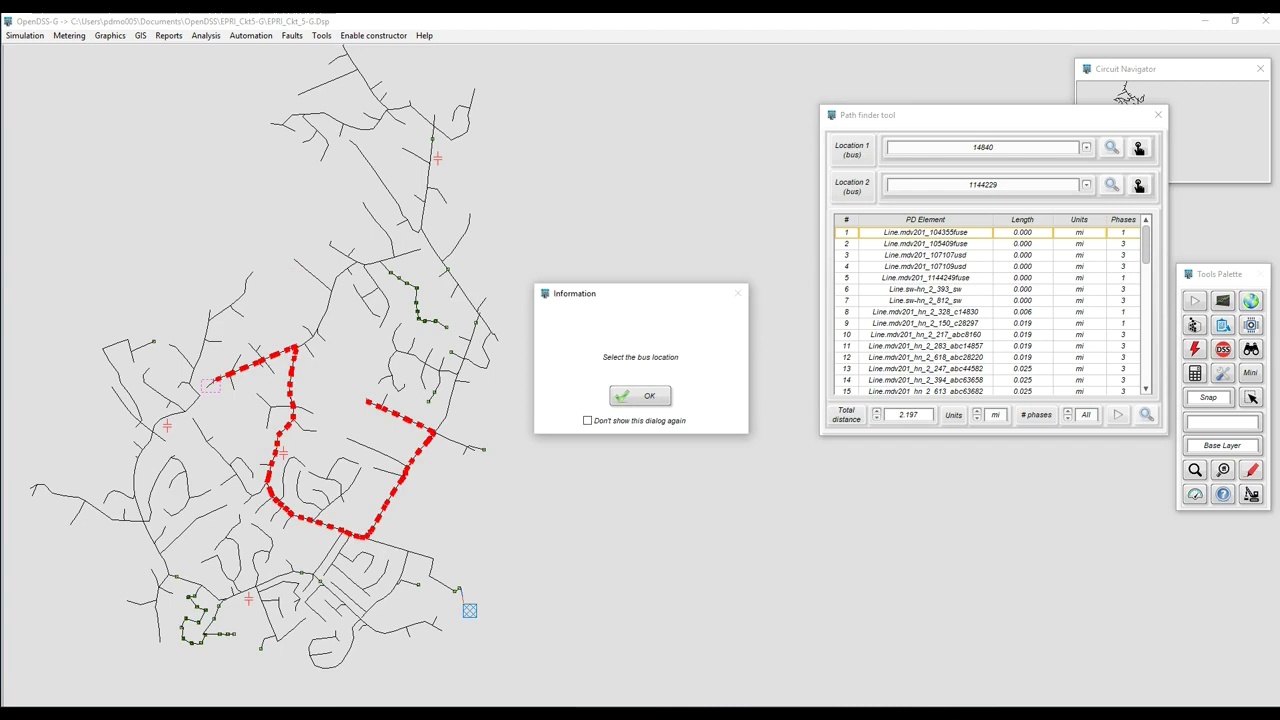
key("Return")
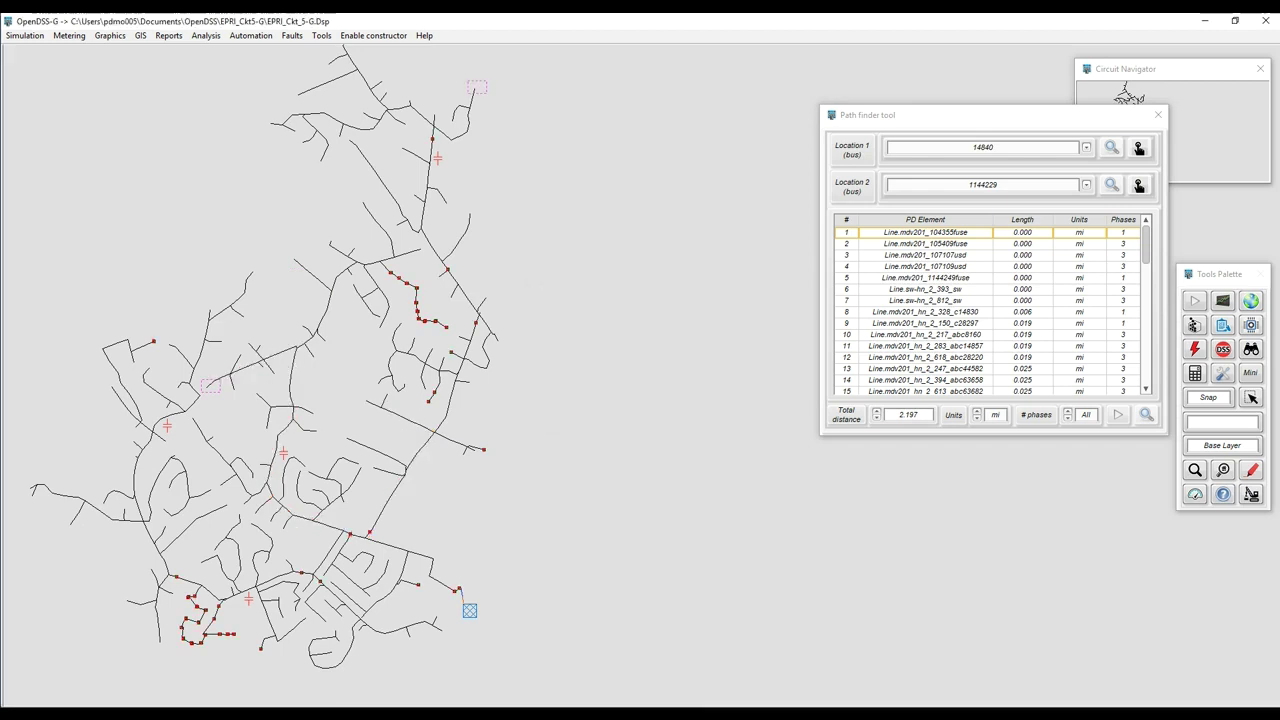
left_click(474, 89)
left_click(1139, 147)
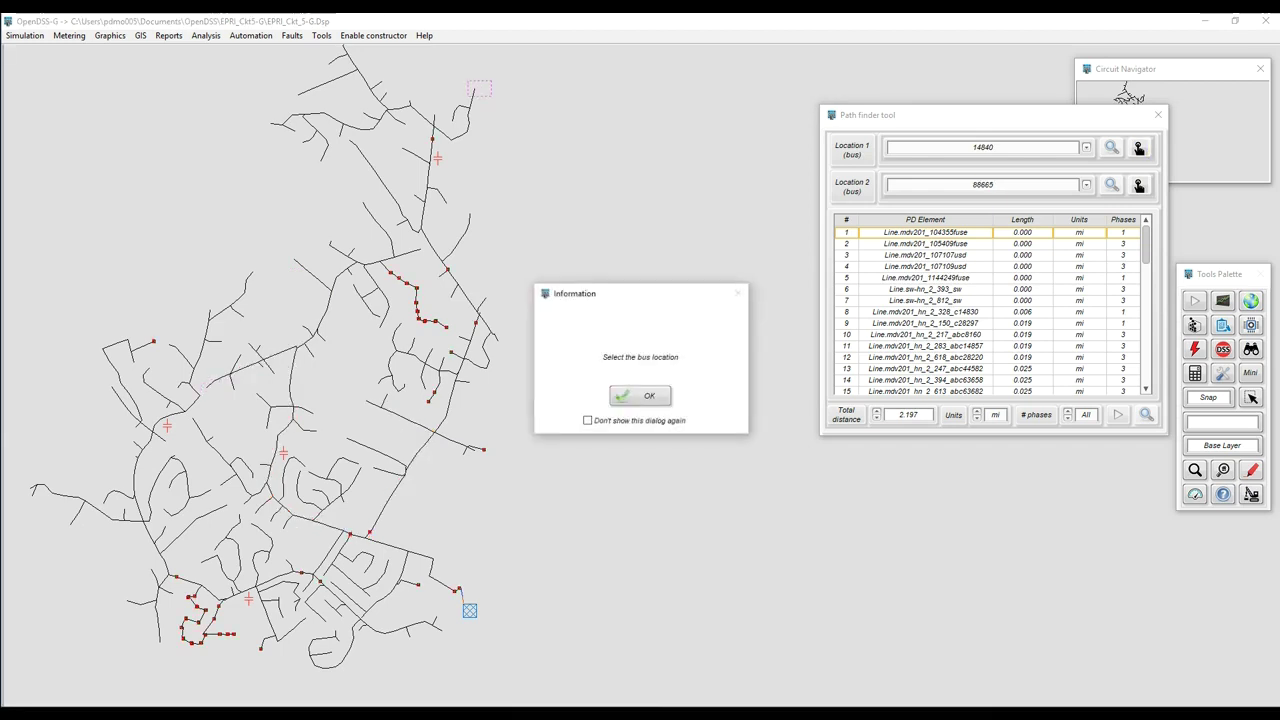
key("Return")
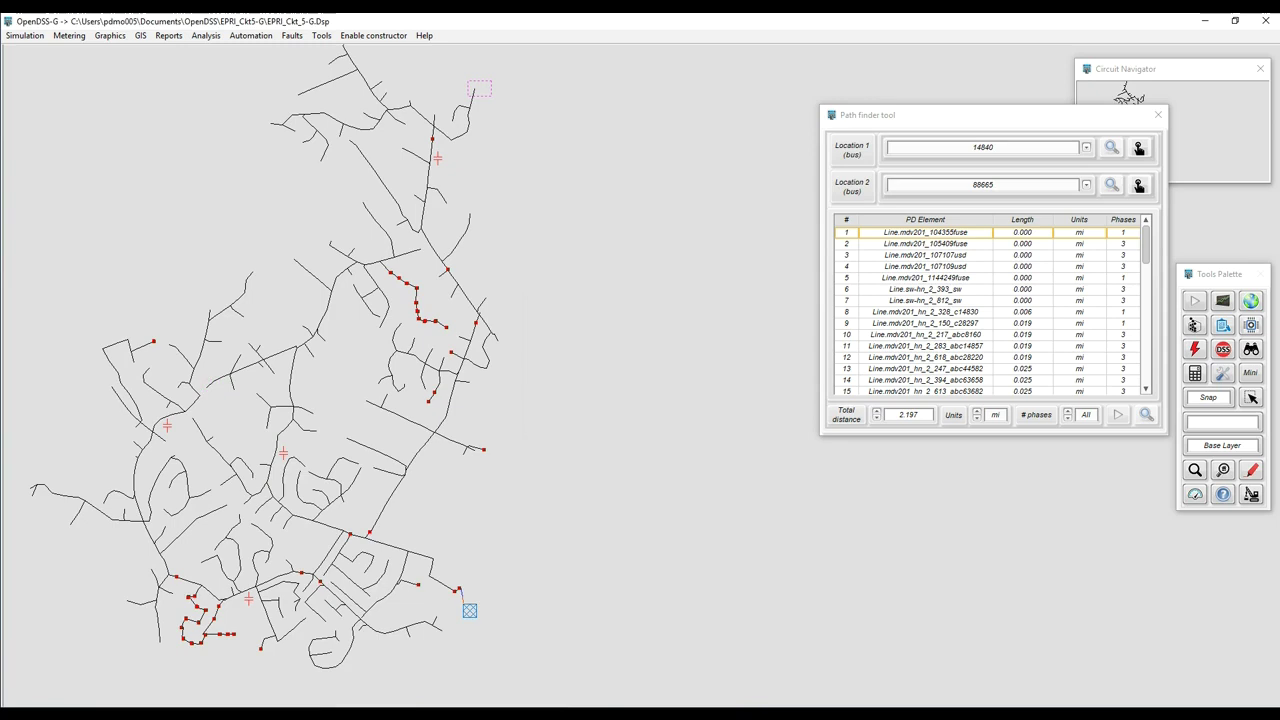
left_click(77, 523)
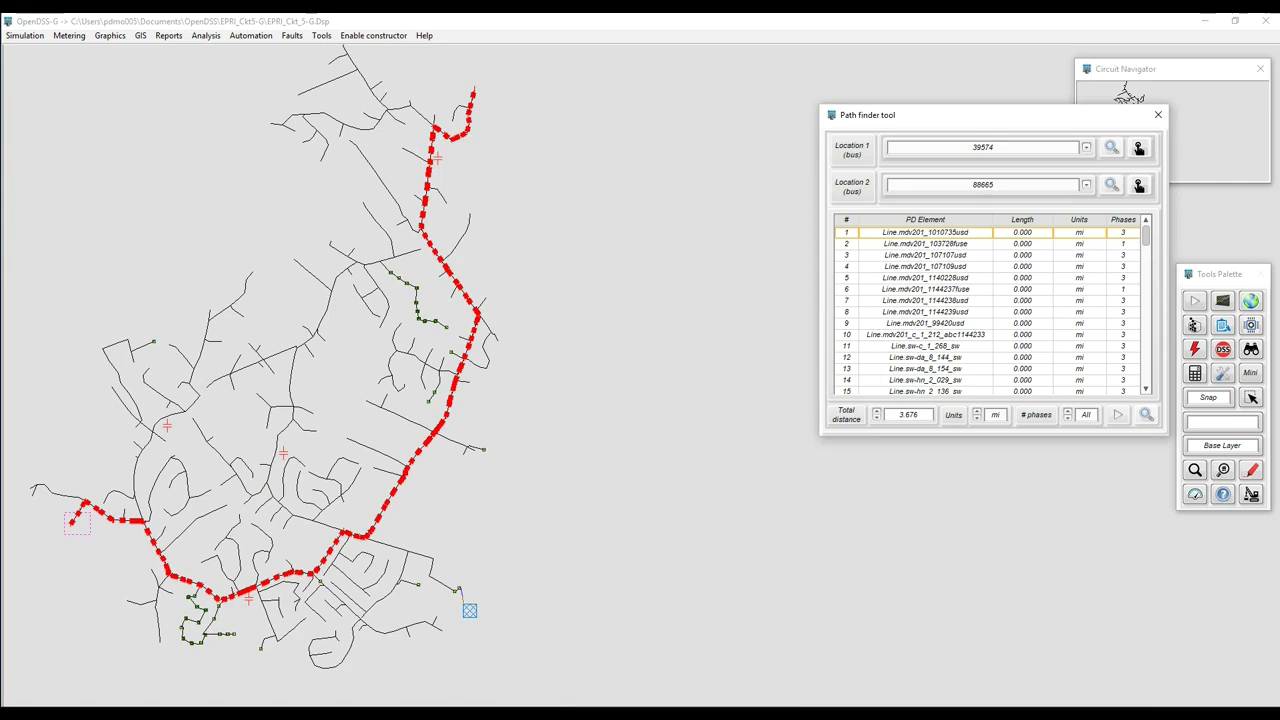
left_click(995, 415)
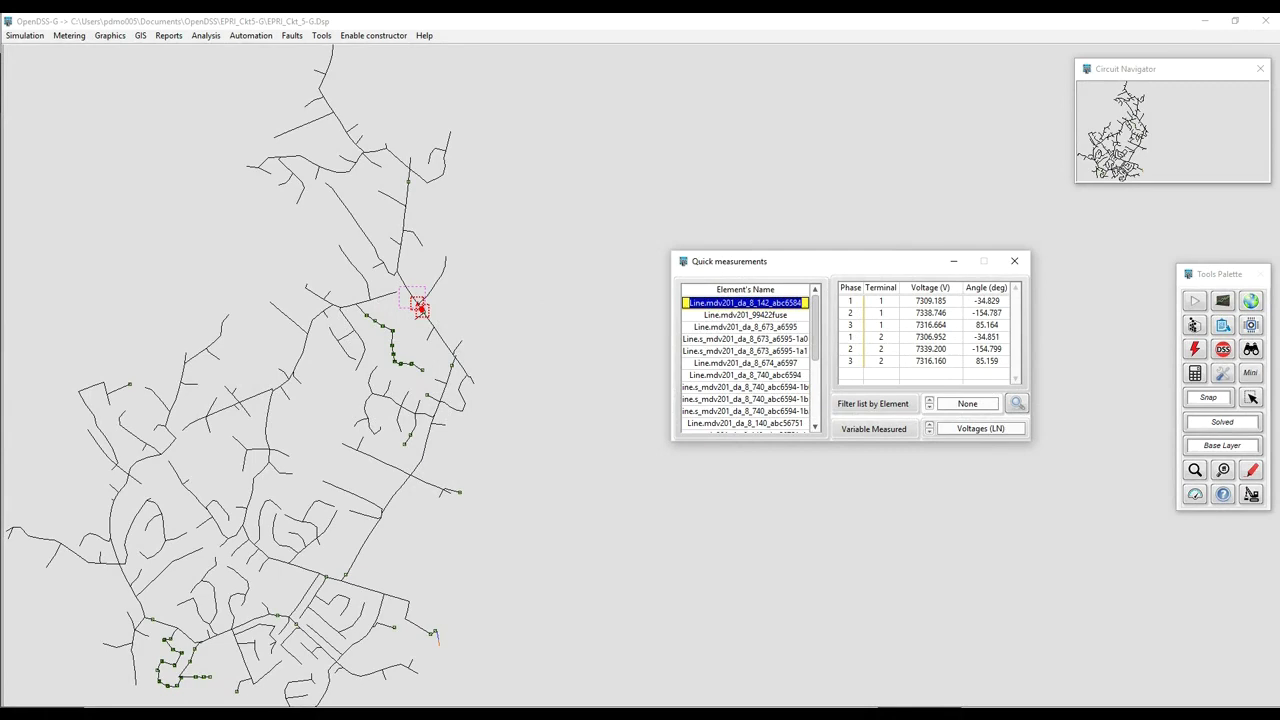
Close the quick measurements and open the definition of line mdv201_da_8_142_abc6584 in the circuit constructor.
left_click(1014, 261)
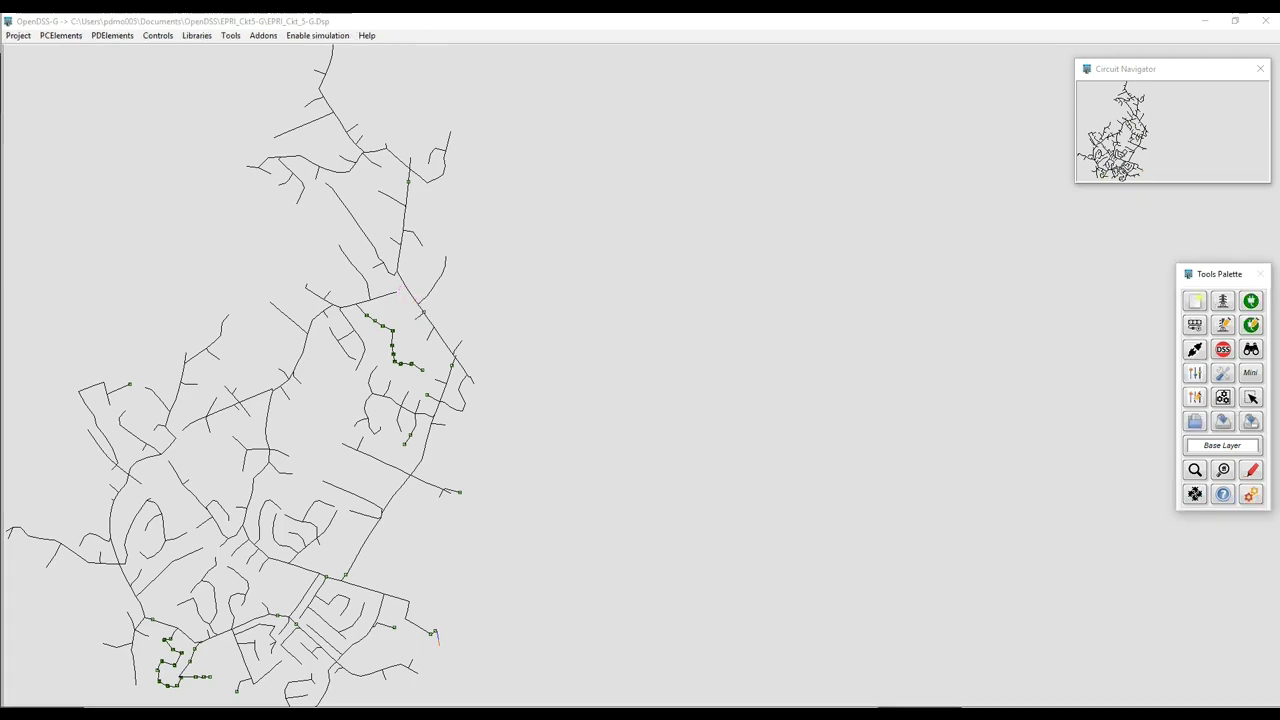
left_click(1223, 325)
left_click(1211, 308)
key("Delete")
key("Delete")
key("Delete")
key("Delete")
key("Delete")
key("Return")
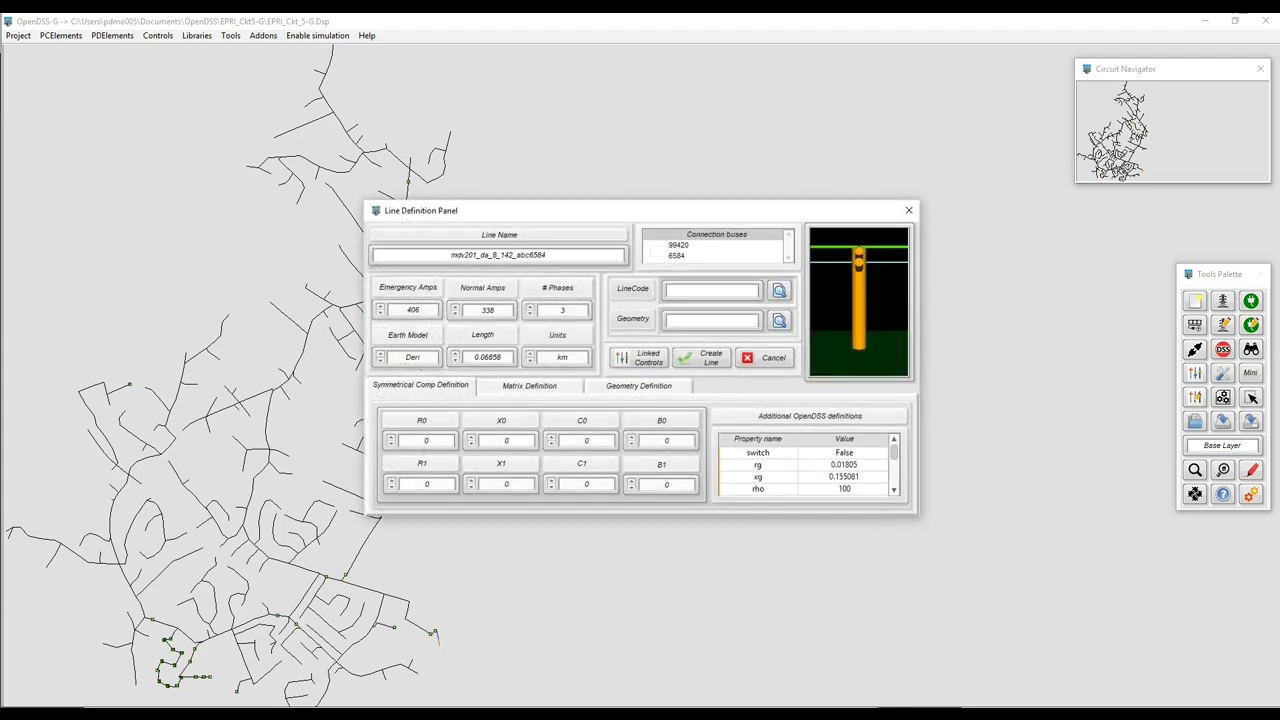
Copy the line's connection buses, close its definition, and paste them into a blank Notepad document.
right_click(678, 247)
left_click(720, 255)
left_click(908, 210)
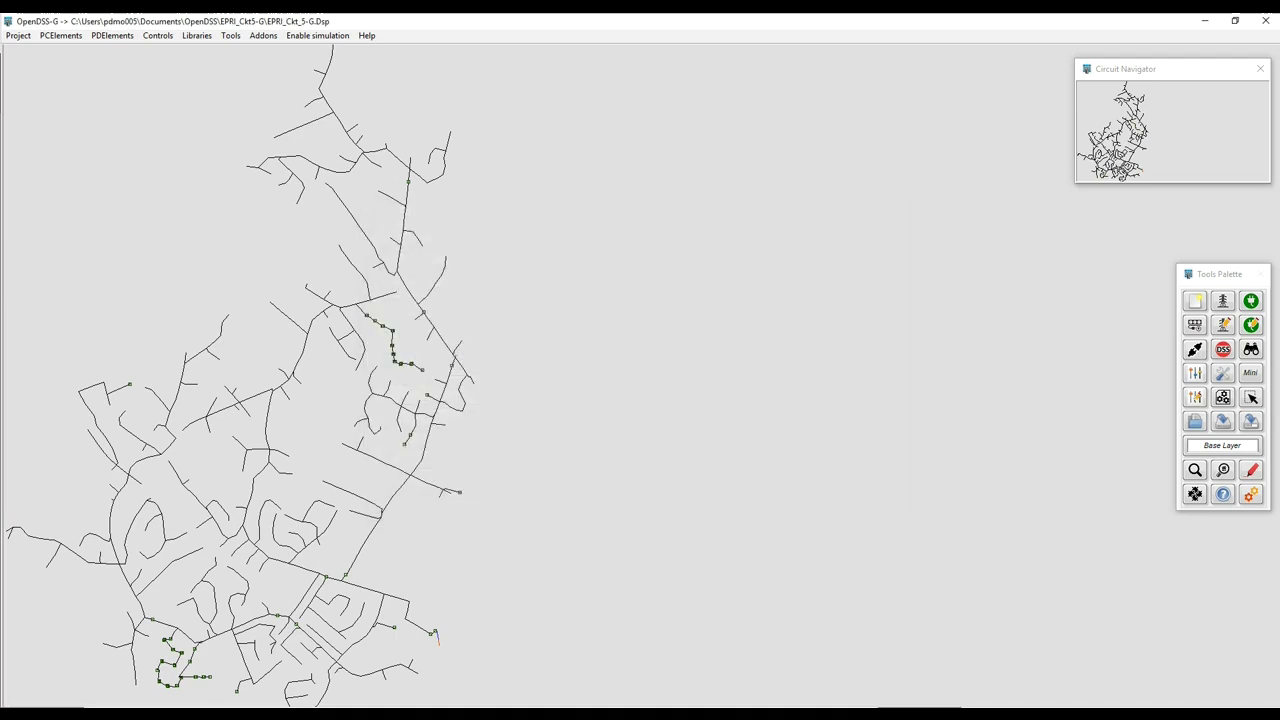
left_click(926, 712)
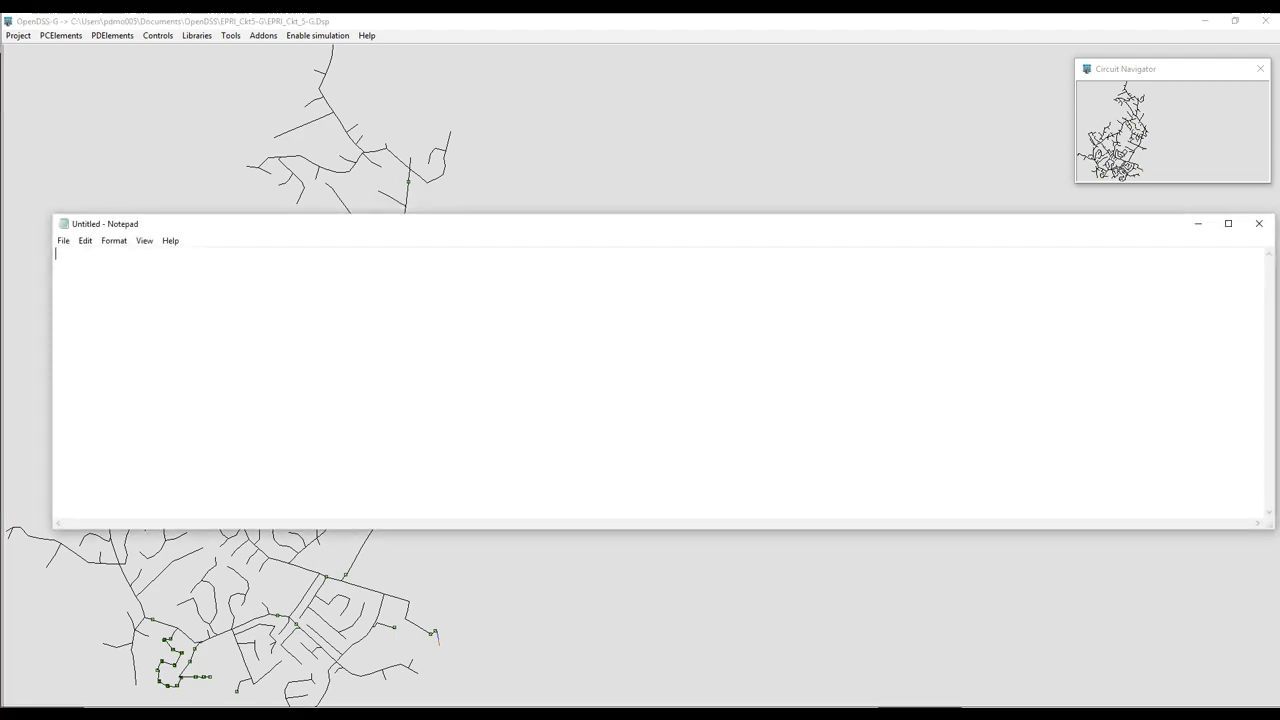
key("ctrl+v")
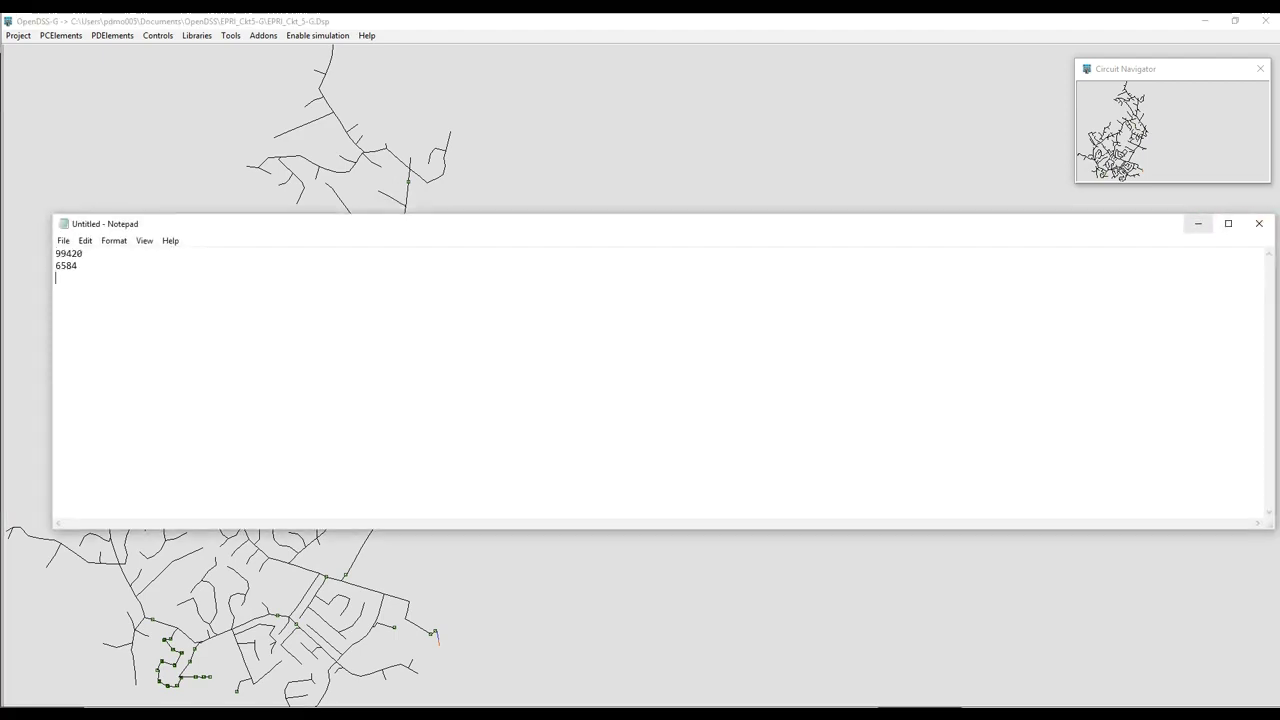
left_click(1198, 223)
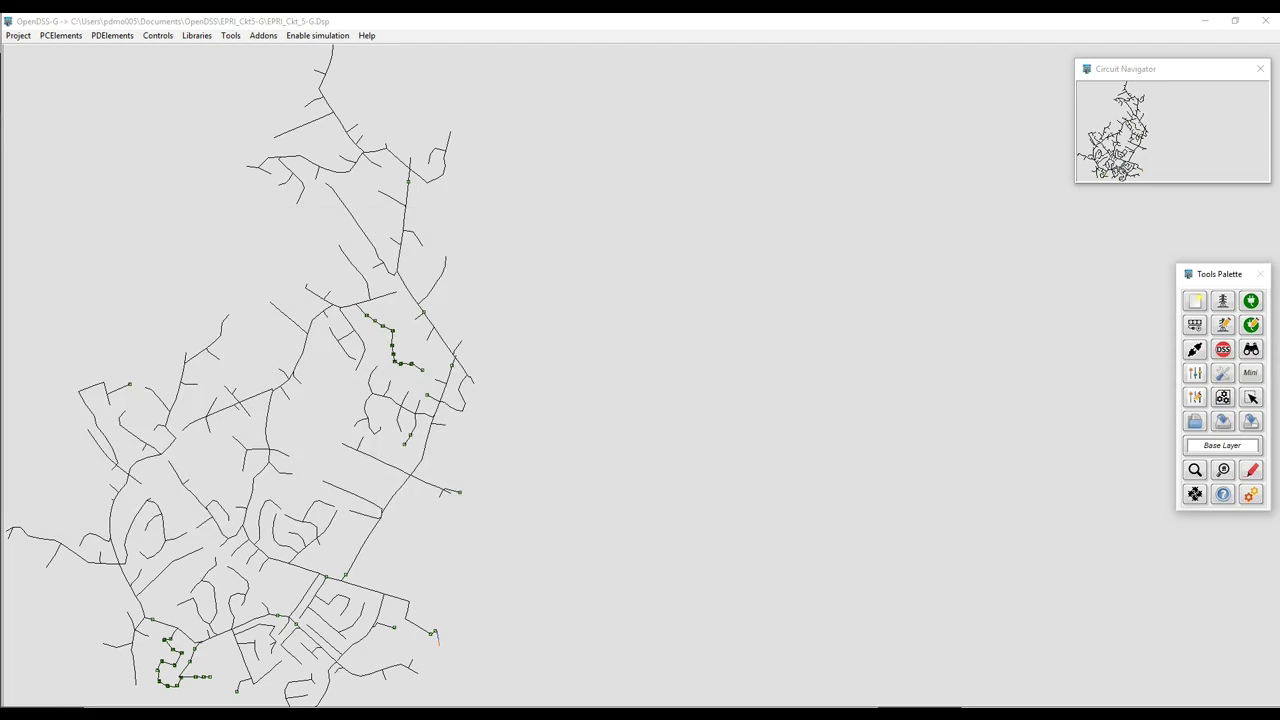
Start a new PV system rated 4.15 kV and 3000 kVA, with a maximum power of 3000 for 1 kW/sq-m.
left_click(1251, 301)
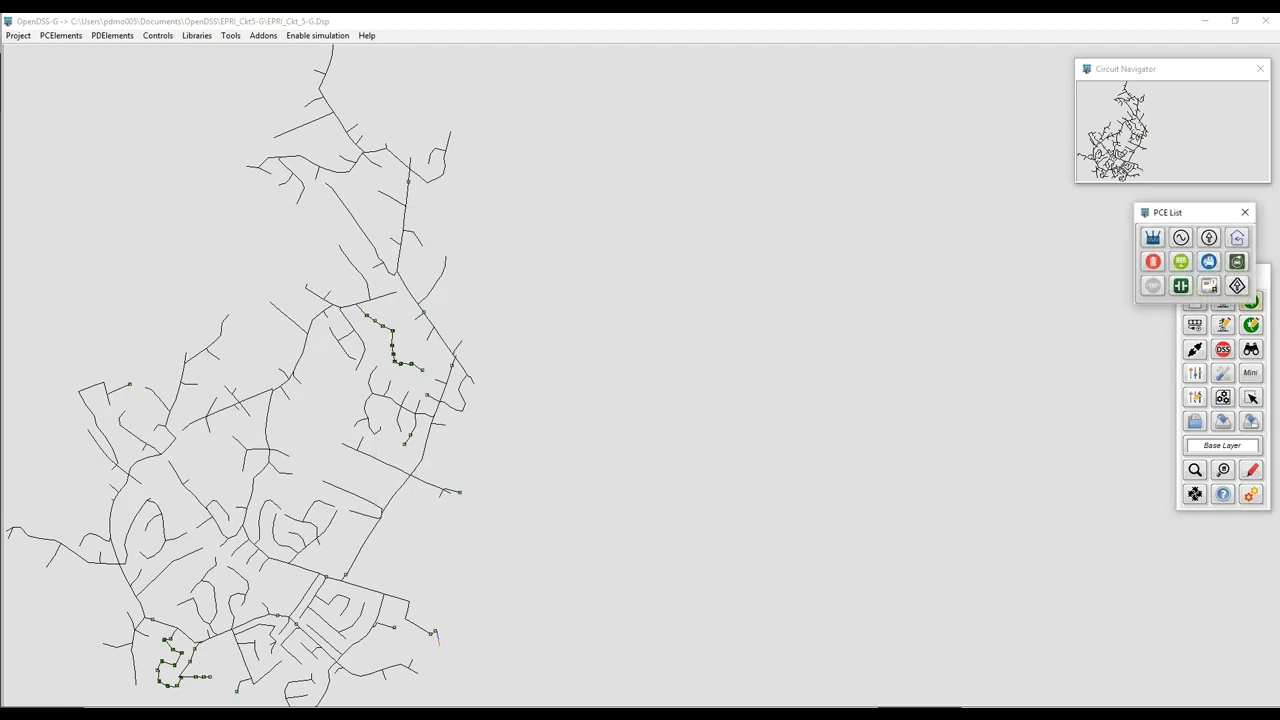
left_click(1181, 262)
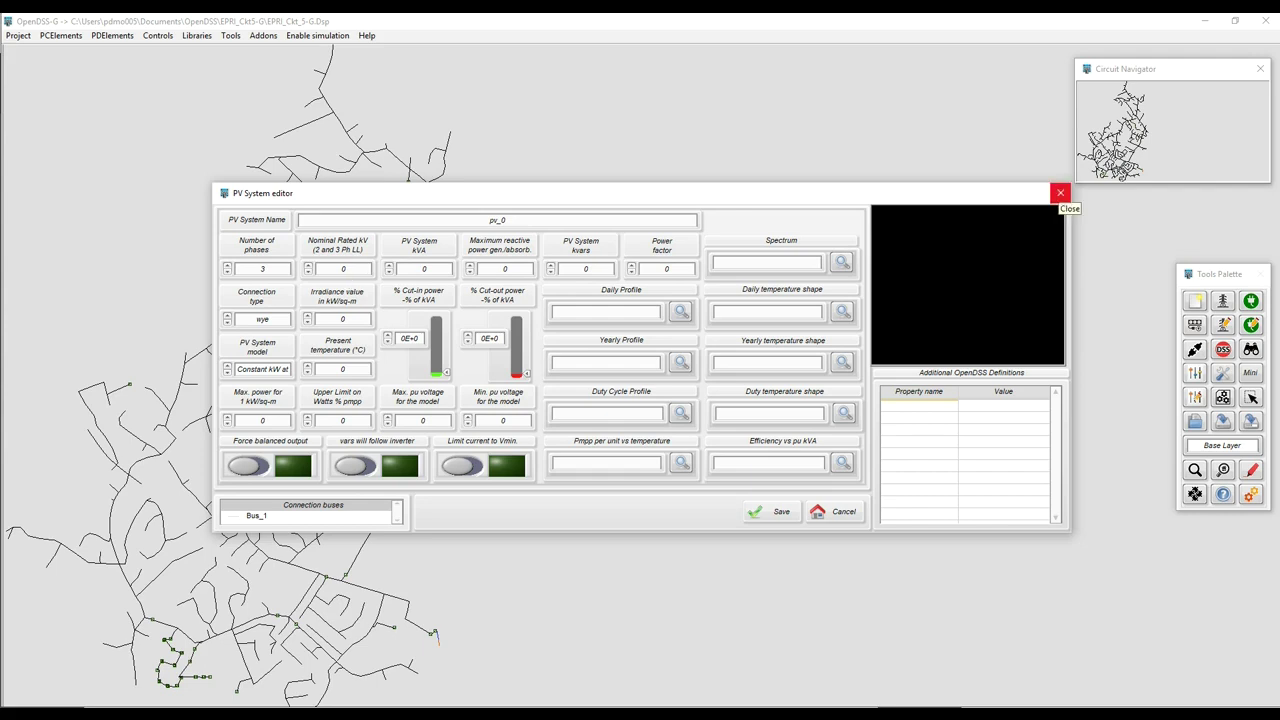
type("4.15")
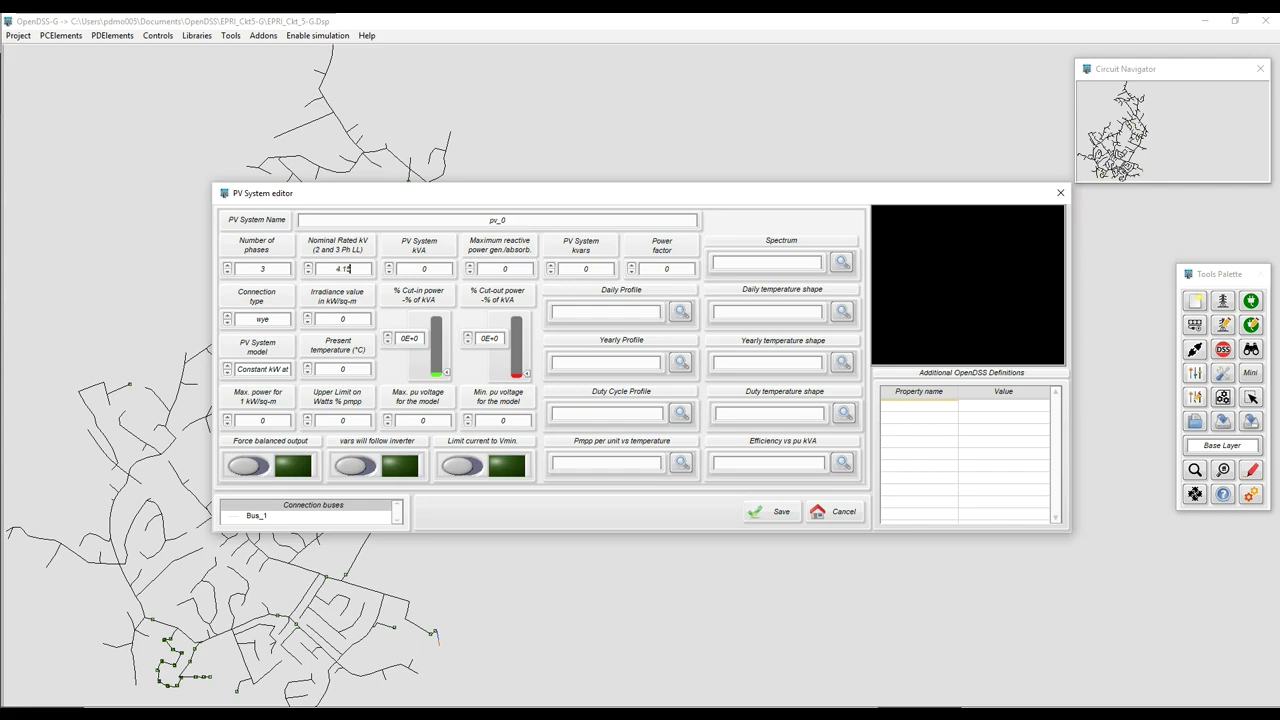
double_click(424, 269)
type("3000")
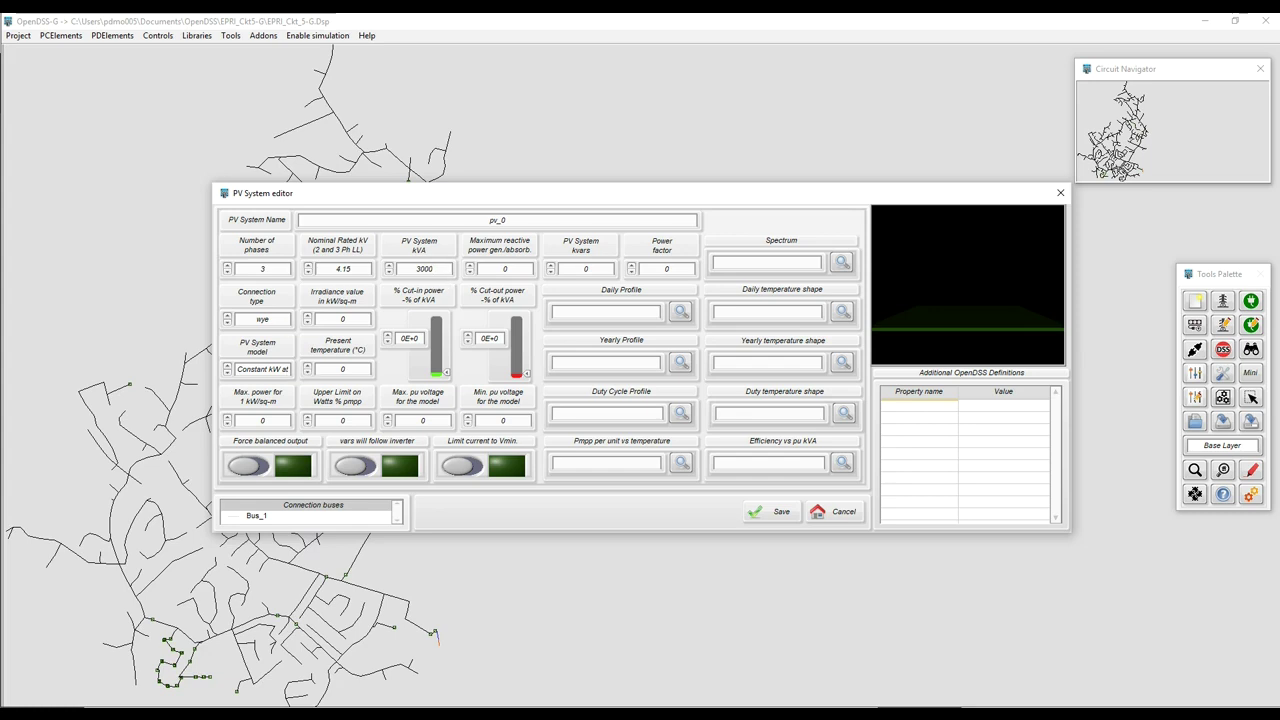
double_click(263, 420)
type("3000")
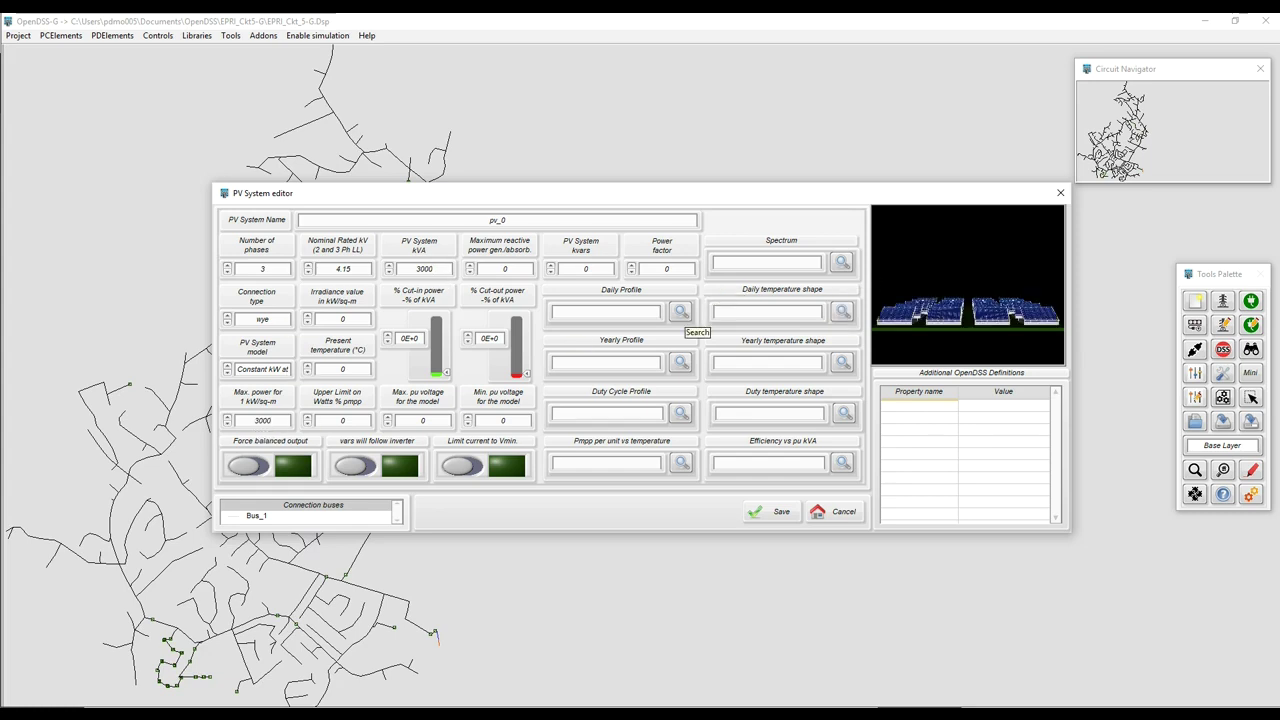
Assign the default load profile as daily and residential as yearly for the PV system, and try to save it.
left_click(680, 312)
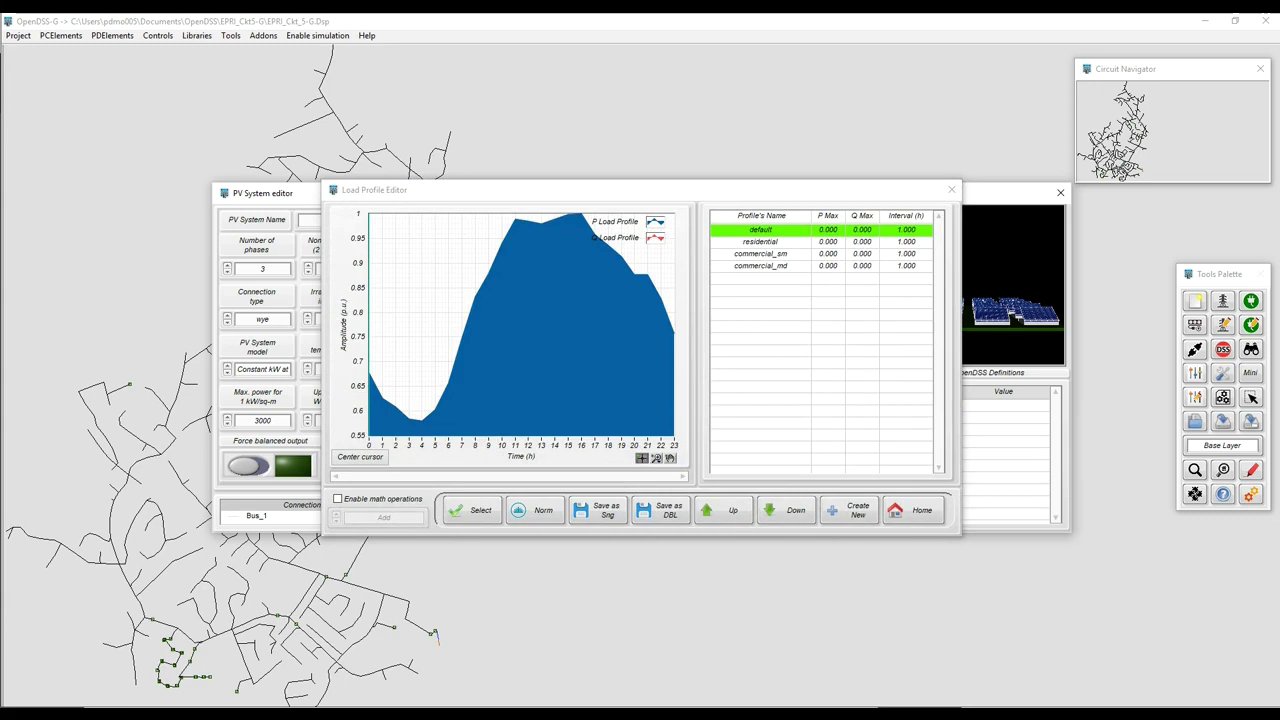
left_click(472, 510)
left_click(681, 363)
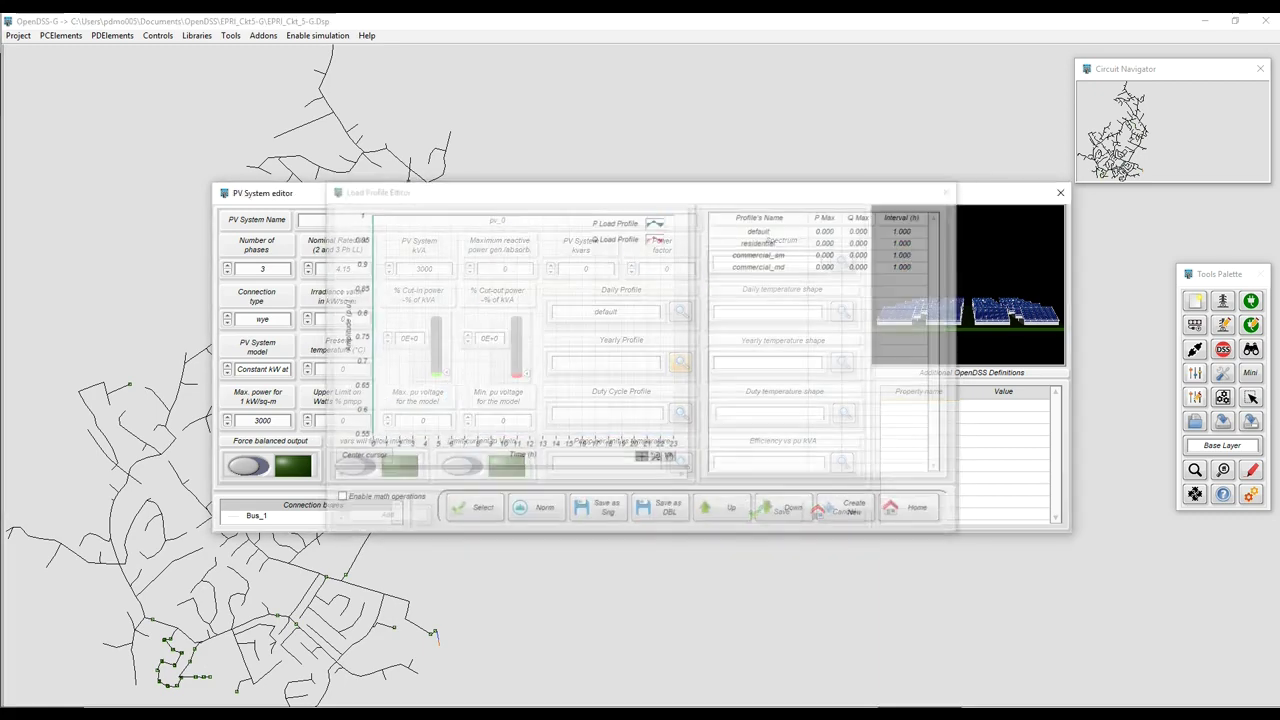
left_click(781, 242)
left_click(472, 510)
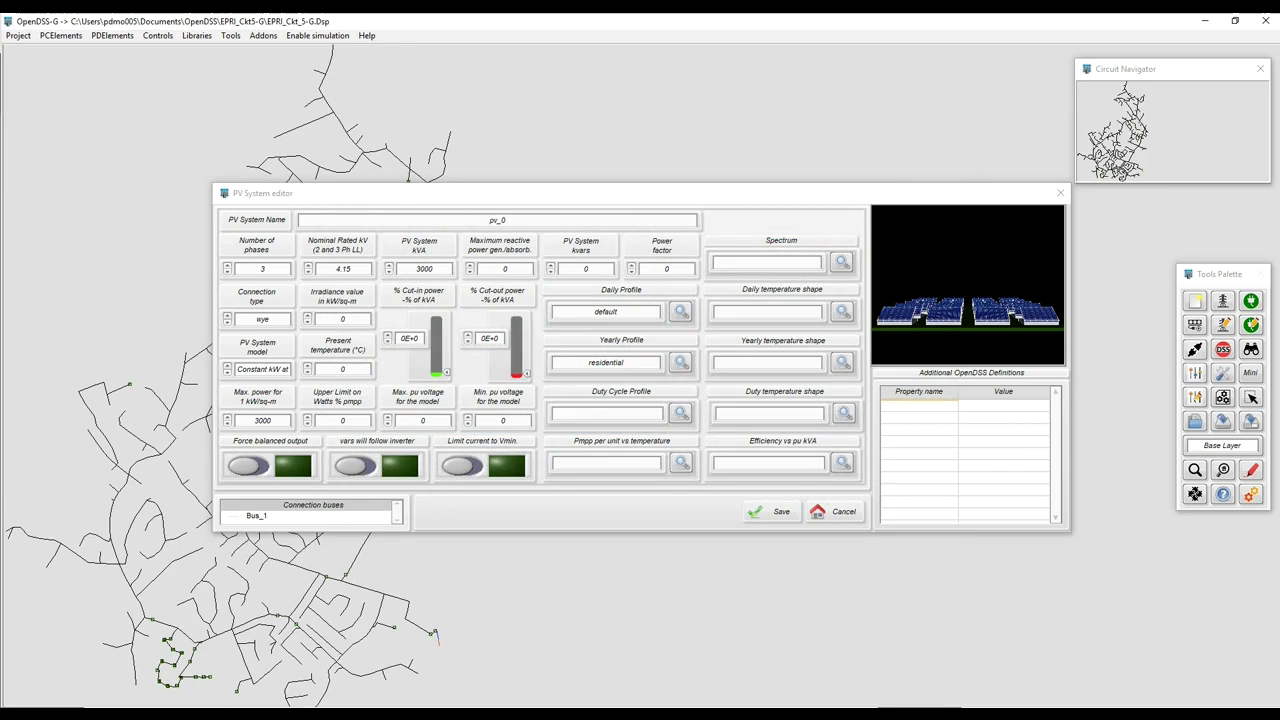
left_click(772, 511)
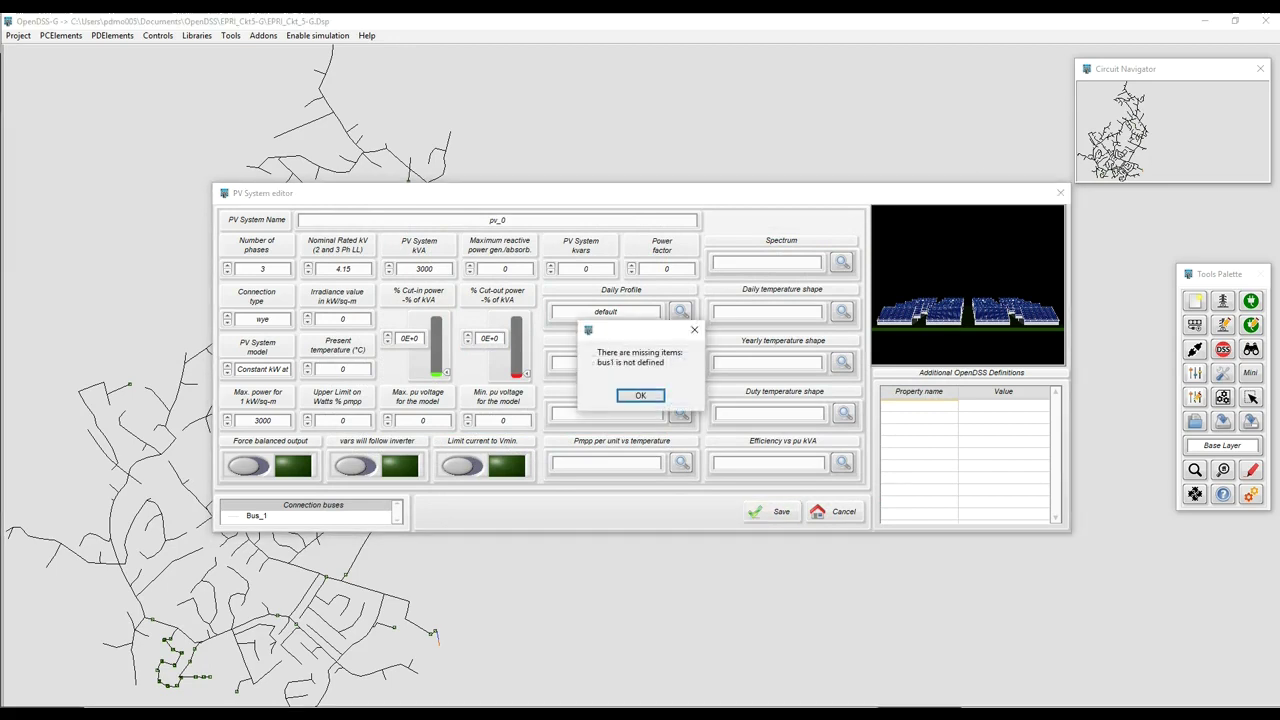
key("Return")
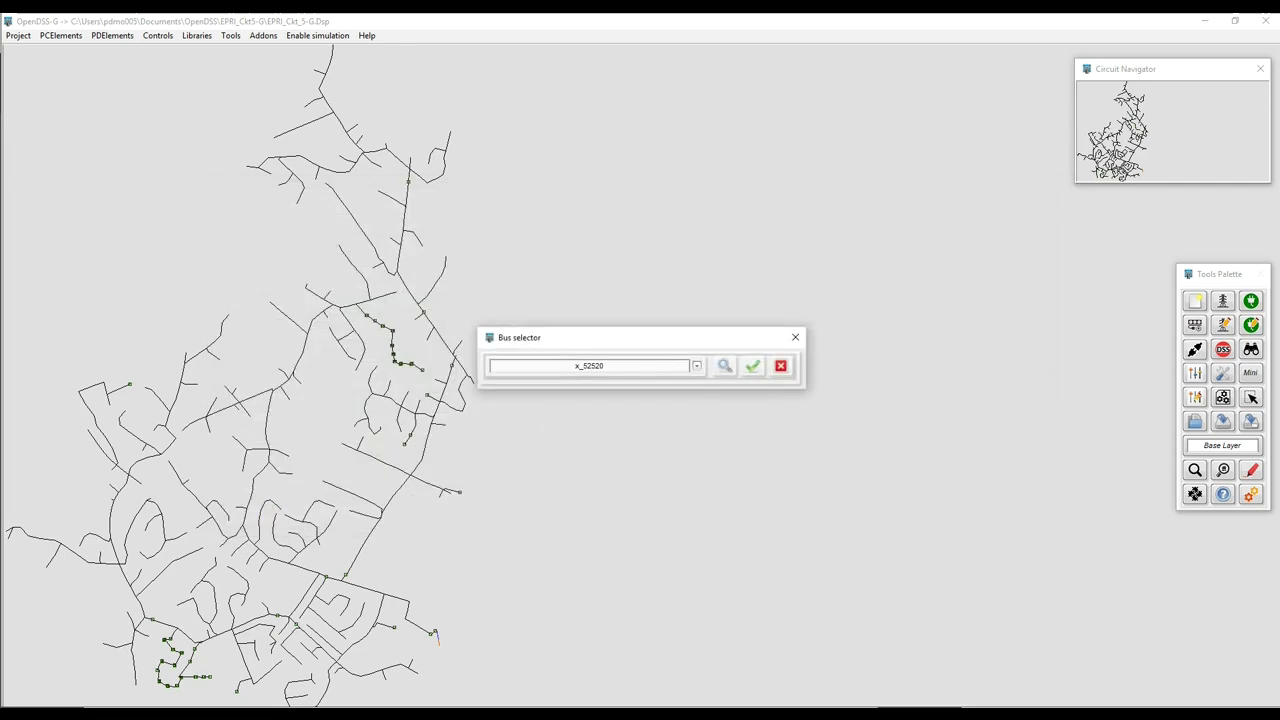
Copy bus name 99420 from the Notepad notes and enter it as the PV system's connection bus.
key("alt+Tab")
key("shift+Left")
key("shift+Left")
key("shift+Left")
key("shift+Left")
key("shift+Left")
key("ctrl+c")
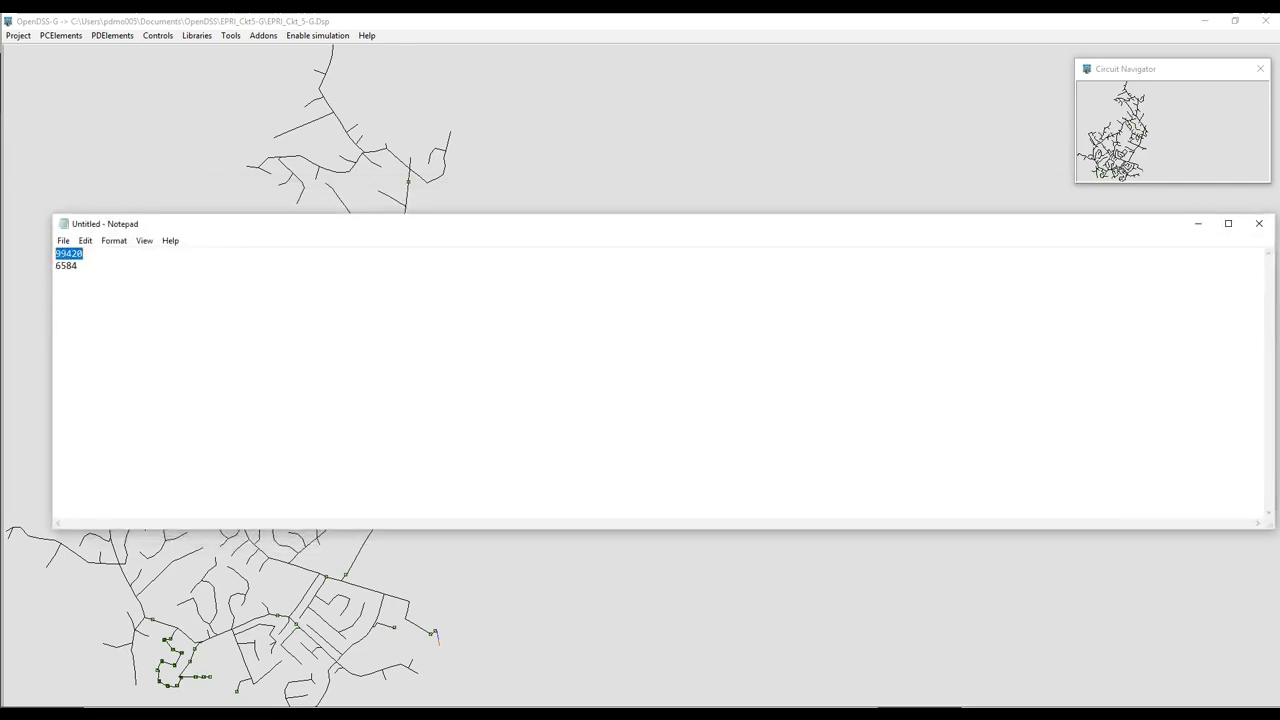
left_click(1197, 223)
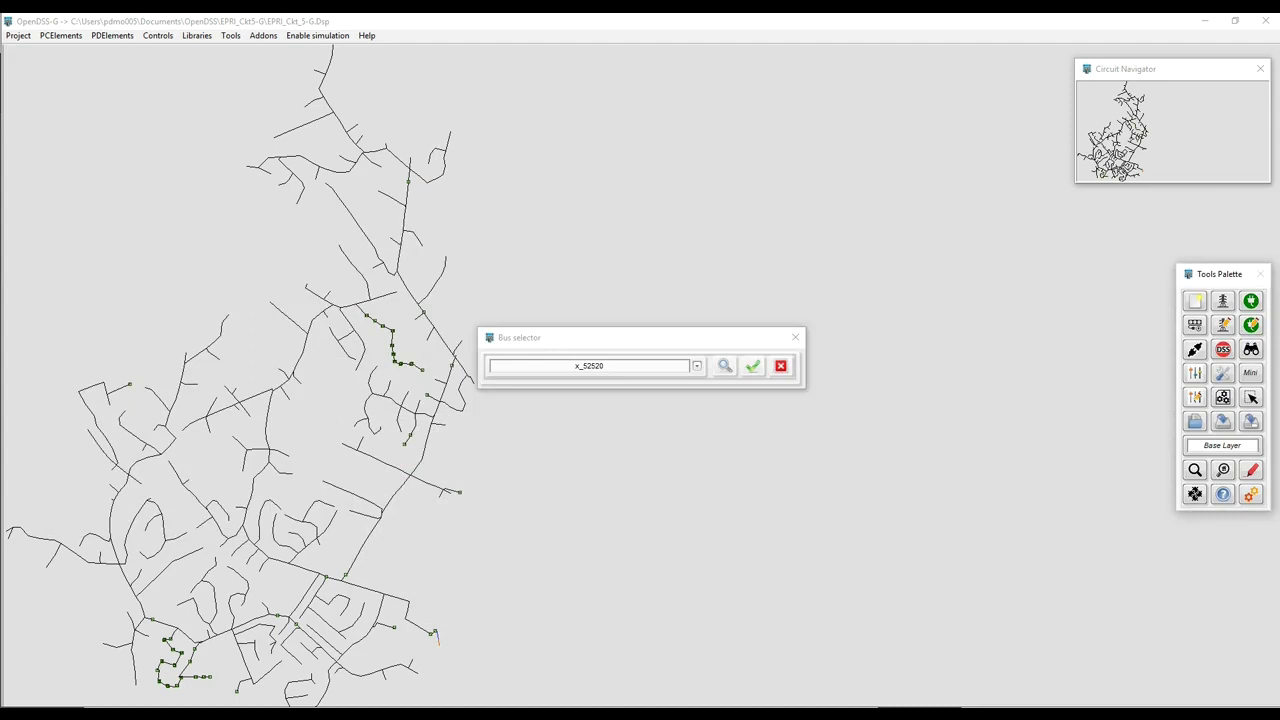
key("ctrl+v")
Locate bus 99420 on the circuit map, accept its three-phase connection, and save the PV system.
left_click_drag(688, 340, 886, 286)
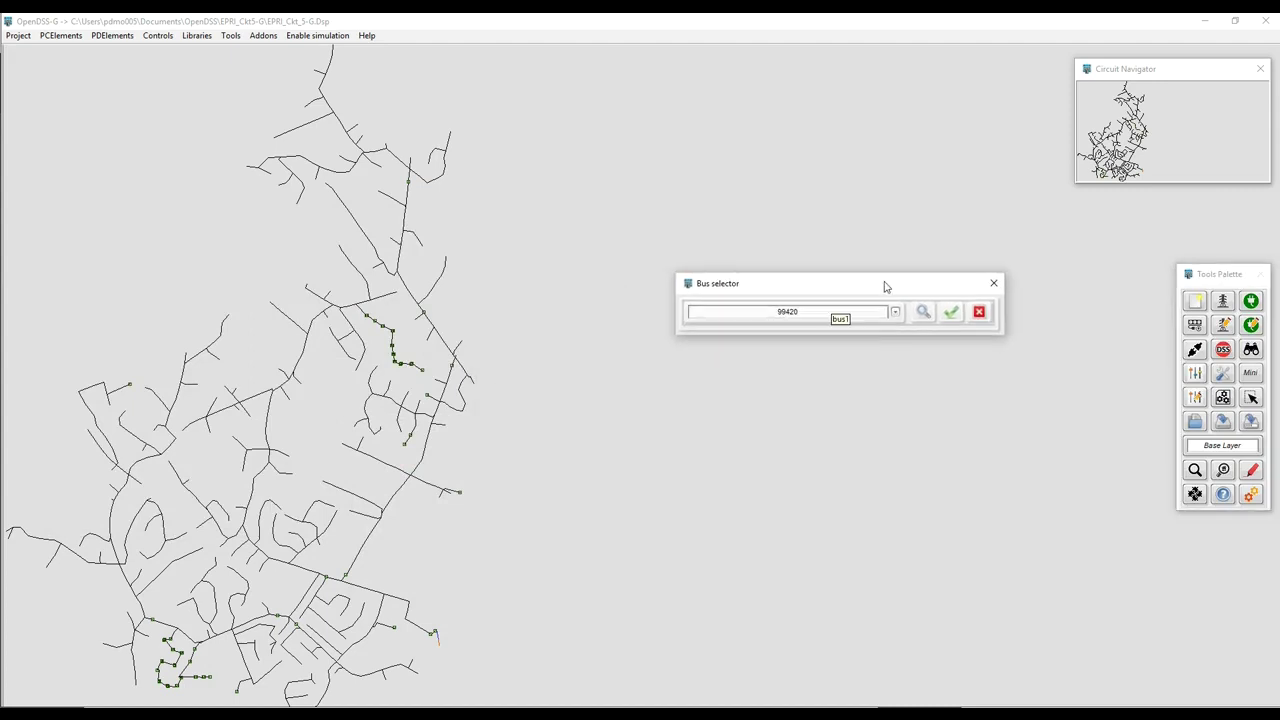
left_click(923, 311)
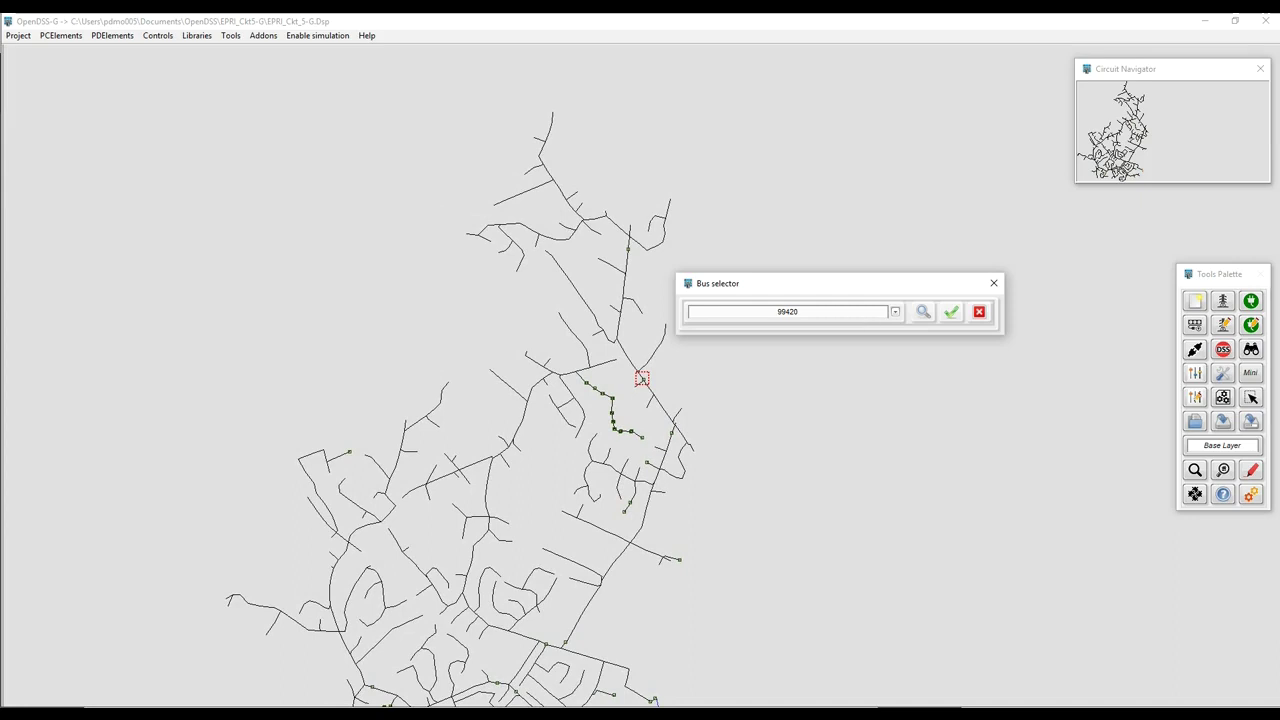
left_click(951, 311)
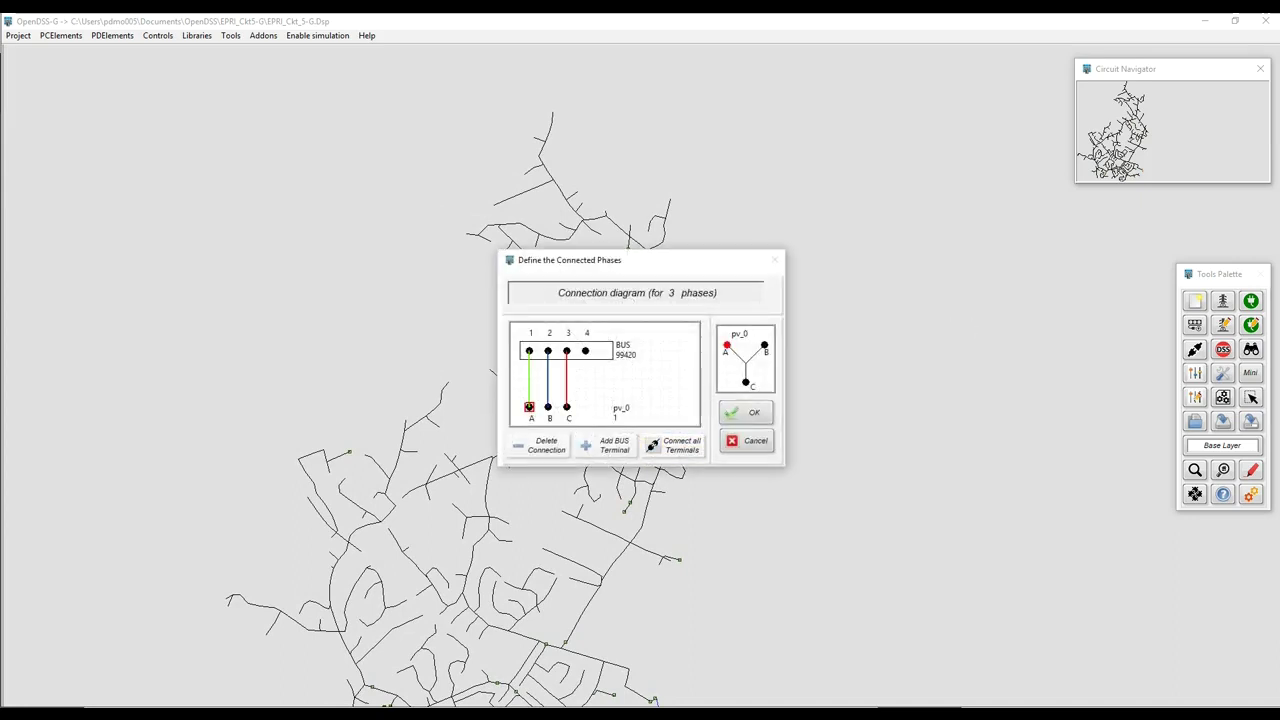
key("Return")
key("Return")
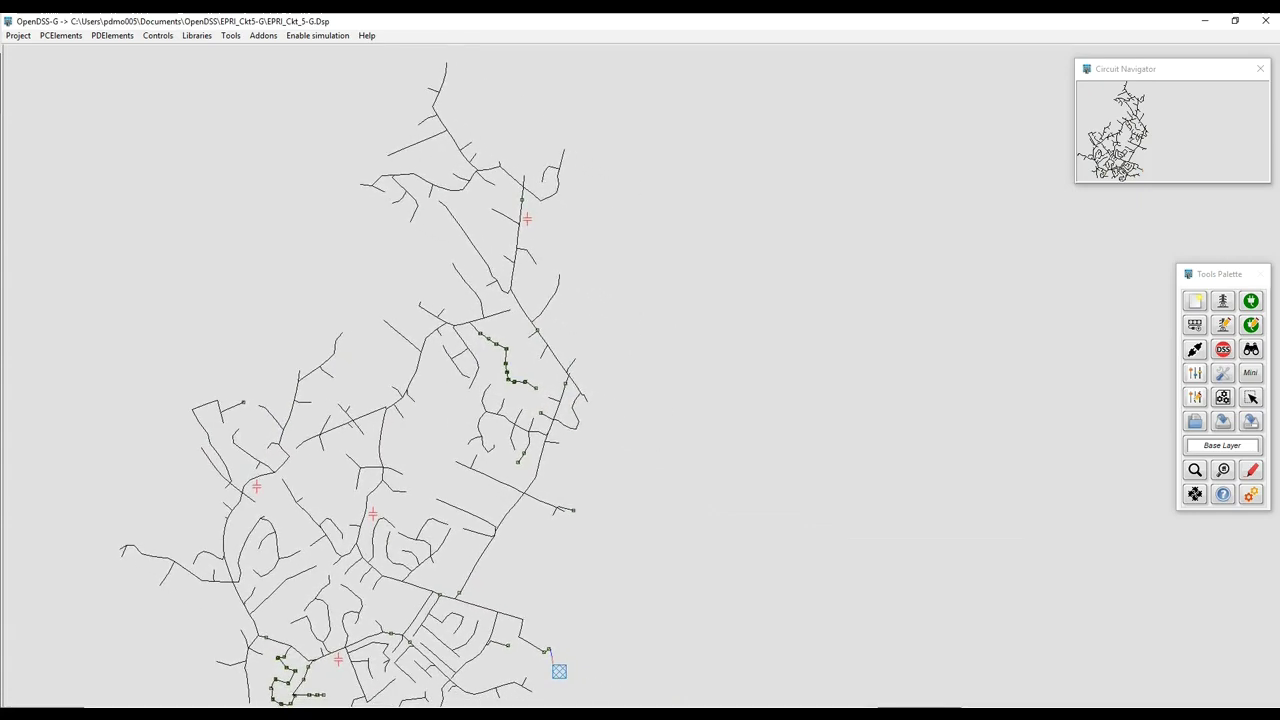
Flag the PV systems on the circuit map in magenta.
left_click(1251, 470)
left_click(1207, 454)
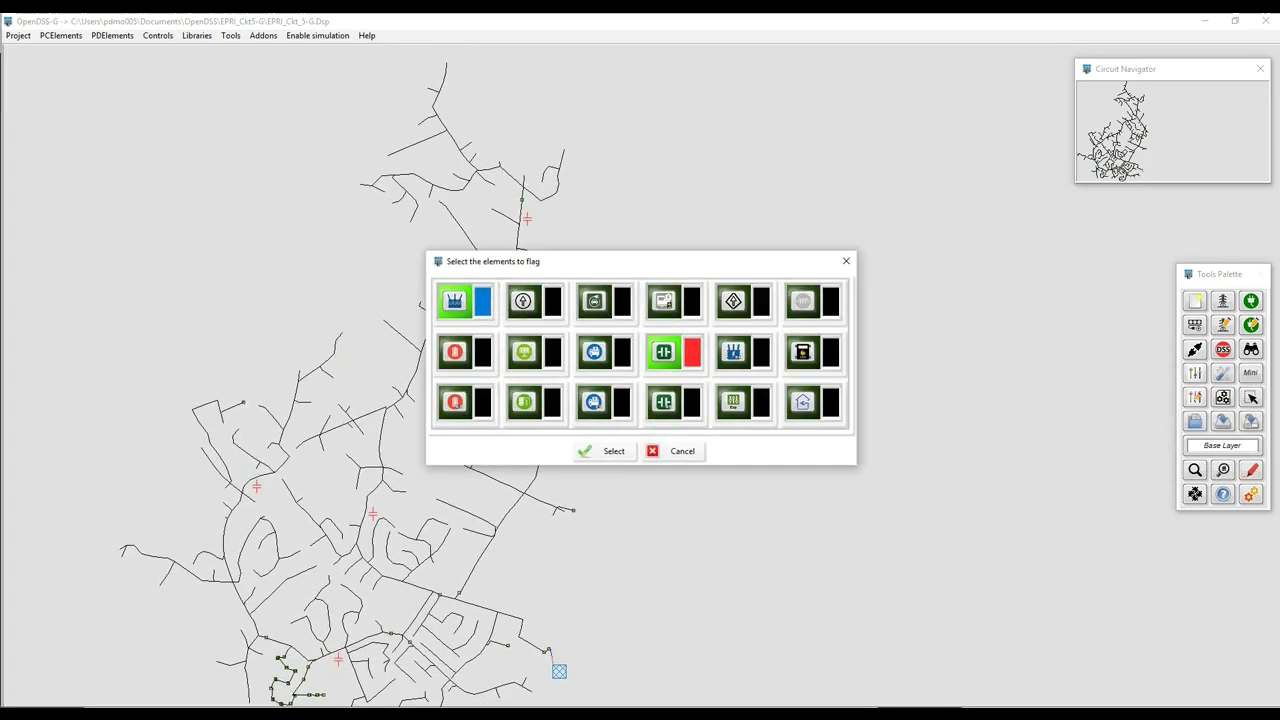
left_click(524, 352)
left_click(553, 352)
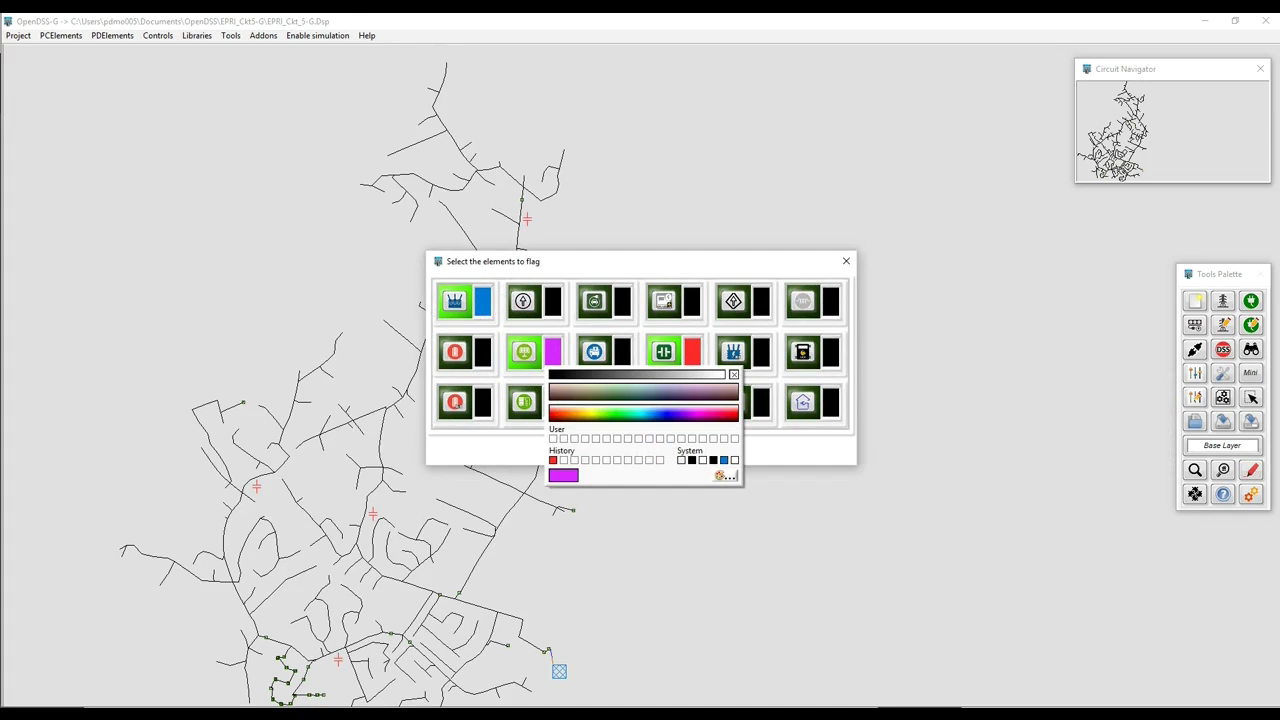
left_click(718, 410)
left_click(600, 449)
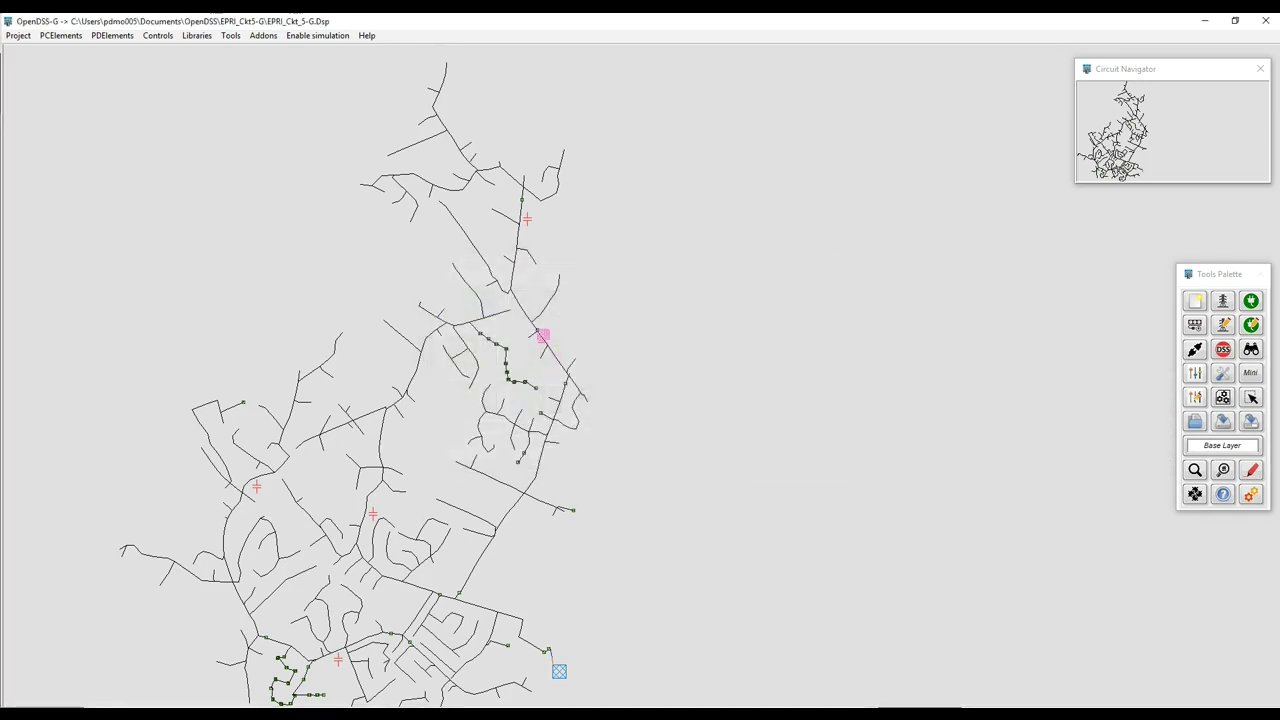
Enable the simulation mode for the circuit and bring up the sub meter's power readout.
left_click(1251, 494)
left_click(1195, 301)
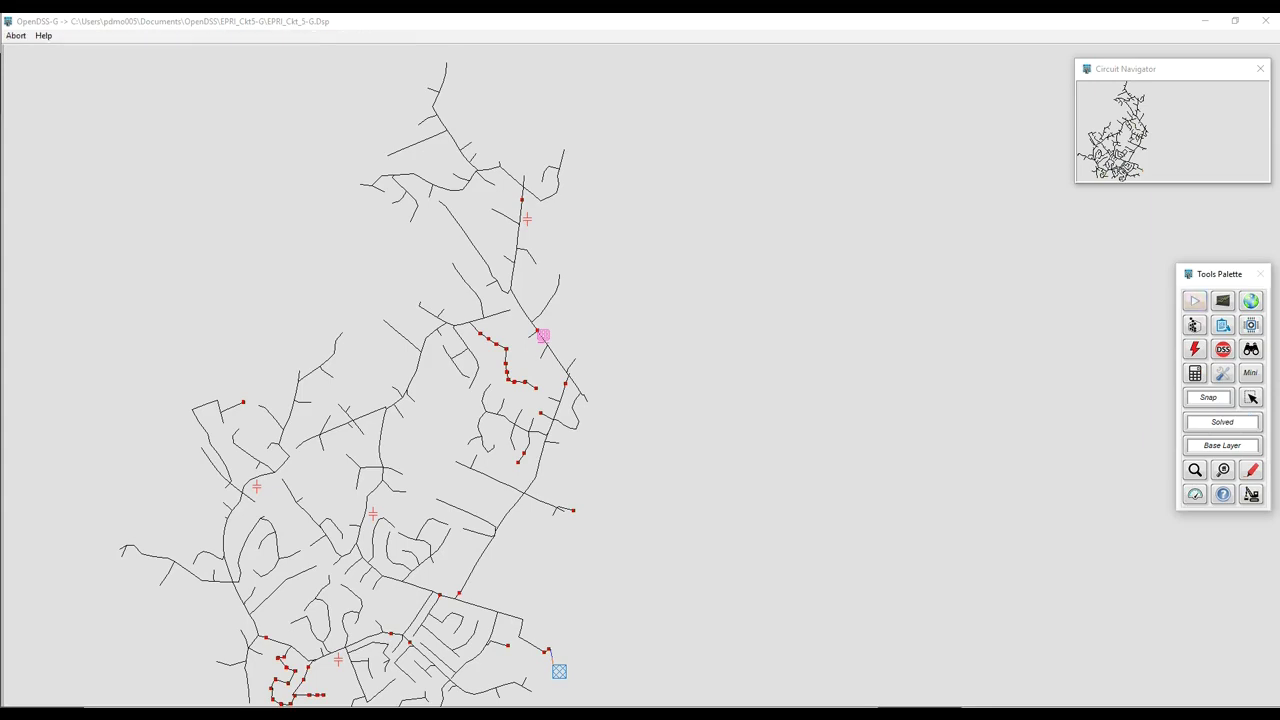
left_click_drag(740, 390, 654, 366)
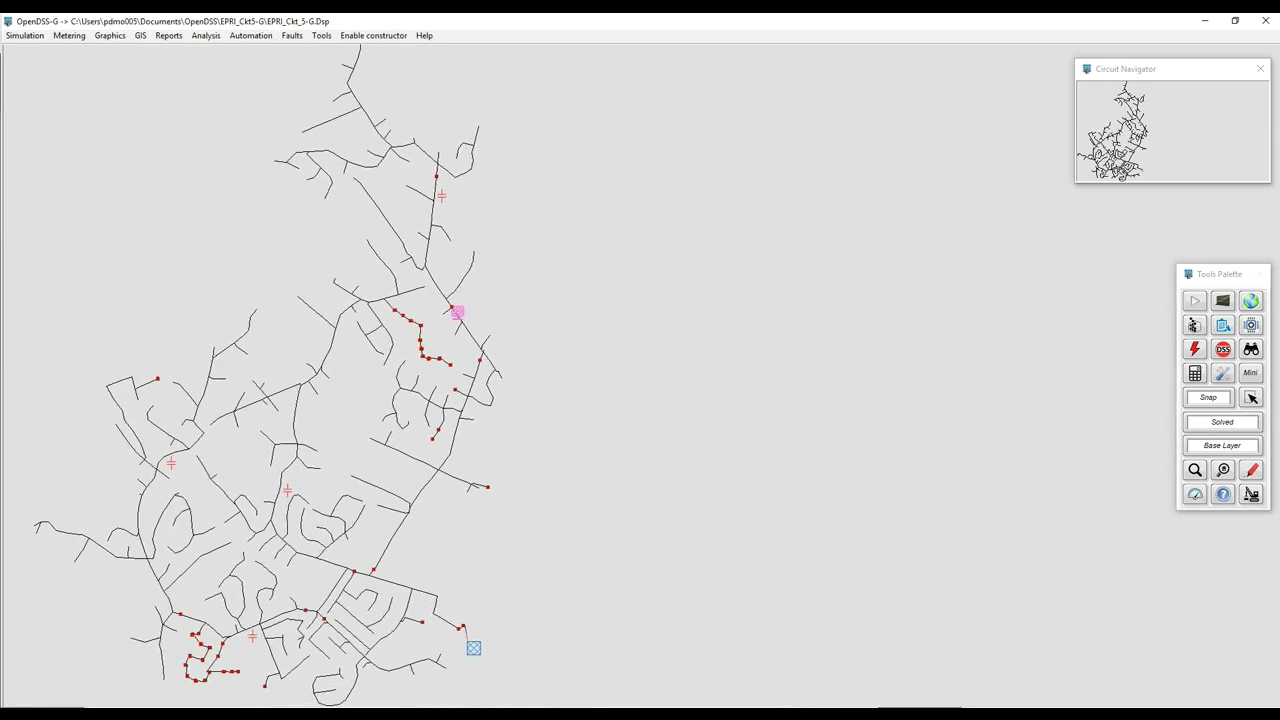
left_click(1195, 325)
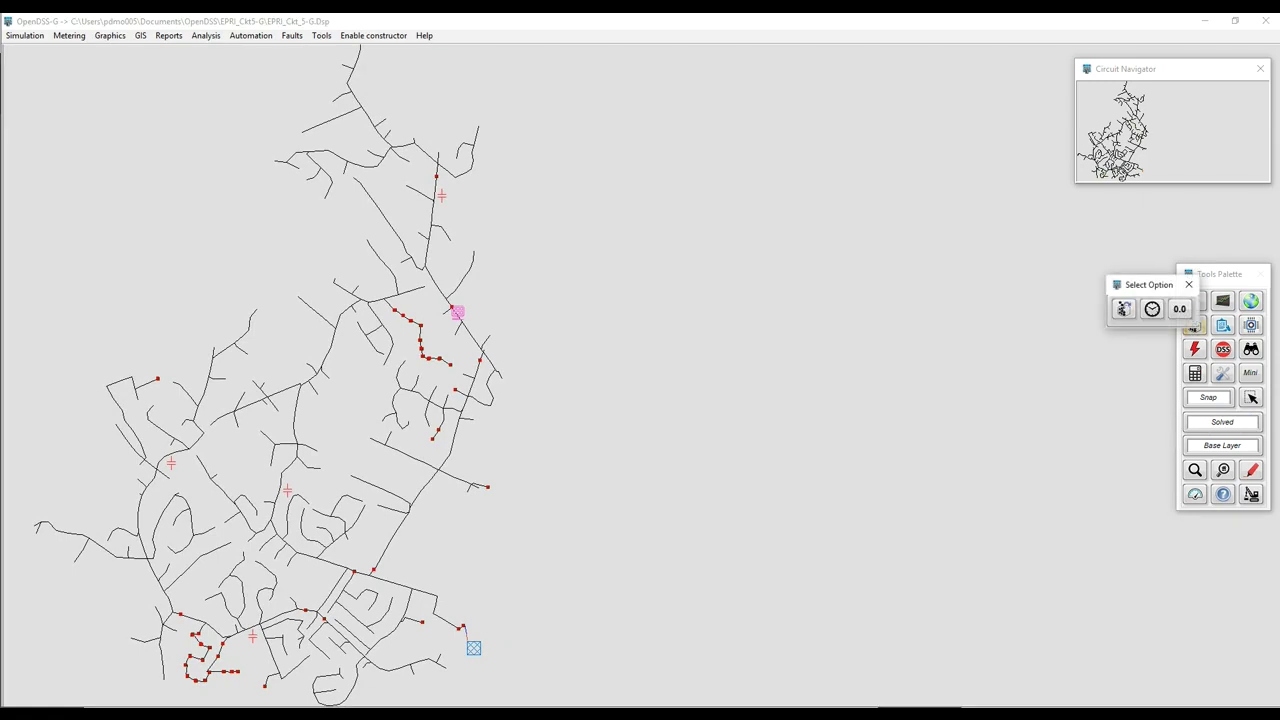
left_click(1180, 309)
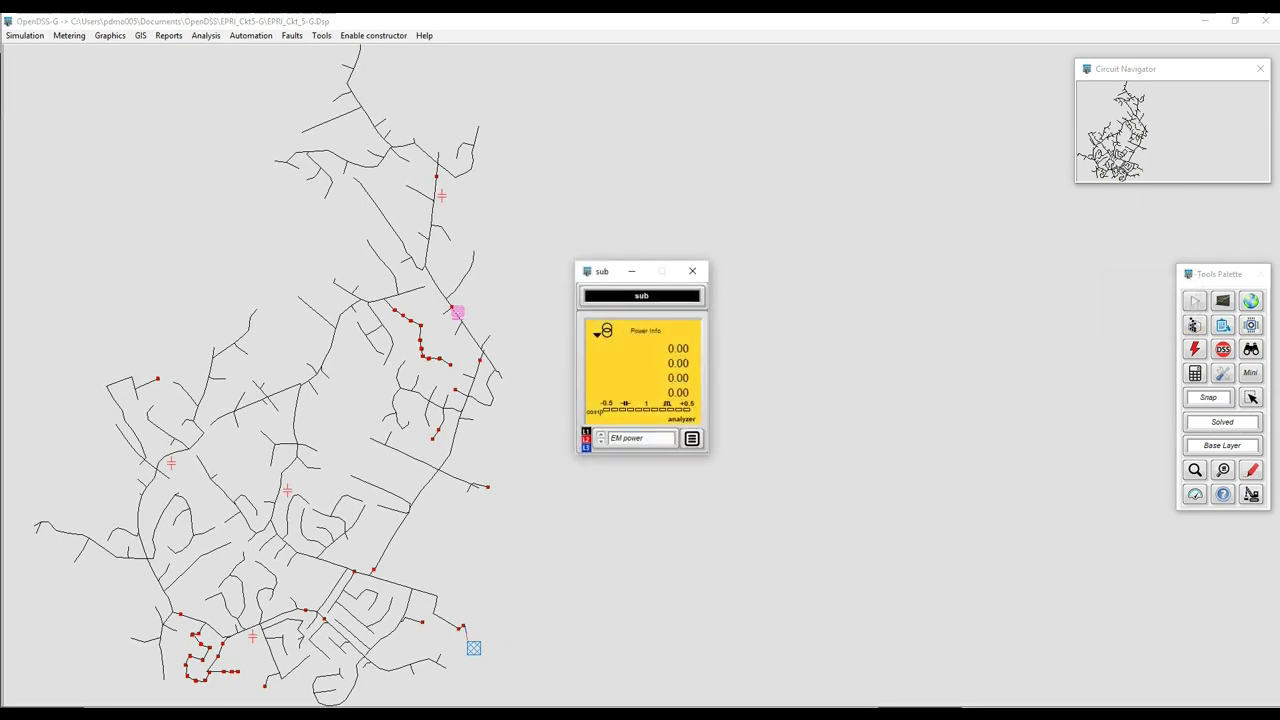
Remove the PV system flag from the circuit map and hide the sub meter.
left_click(1251, 470)
left_click(1206, 454)
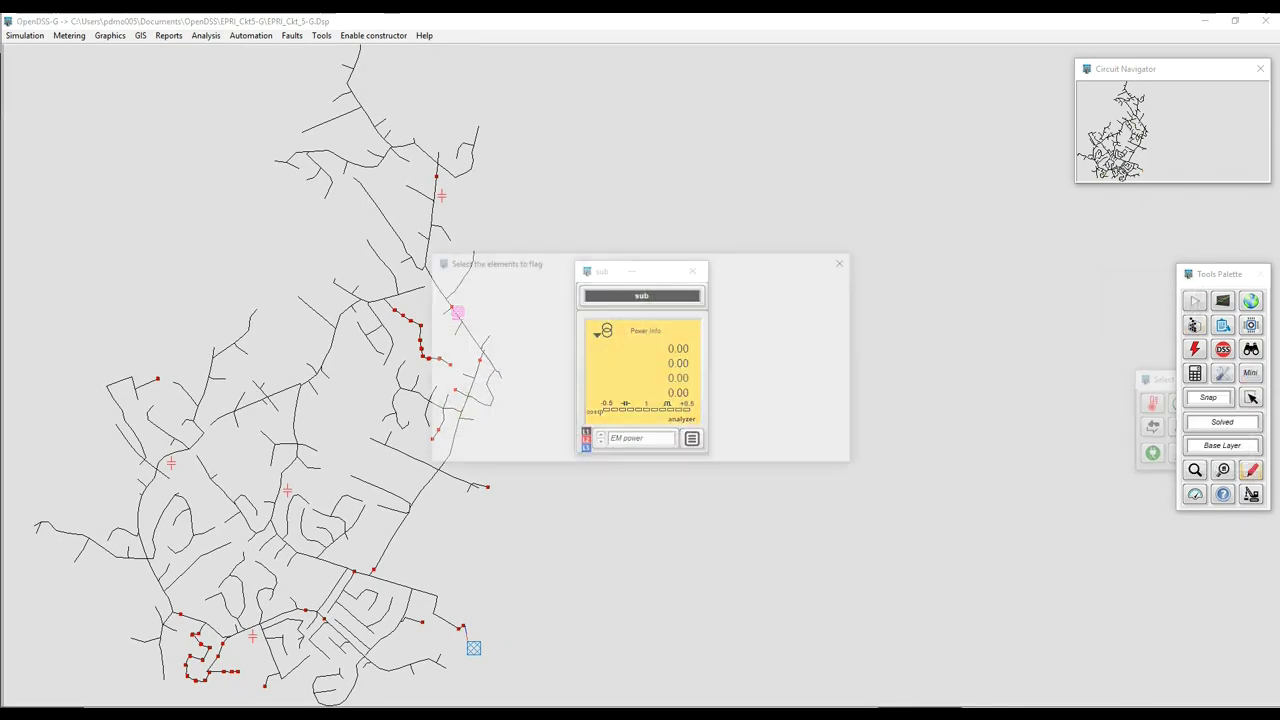
left_click(604, 451)
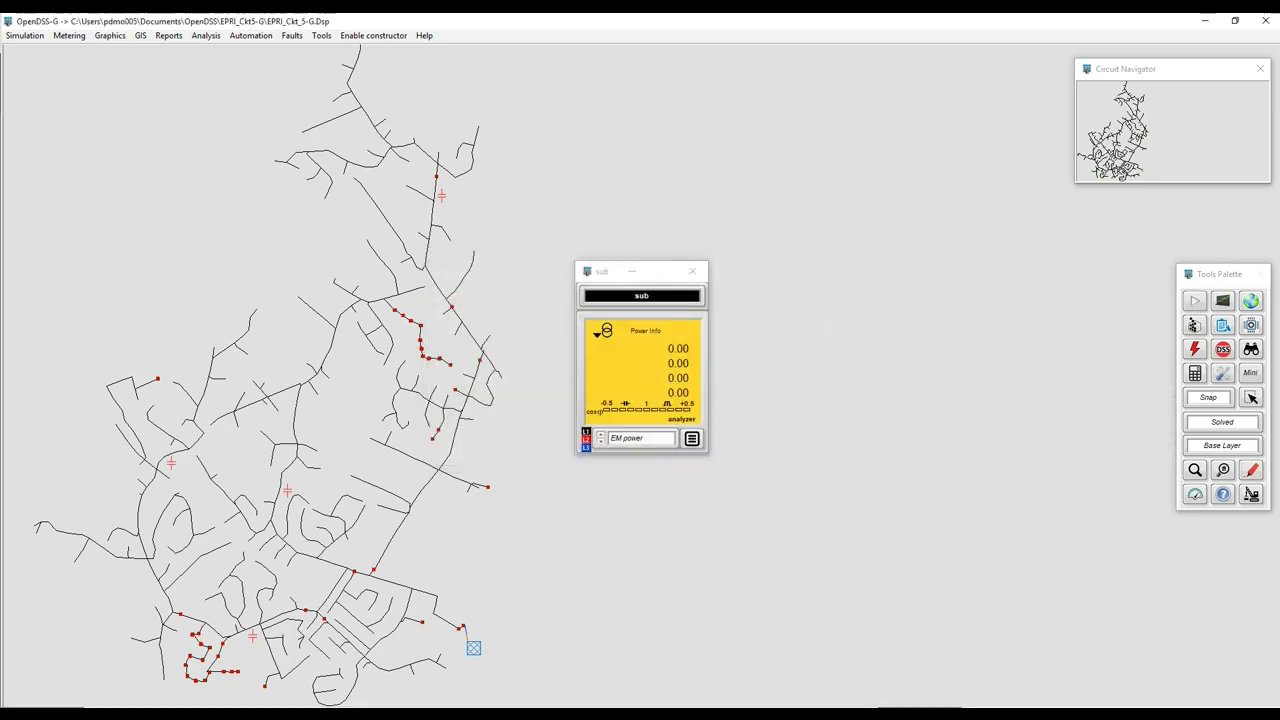
right_click(798, 353)
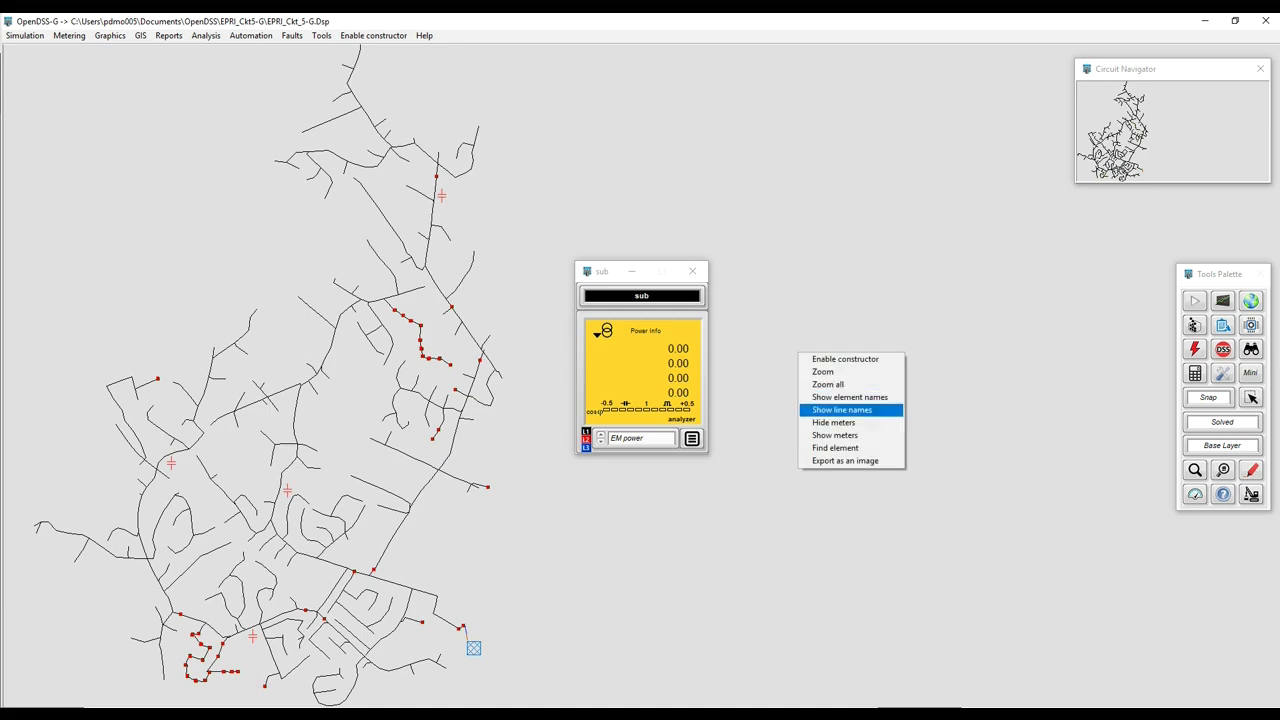
left_click(835, 424)
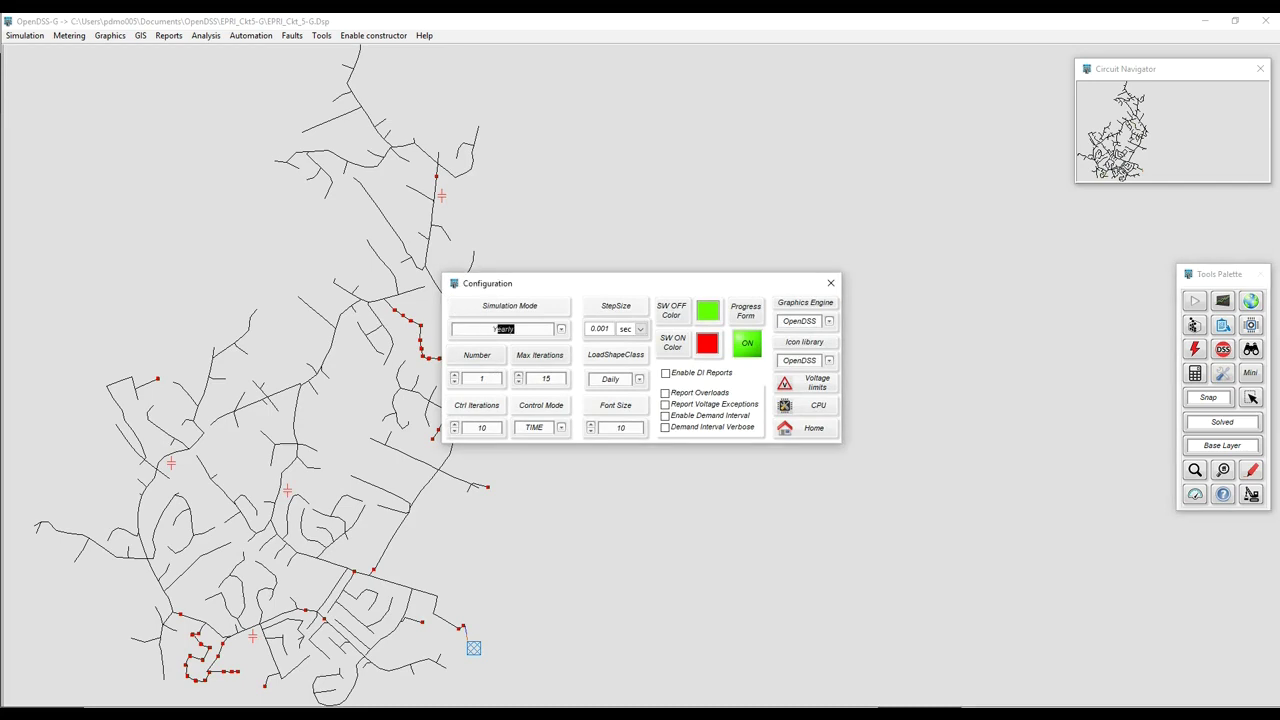
Configure a Yearly simulation with the number set to 1, update the maximum and control iterations, and close the configuration.
double_click(482, 379)
type("1")
left_click(552, 379)
type("0")
left_click(488, 428)
type("0")
left_click(806, 428)
Set the current simulation time to hour 600 and 30 minutes, and solve the circuit.
left_click(1194, 325)
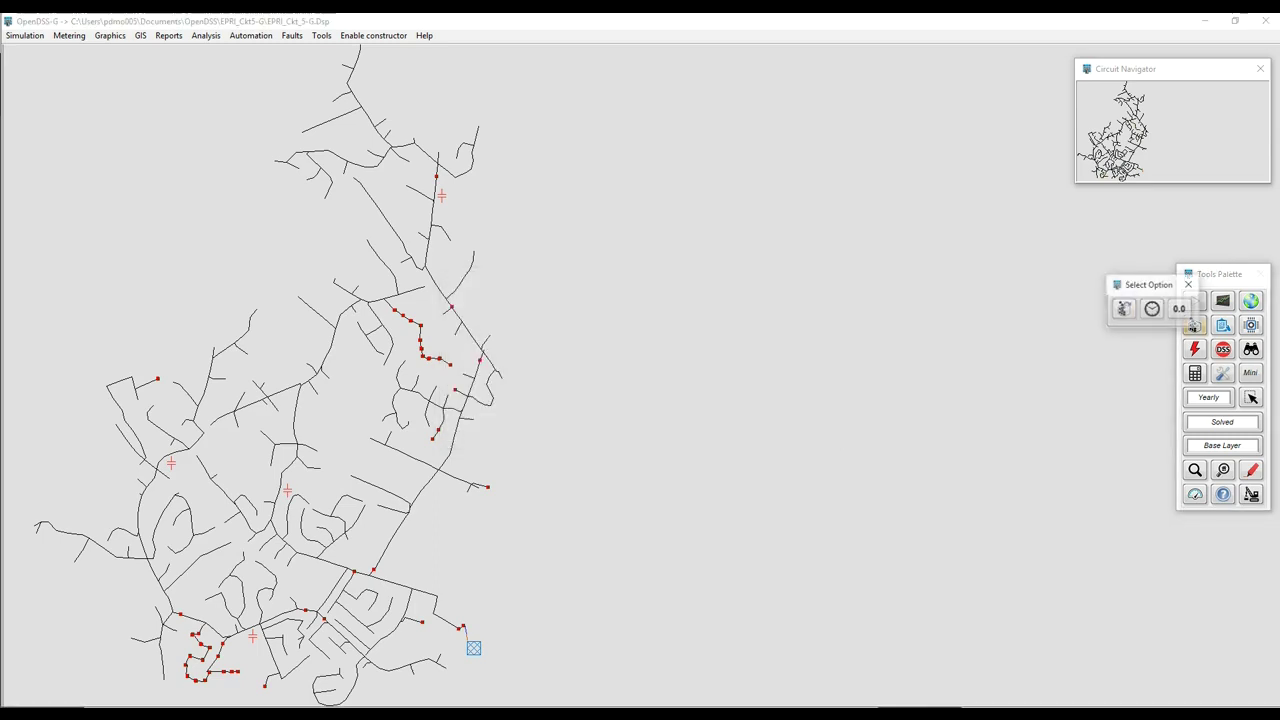
left_click(1152, 308)
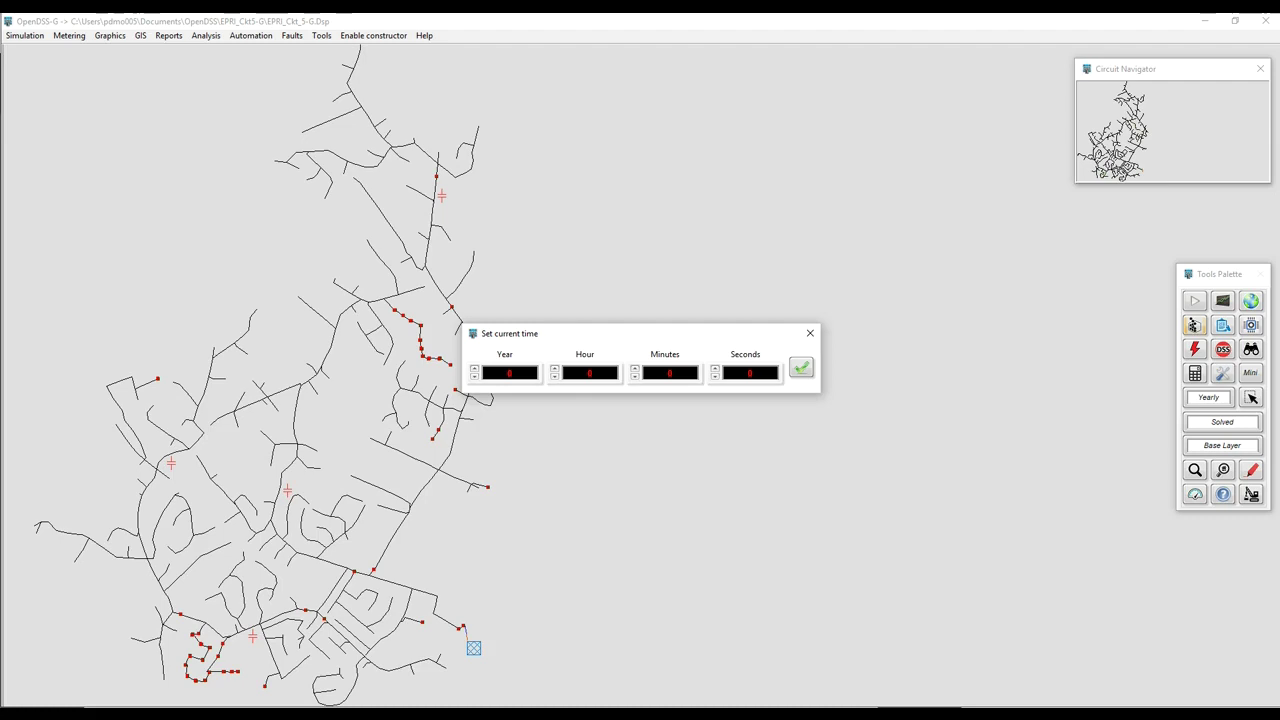
double_click(590, 373)
type("600")
key("Tab")
type("30")
key("Return")
left_click(1195, 301)
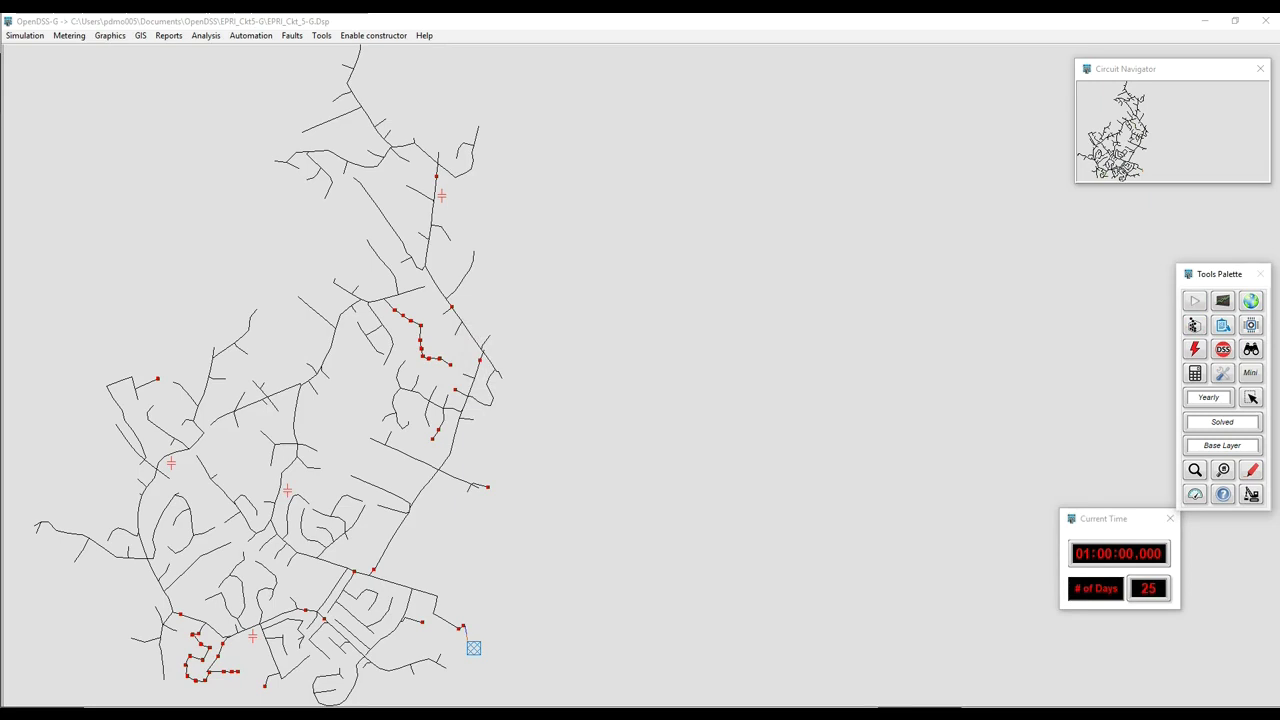
Plot the circuit's voltage profile and rotate the 3D plot to compare the three phases.
left_click_drag(1120, 519, 1037, 519)
left_click(1223, 301)
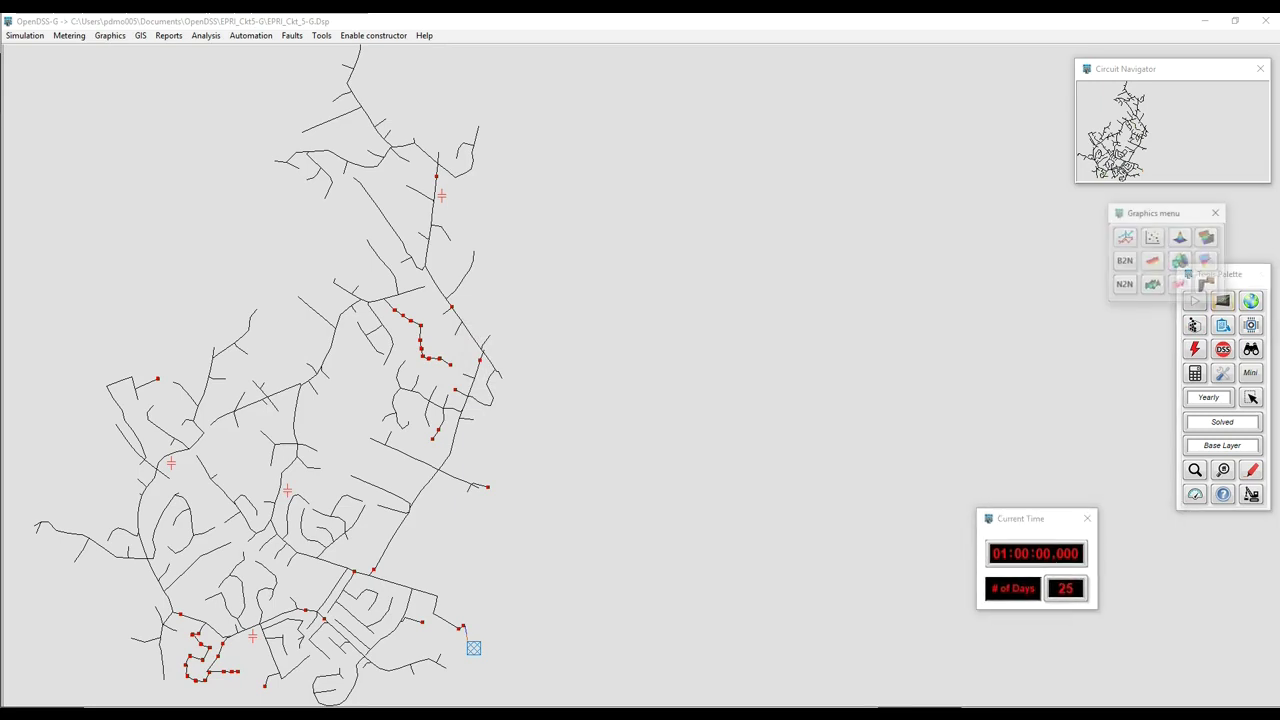
left_click(1126, 263)
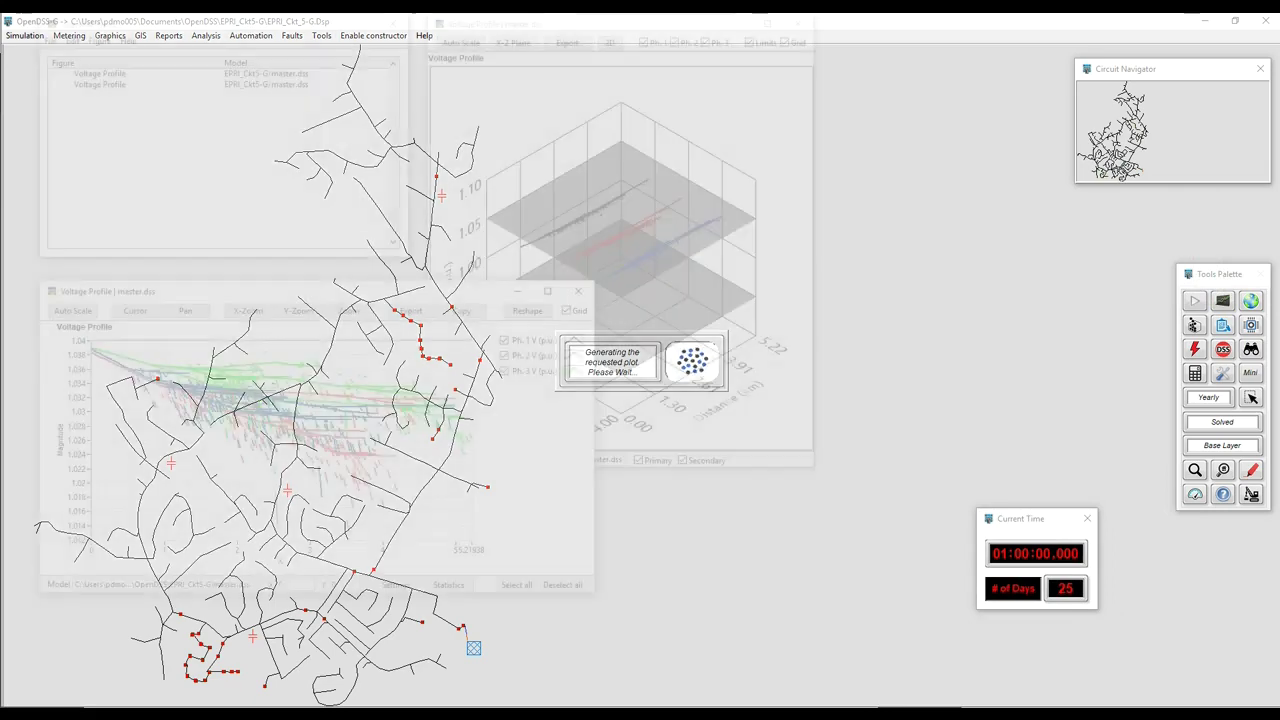
left_click_drag(655, 235, 562, 172)
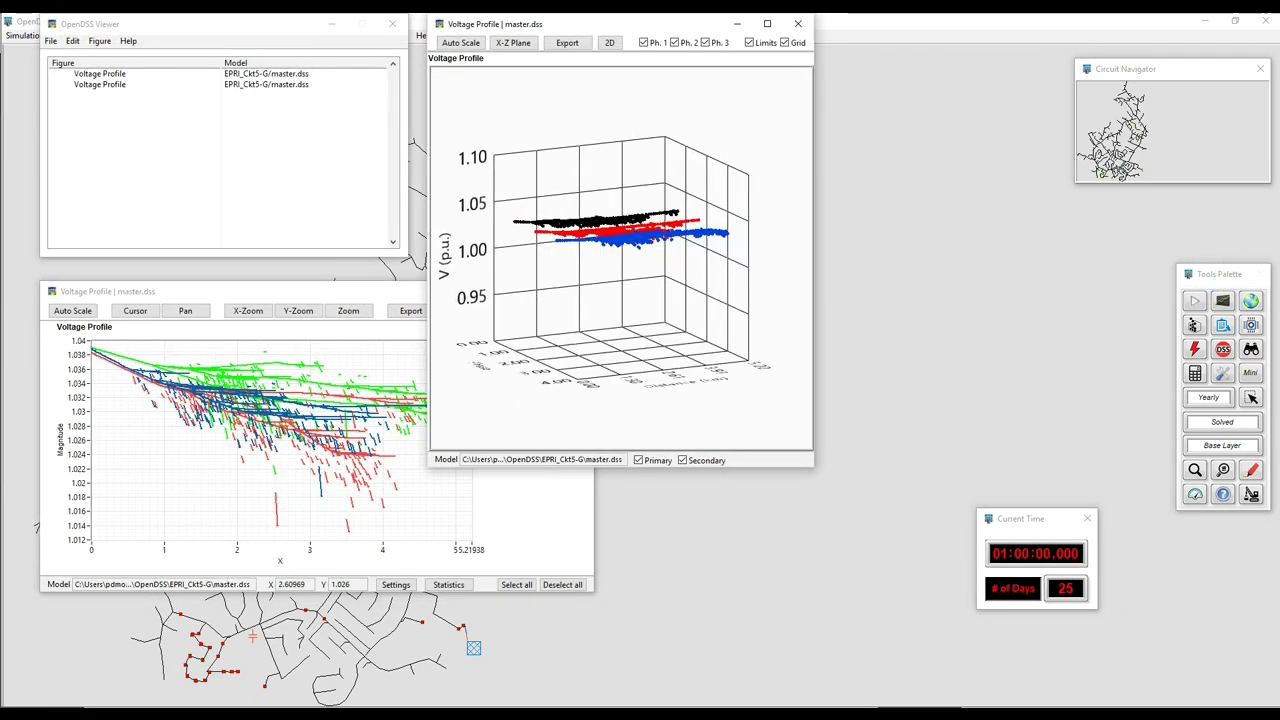
Close the 3D voltage profile and minimize the figure viewer and the 2D profile.
left_click(798, 23)
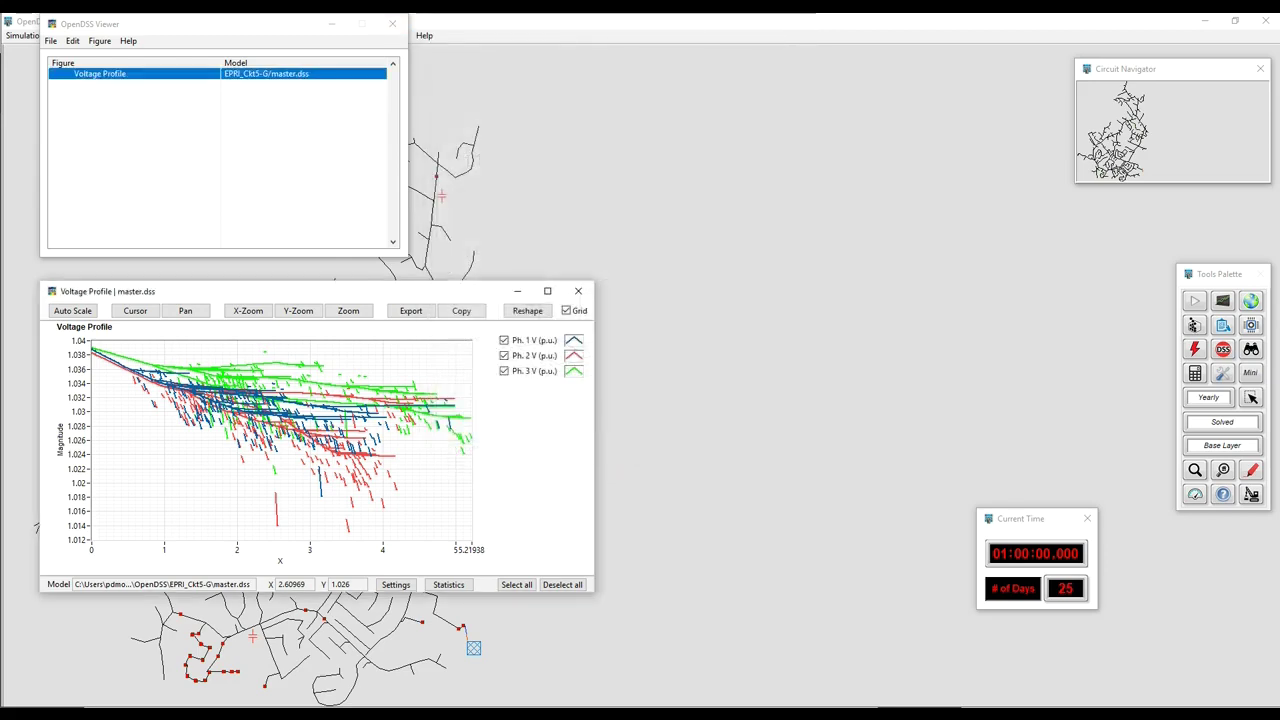
left_click(332, 23)
left_click(517, 291)
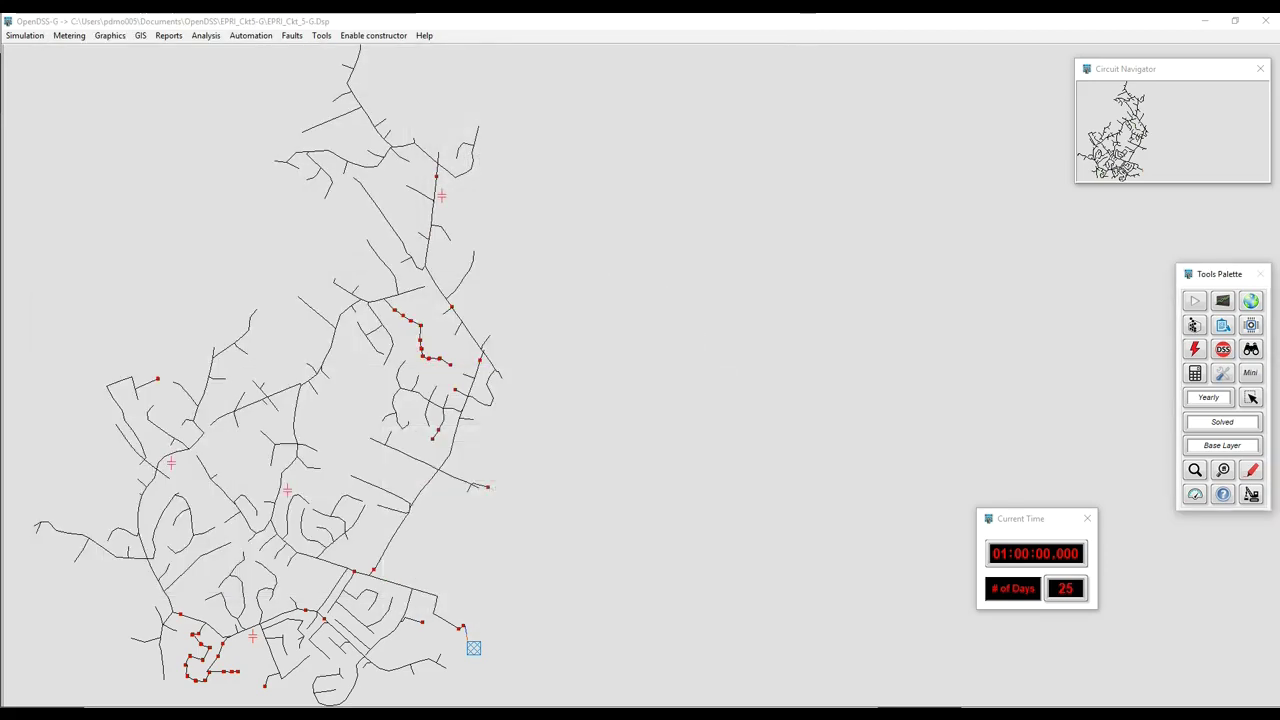
Show the color scale viewer beside the circuit and color the circuit map by per-unit voltage.
left_click(1251, 470)
left_click(1210, 403)
left_click_drag(637, 300, 1066, 171)
left_click(1251, 470)
left_click(1235, 405)
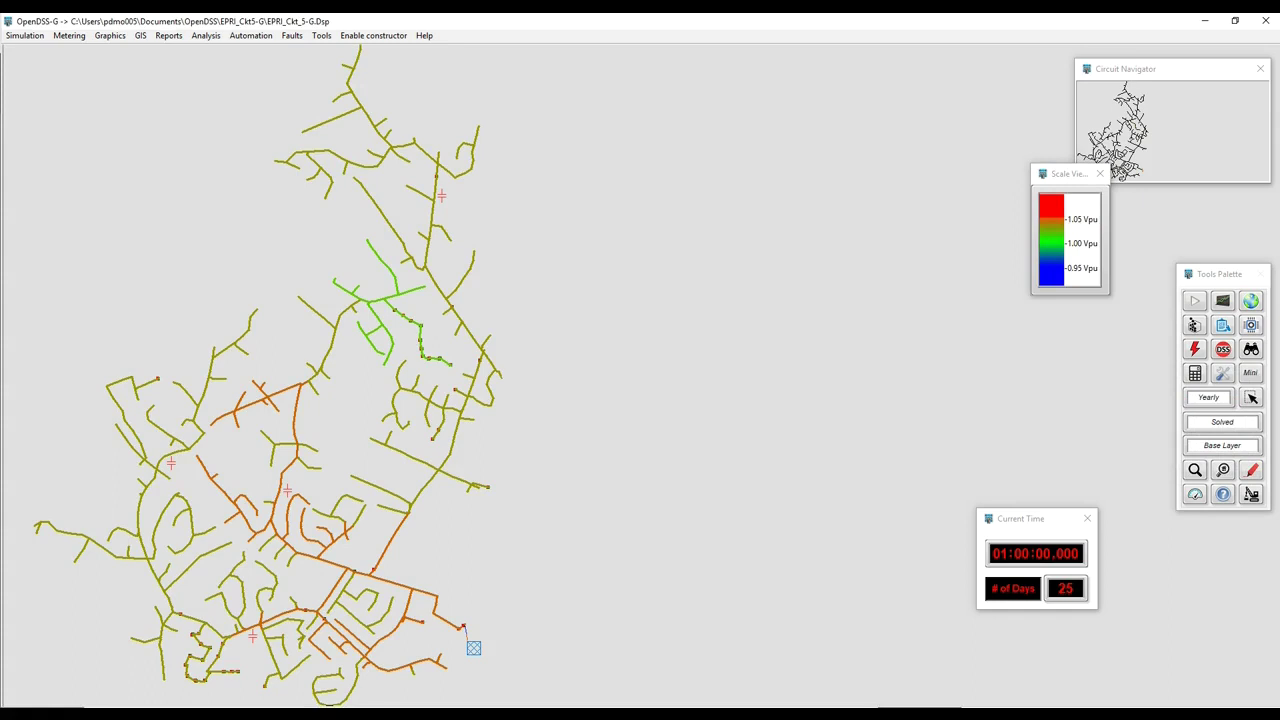
Display the flow direction on the circuit's lines and switch the map to line loading, from cold to emergency.
left_click(1251, 470)
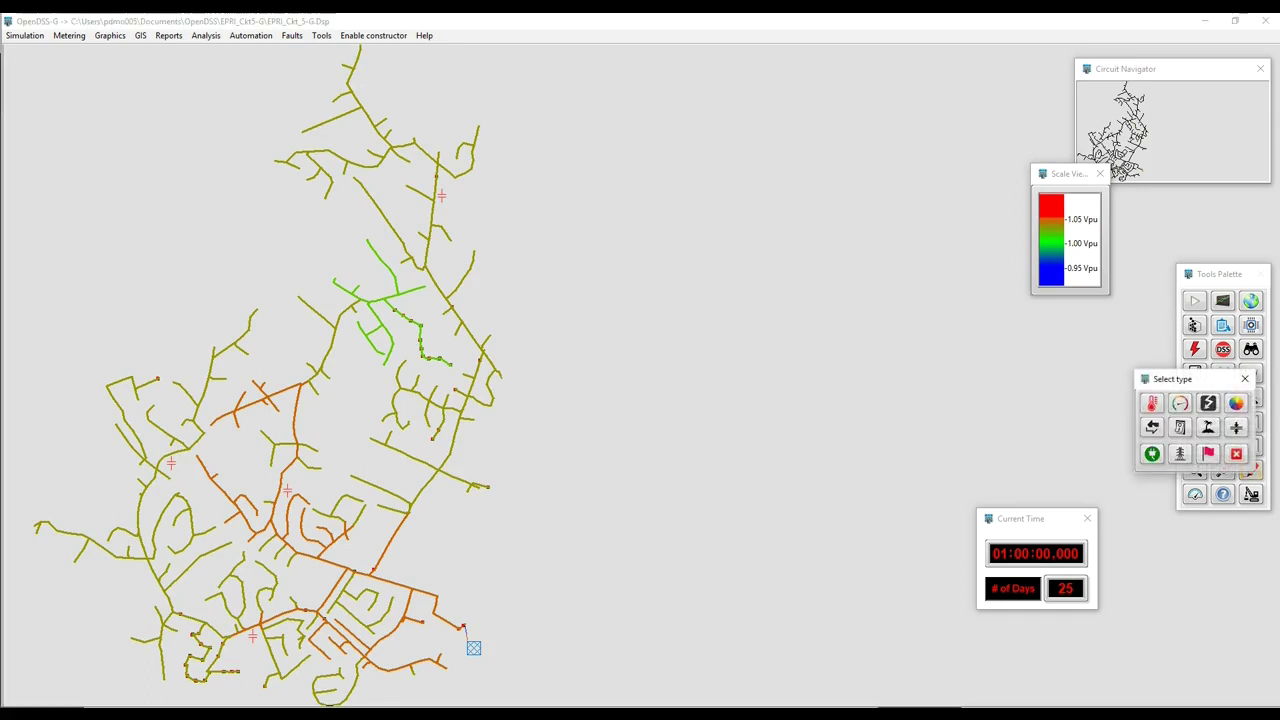
left_click(1152, 427)
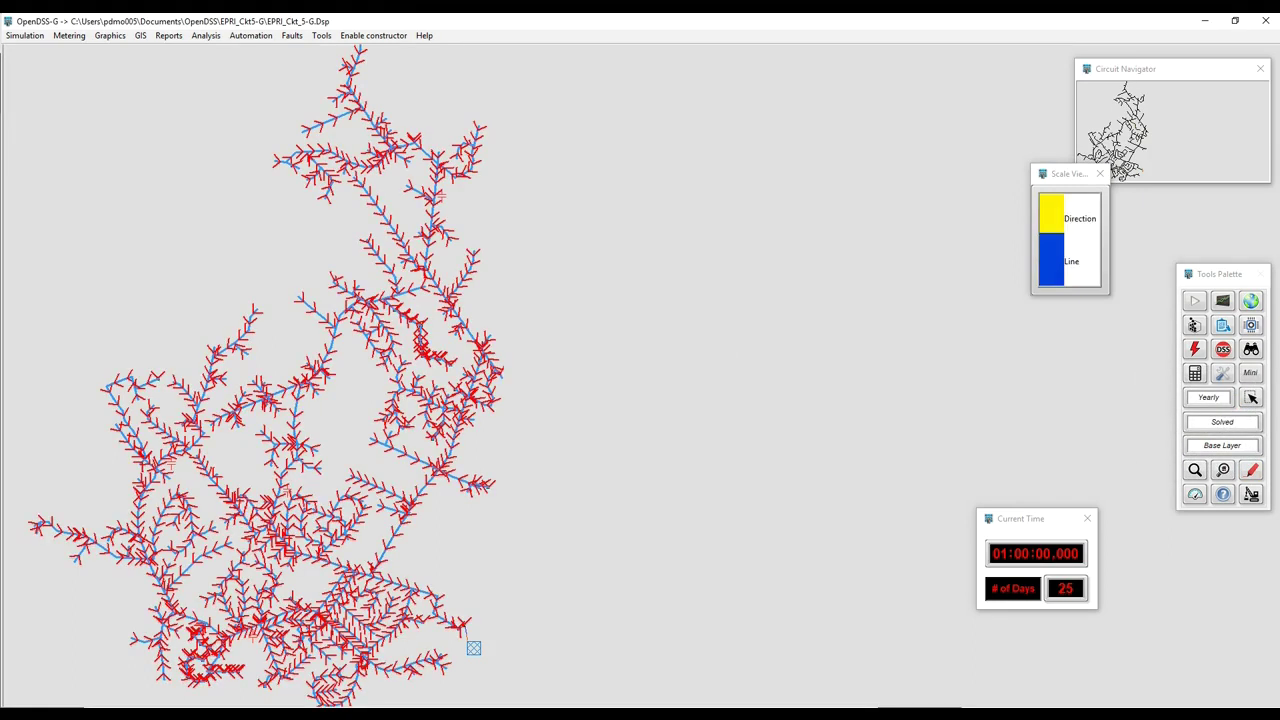
left_click(1251, 470)
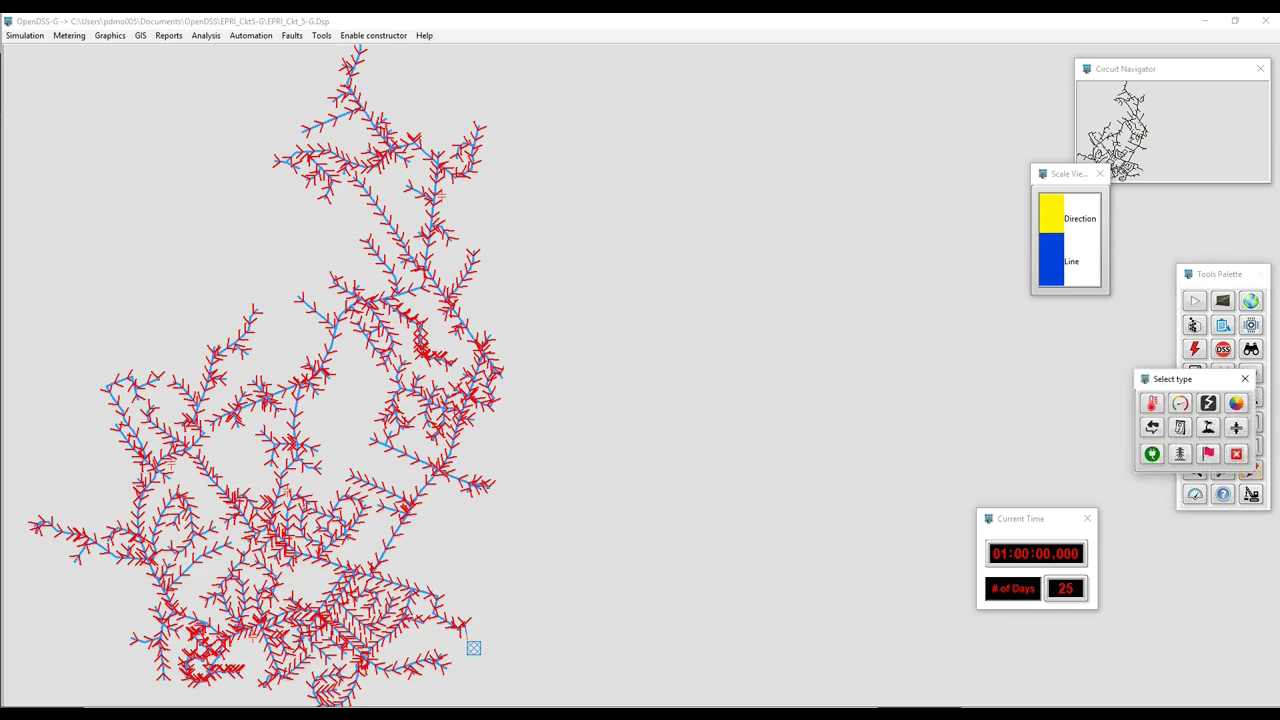
left_click(1152, 403)
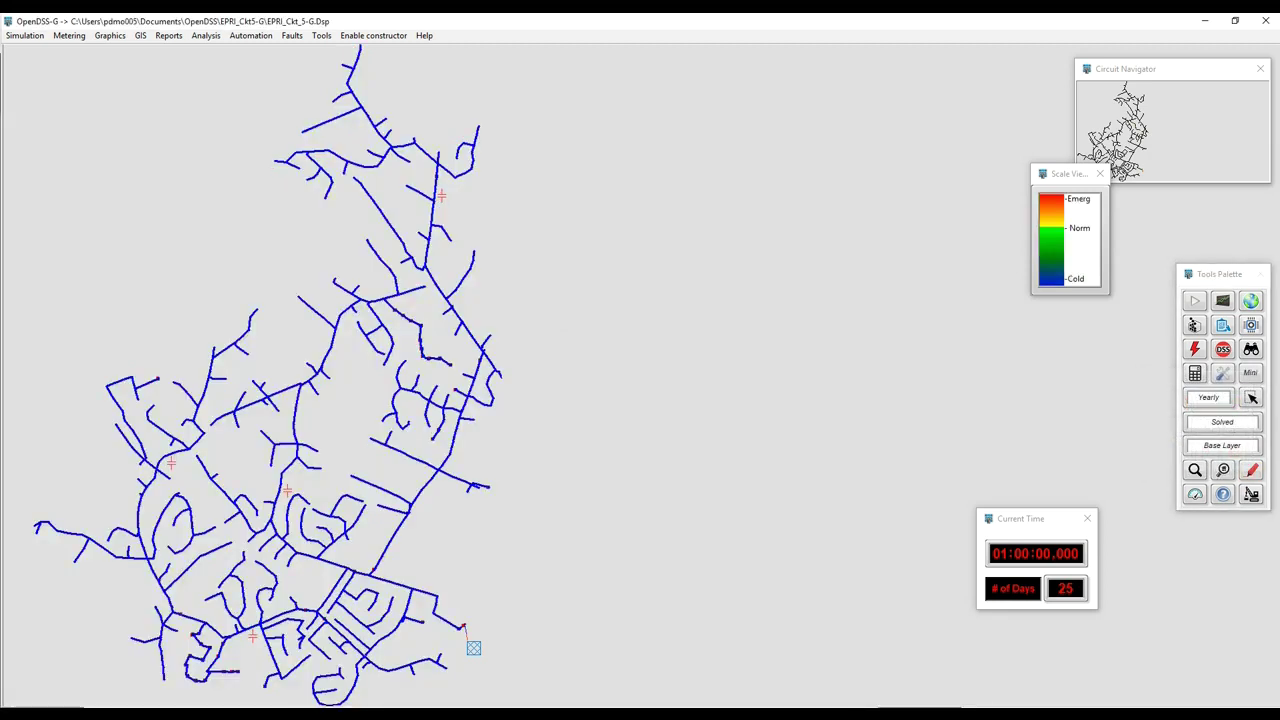
Color the circuit by power in kW and switch the map to energized versus isolated sections.
left_click(1251, 470)
left_click(1180, 403)
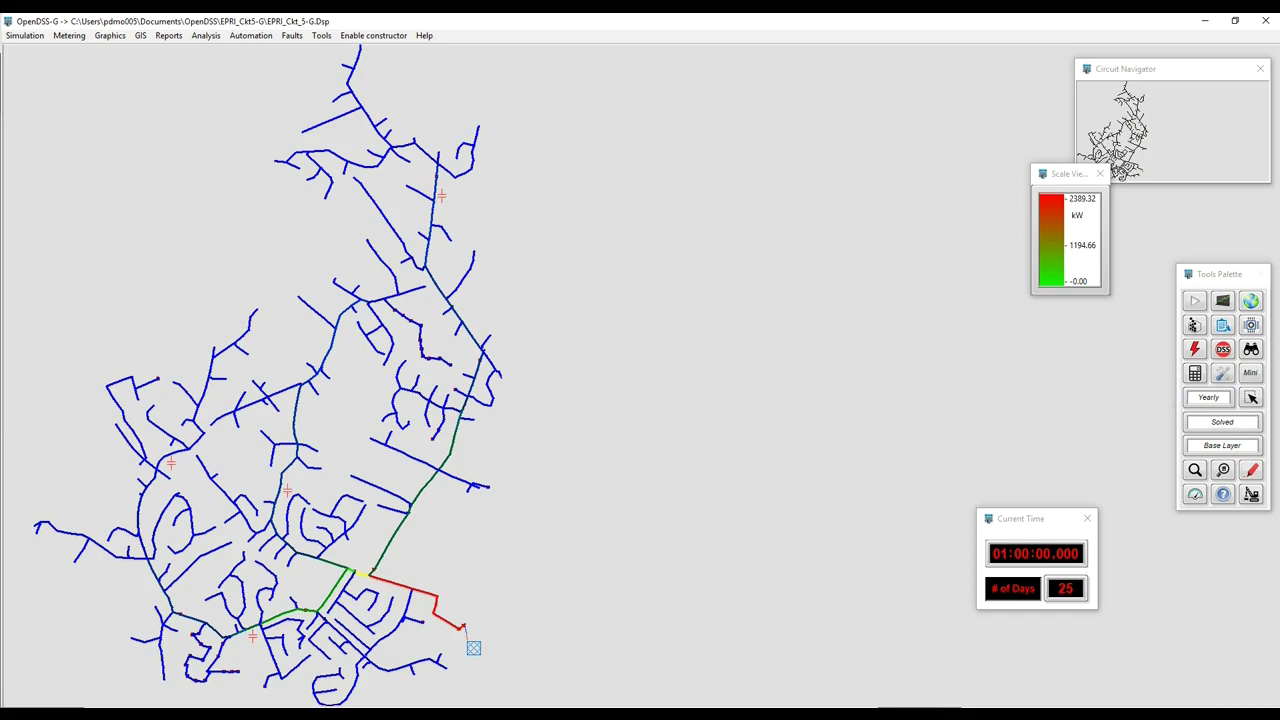
left_click(1251, 470)
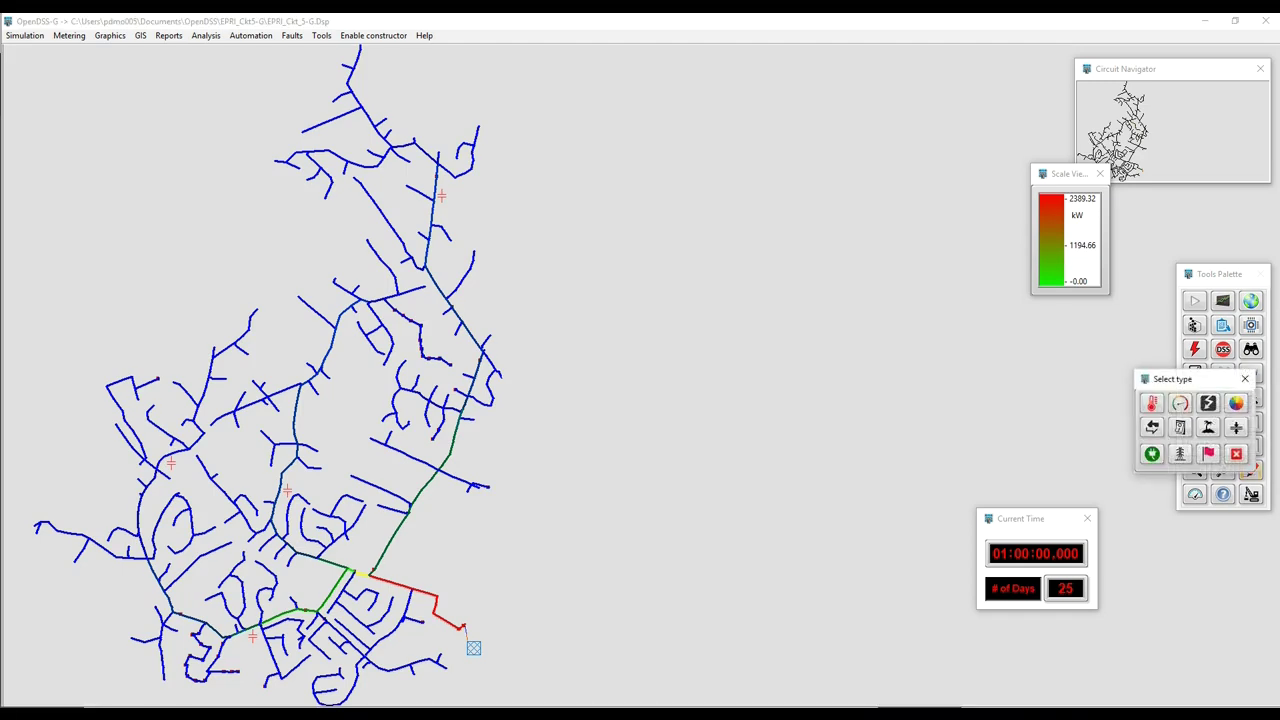
left_click(1208, 427)
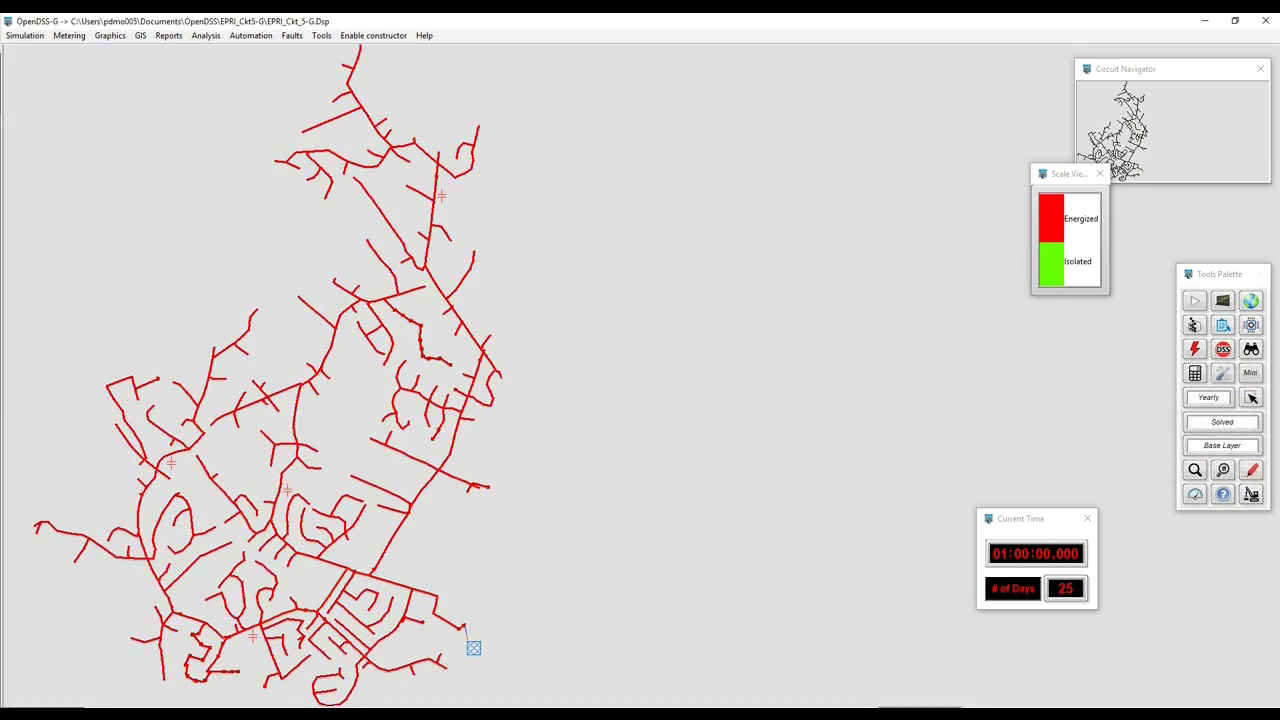
Clear the color map from the circuit to restore its plain line colors.
left_click(1251, 470)
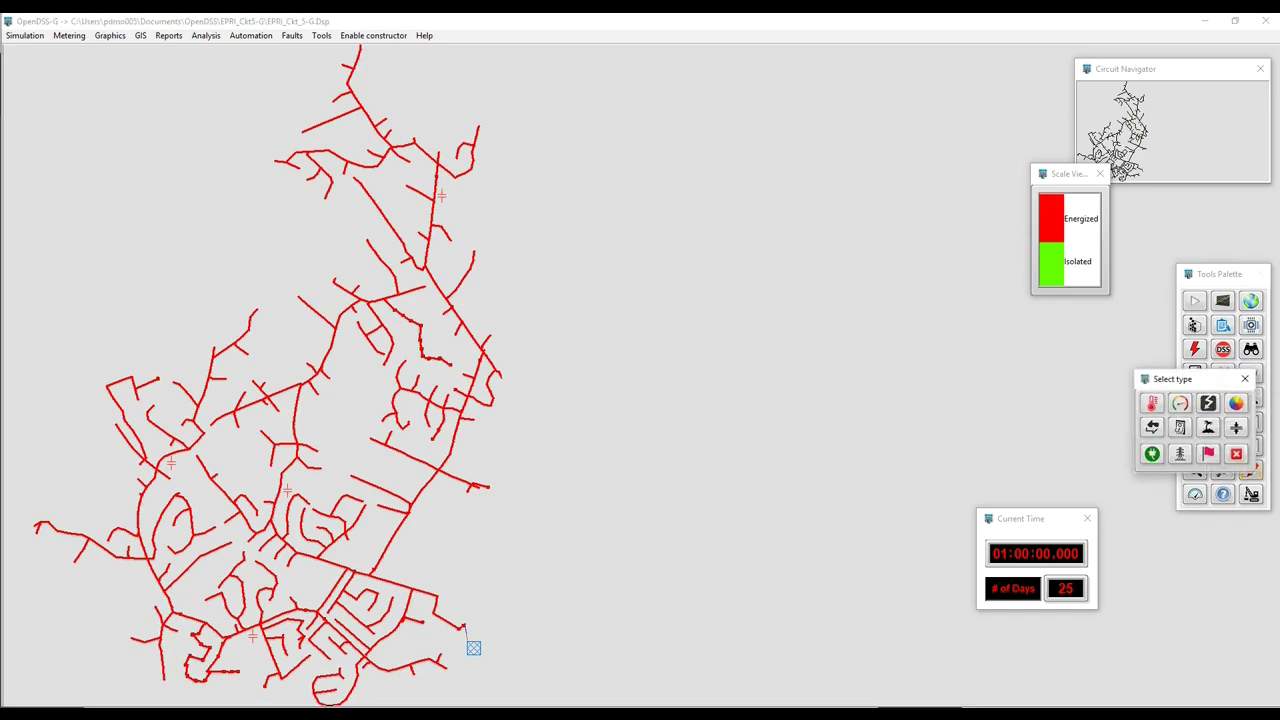
left_click(1236, 427)
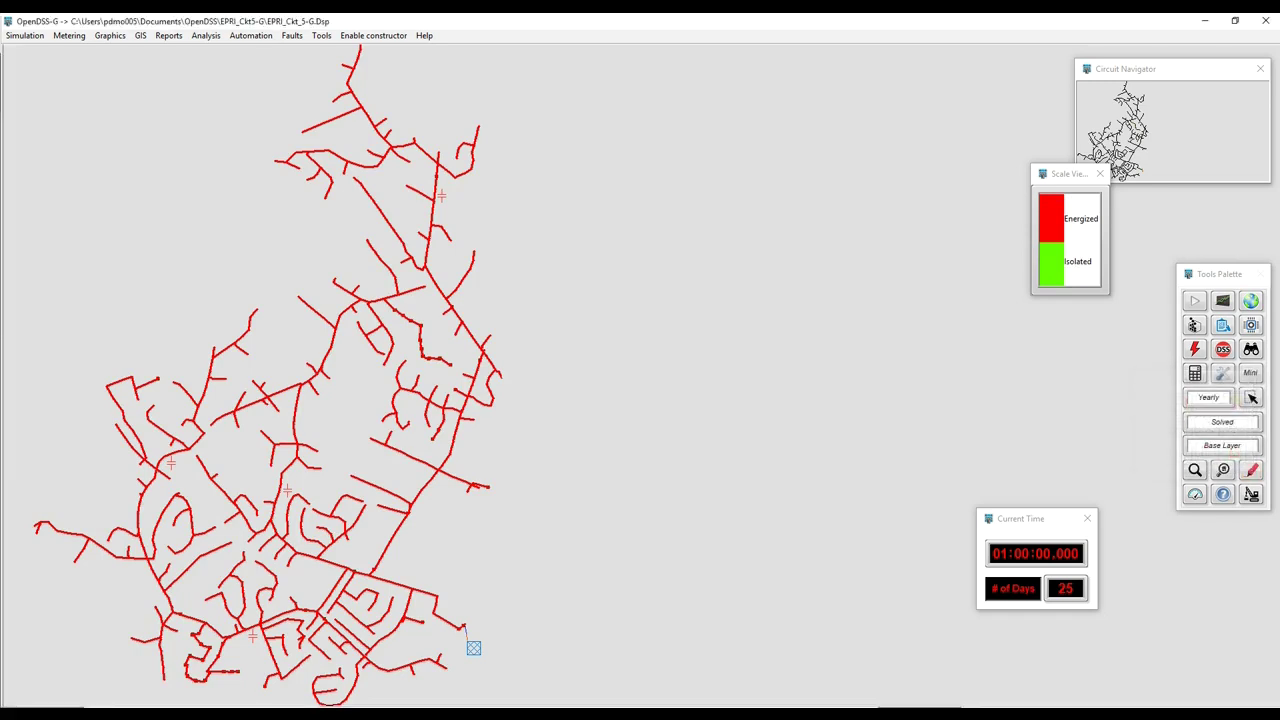
left_click(1251, 470)
left_click(1236, 427)
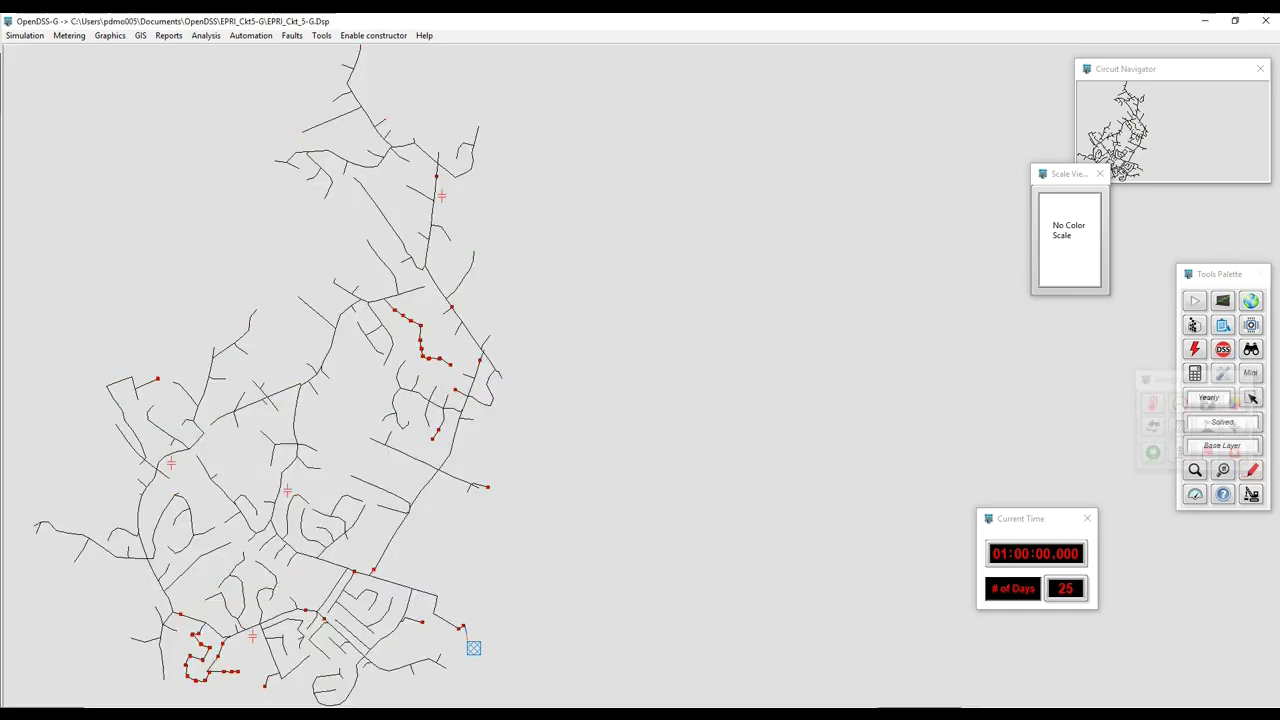
Open the IEEE_123_Ckt circuit and arrange its five meter windows in a row above the feeder.
left_click(1194, 325)
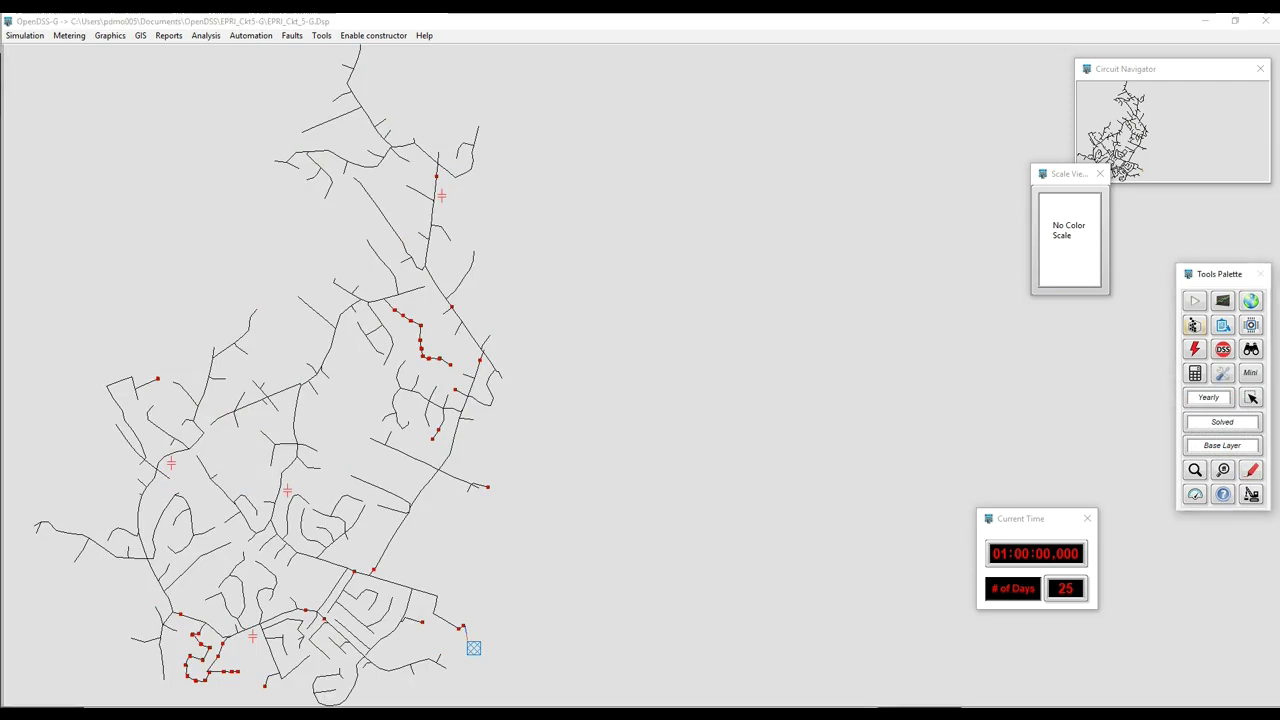
left_click(1152, 309)
left_click(1194, 301)
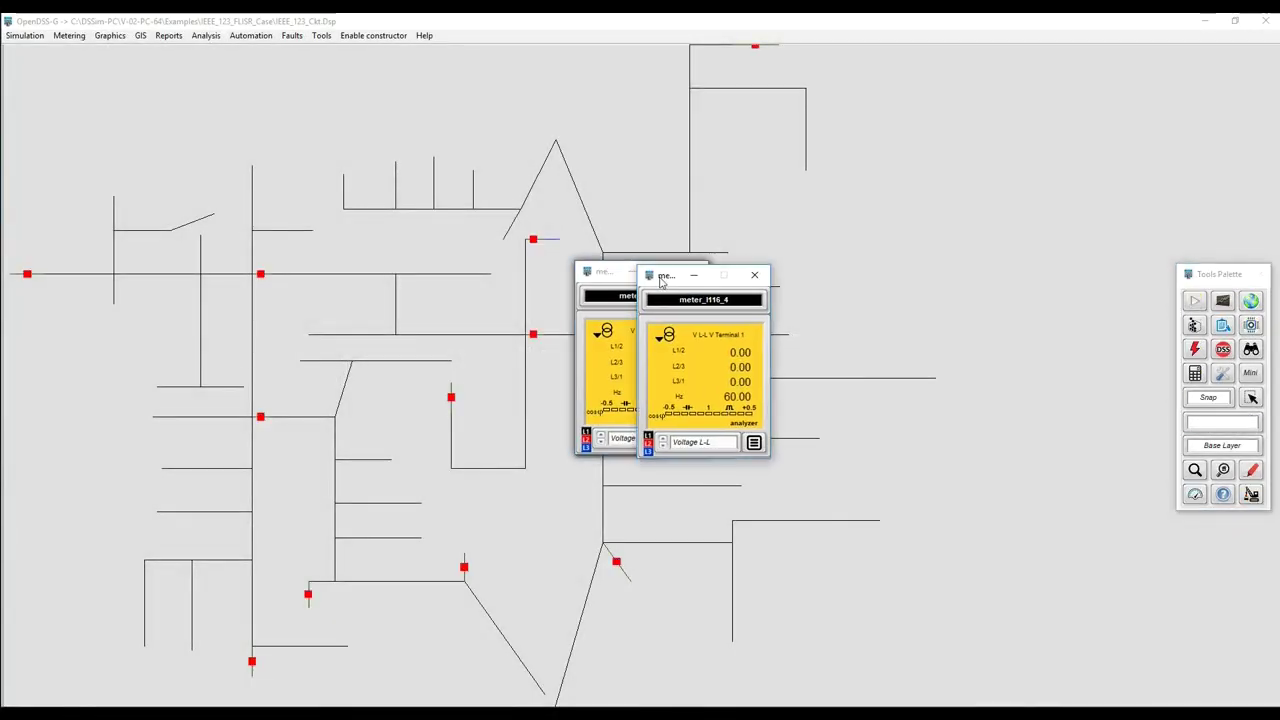
left_click_drag(593, 276, 37, 29)
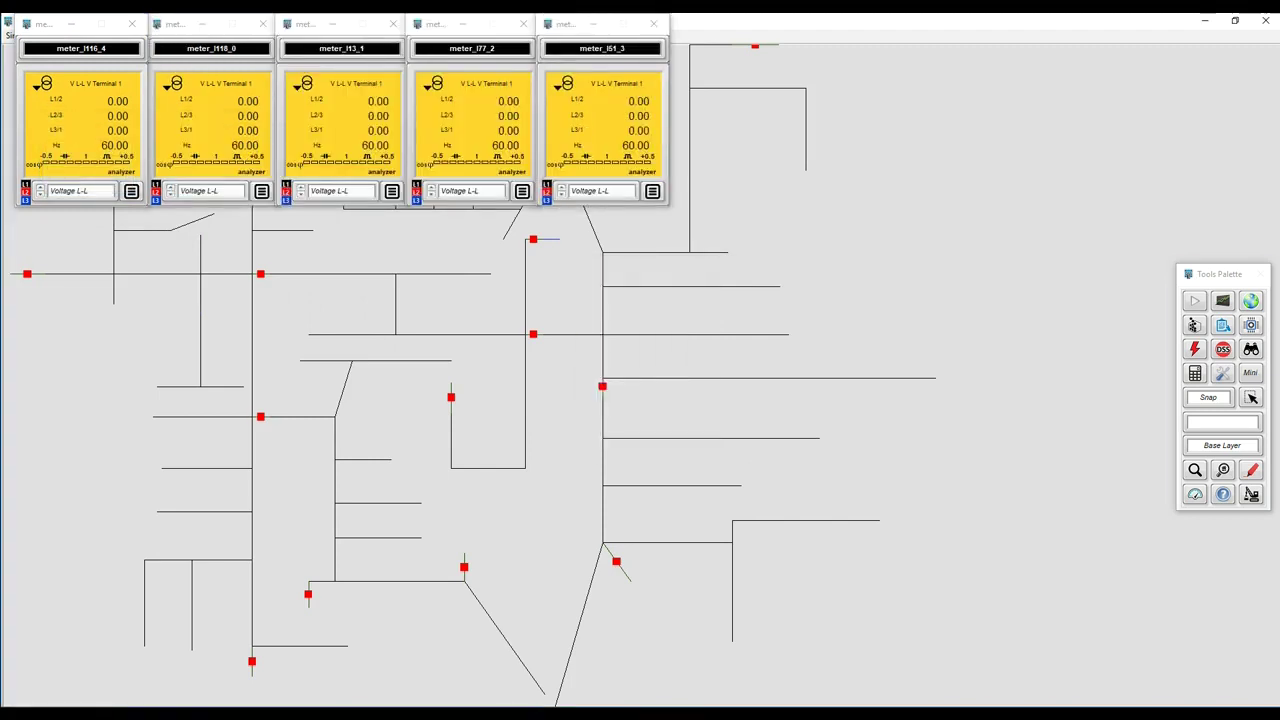
Display the monitor locations on the circuit, and hide the meter windows and the monitor markers.
left_click(1195, 494)
left_click(1124, 454)
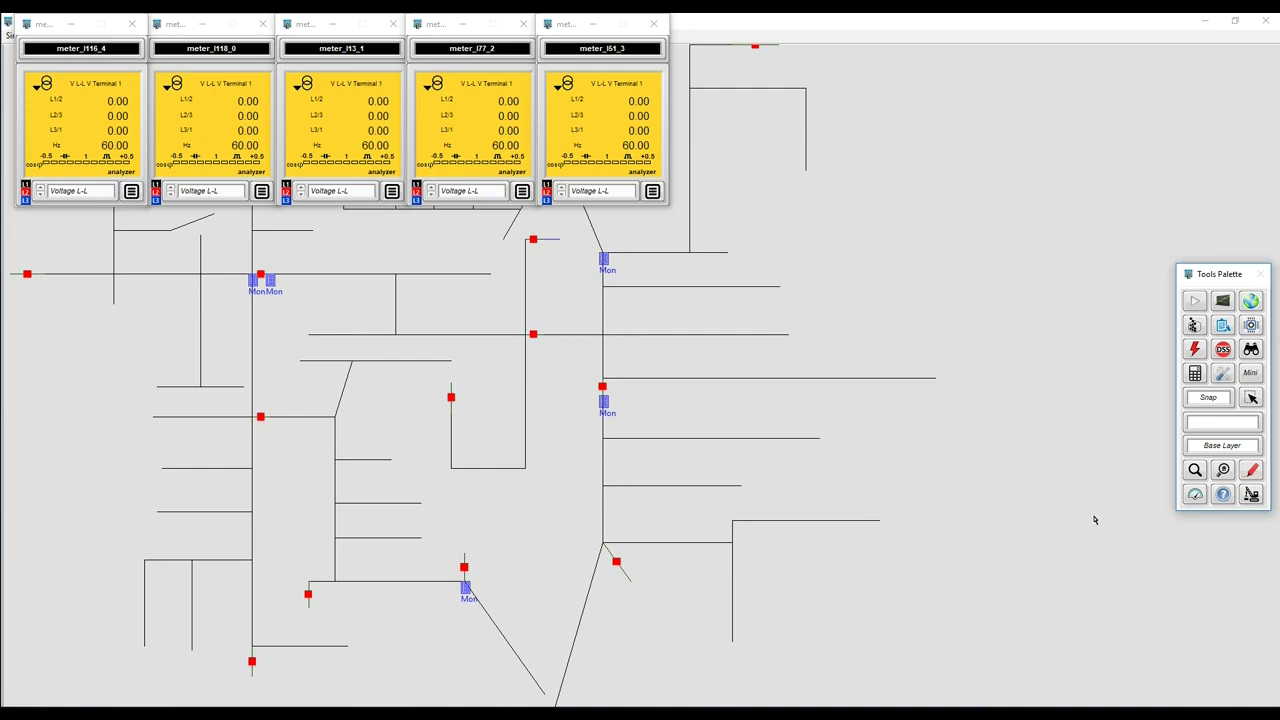
right_click(982, 313)
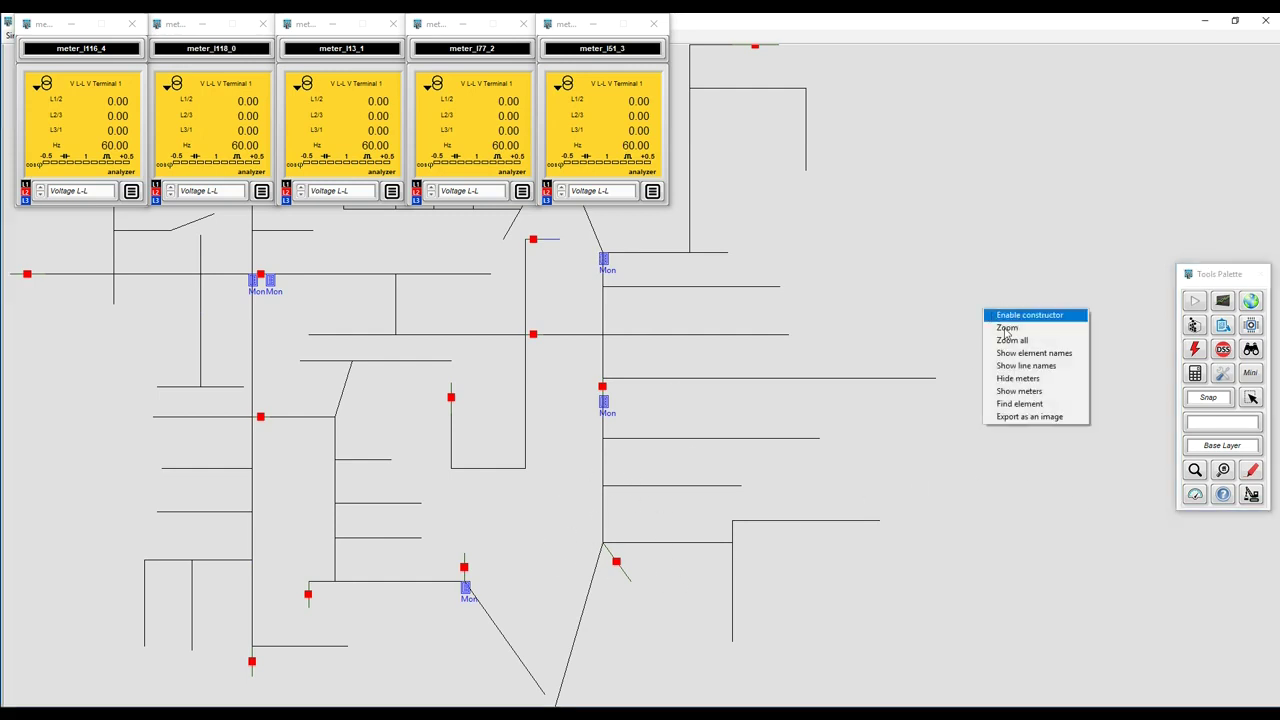
left_click(1021, 388)
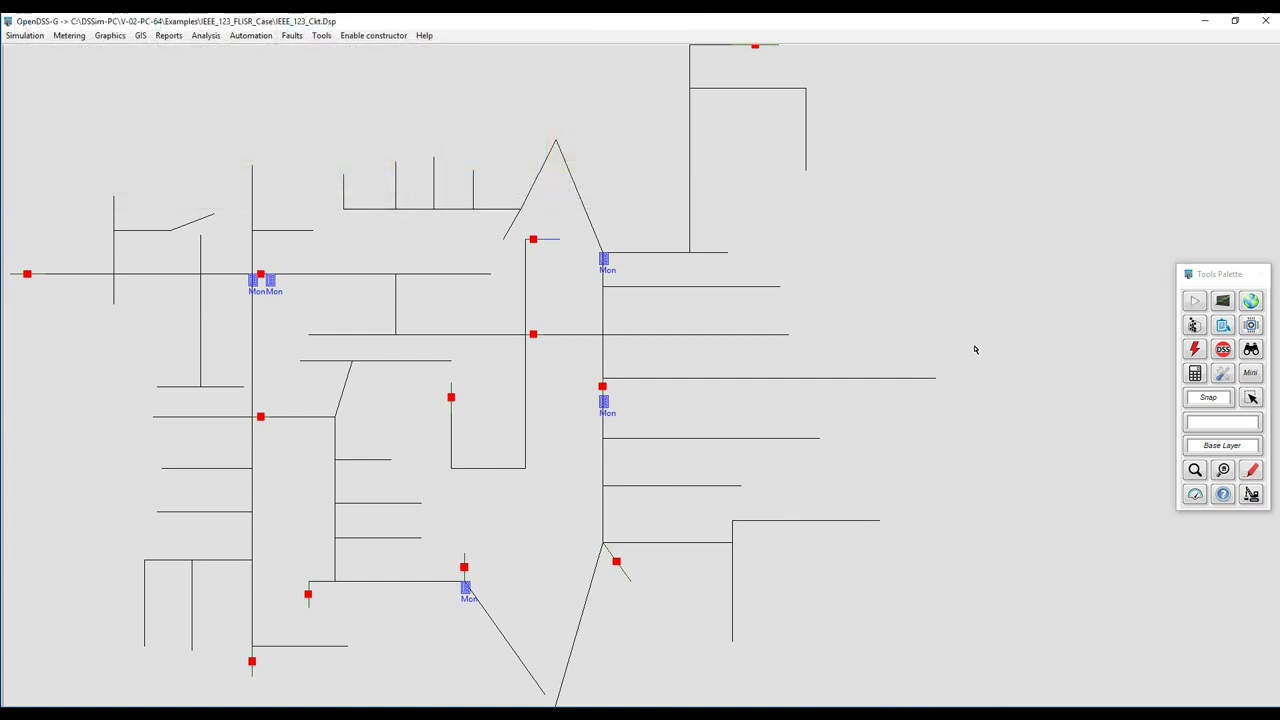
left_click(1195, 494)
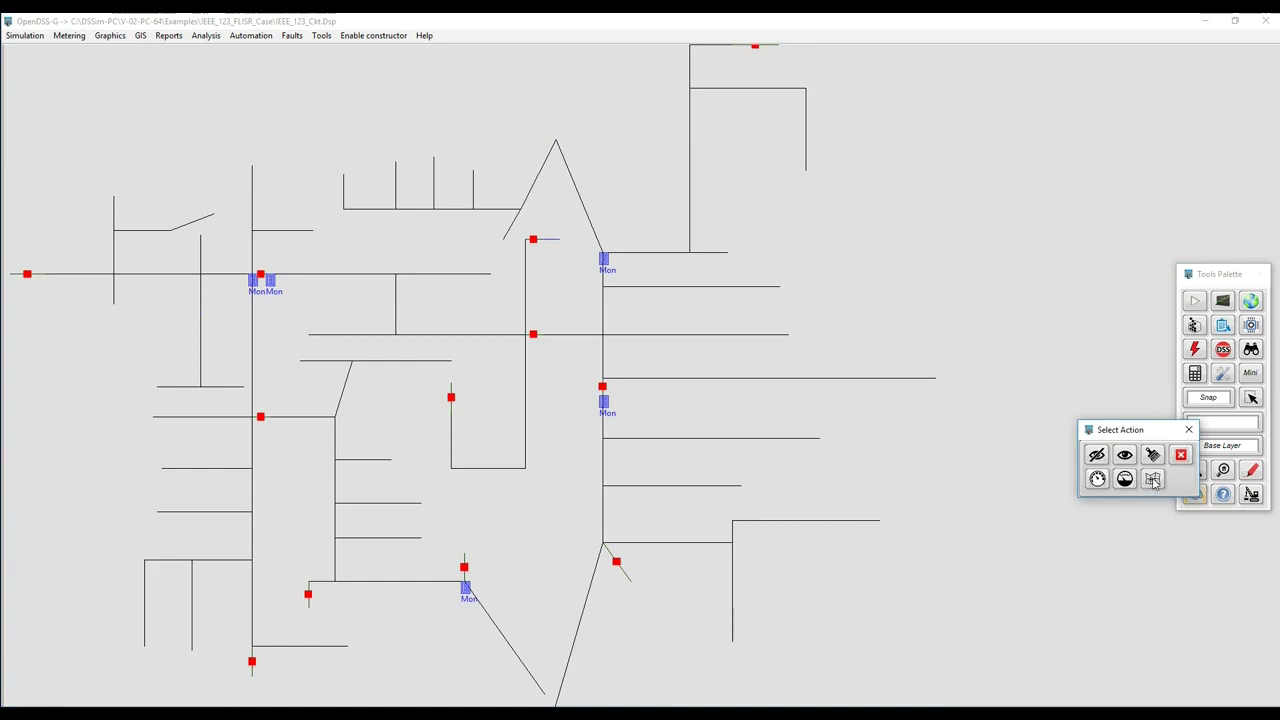
left_click(1152, 479)
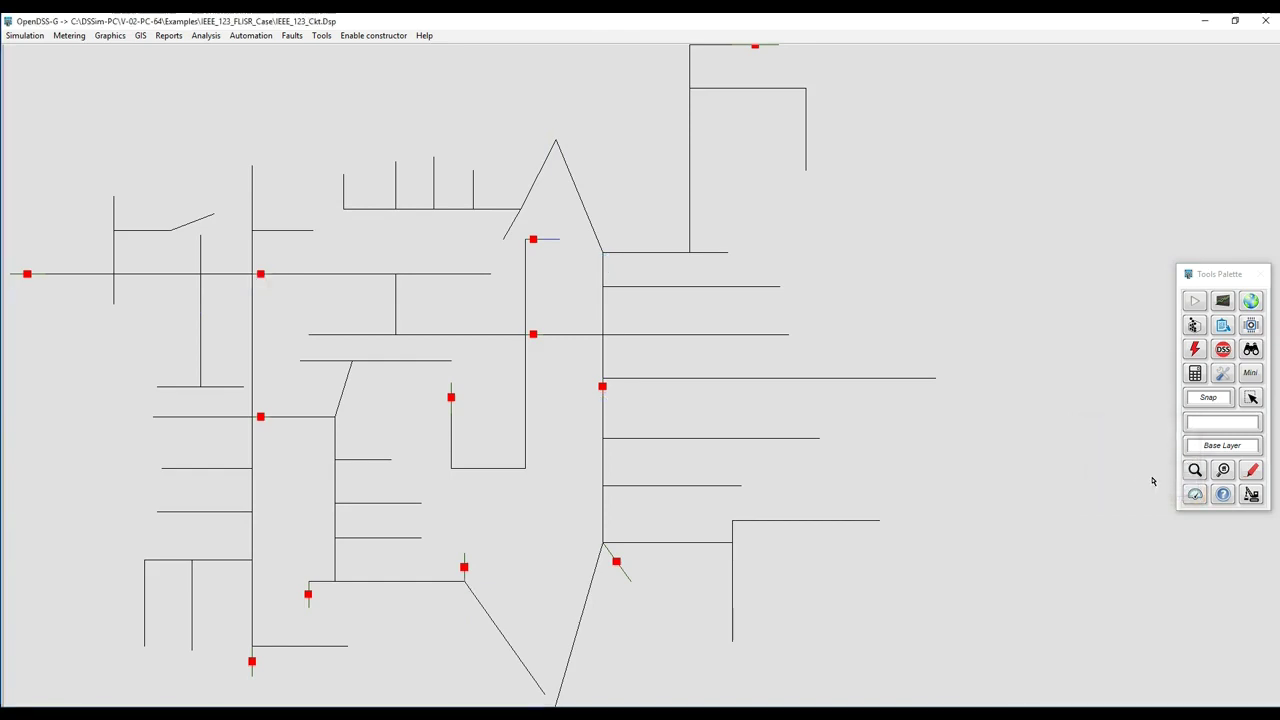
Configure the simulation mode as Time with a step size of 1 second.
left_click(1251, 326)
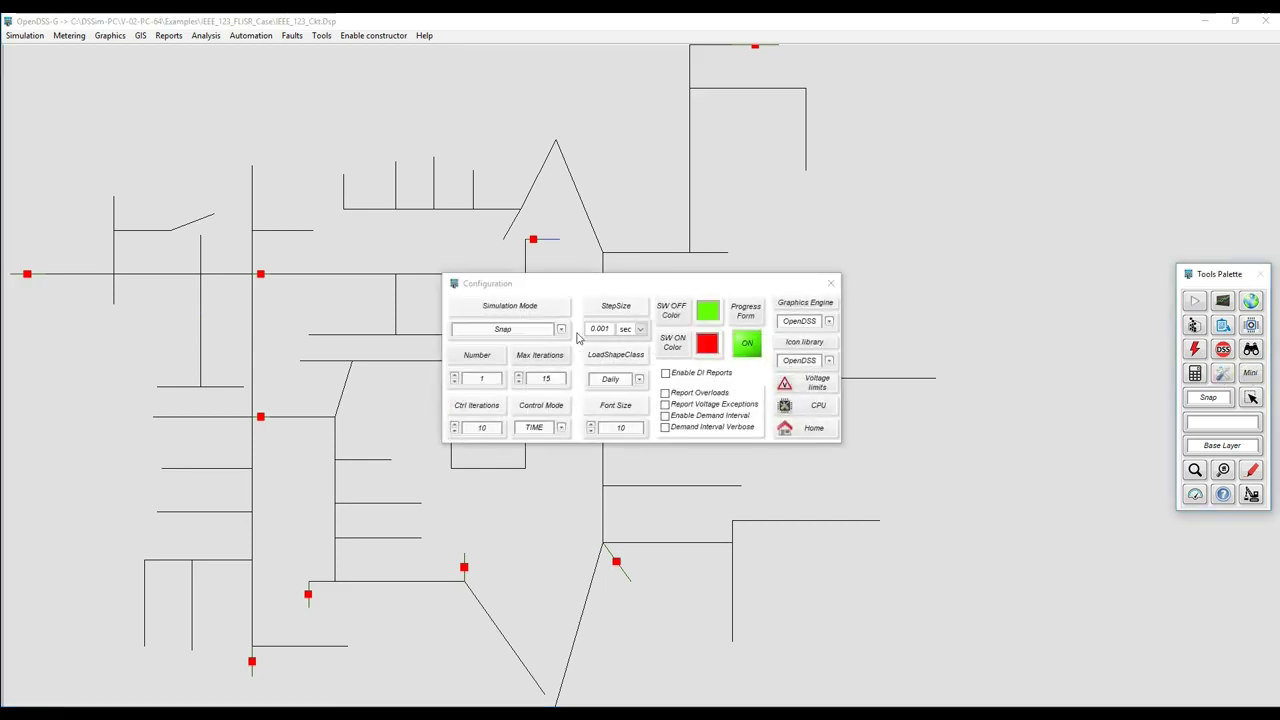
left_click_drag(537, 329, 463, 328)
type("Time")
key("Return")
left_click(640, 329)
left_click(637, 342)
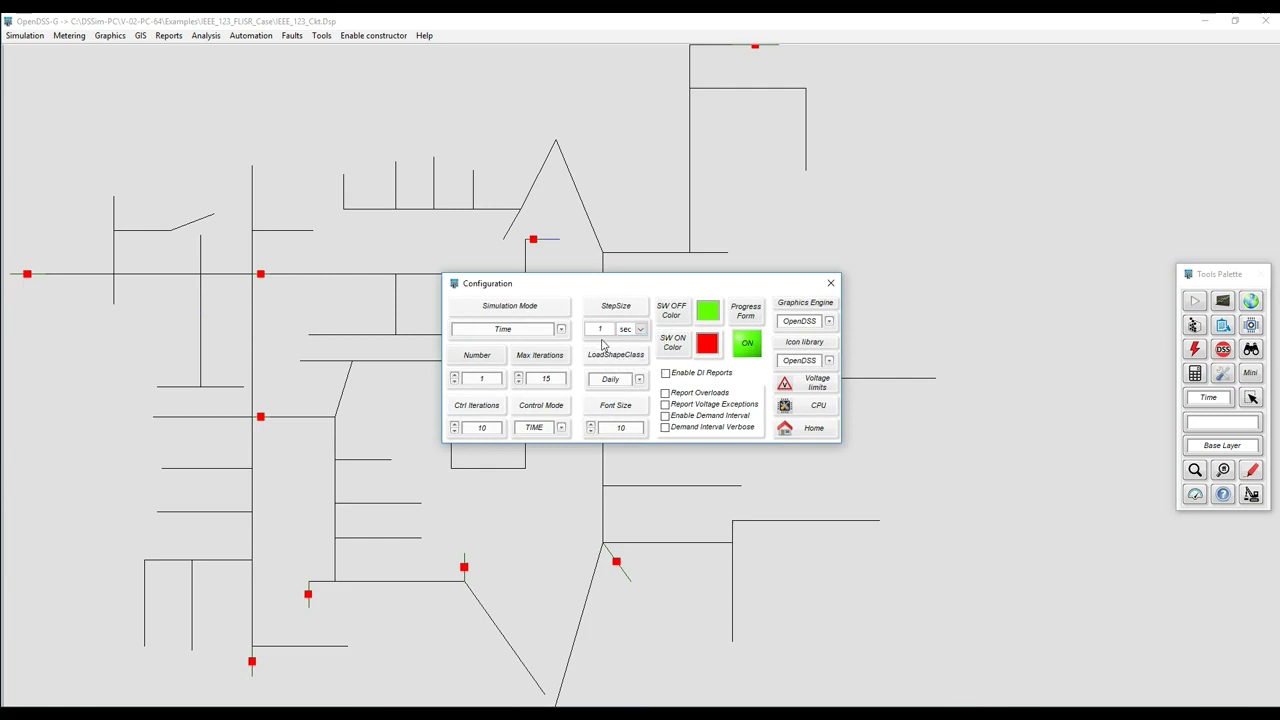
Set the maximum iterations to 150 and the control iterations to 100, and close the configuration.
left_click(558, 380)
type("0")
left_click(496, 428)
type("0")
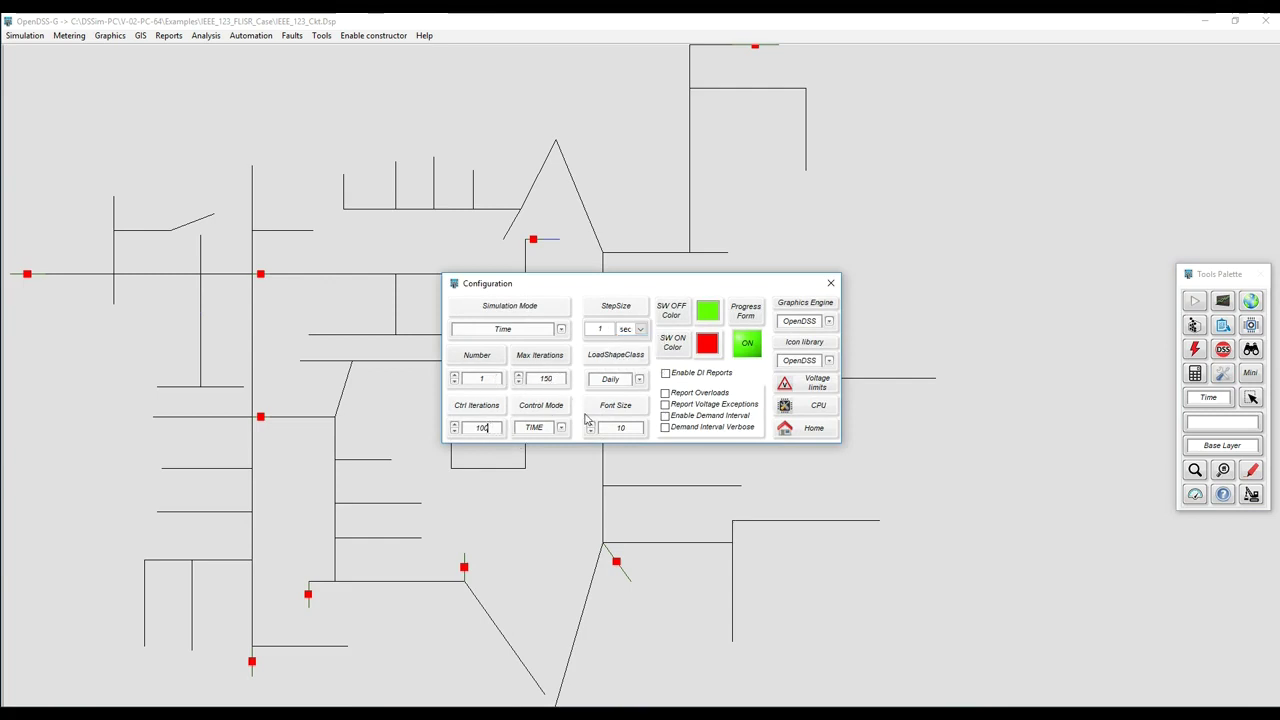
left_click(808, 433)
Open the Automated FLISR Test, place its panel clear of the circuit, and load the configuration file FLISR_Cfg_New.csv.
left_click(1255, 329)
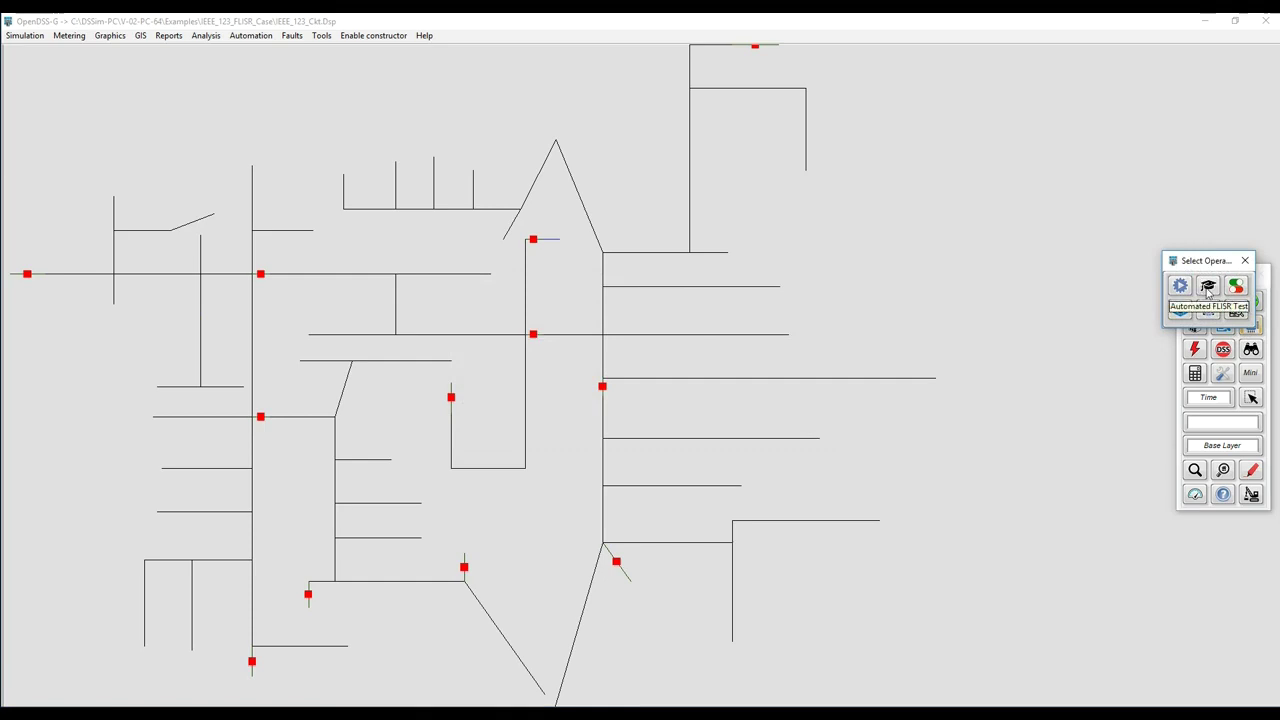
left_click(1208, 288)
left_click_drag(606, 250, 991, 88)
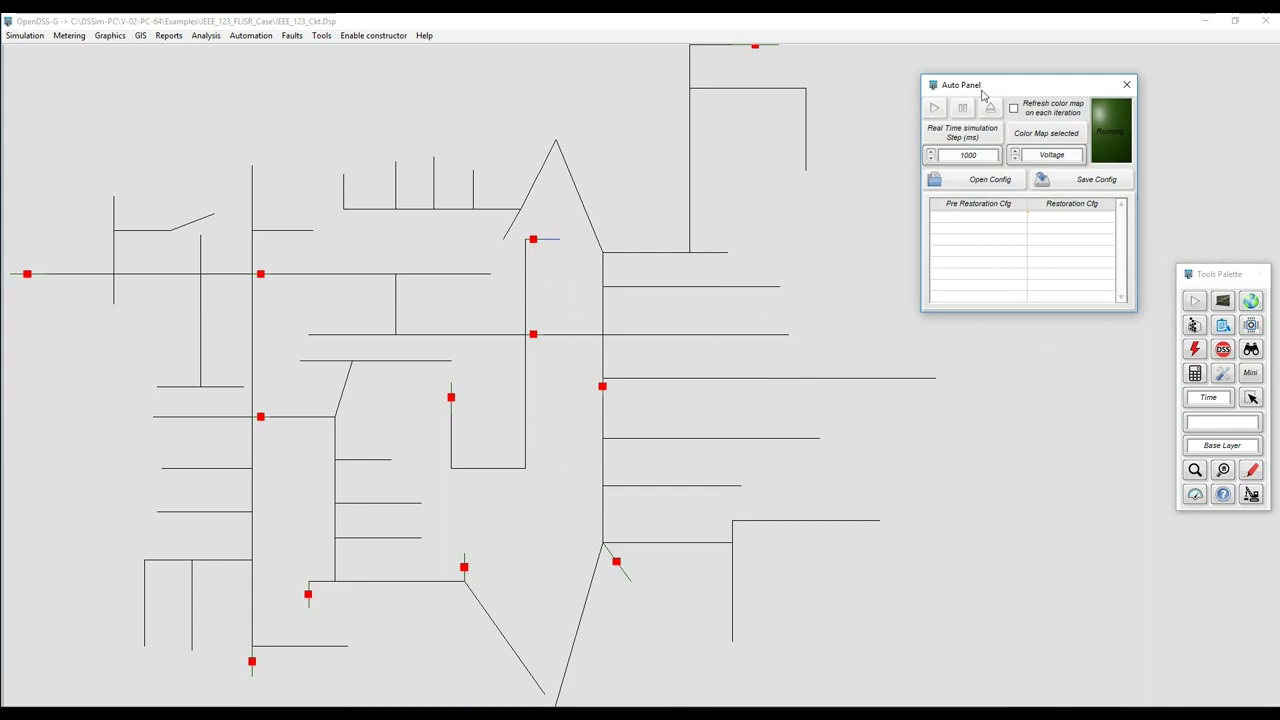
left_click(960, 181)
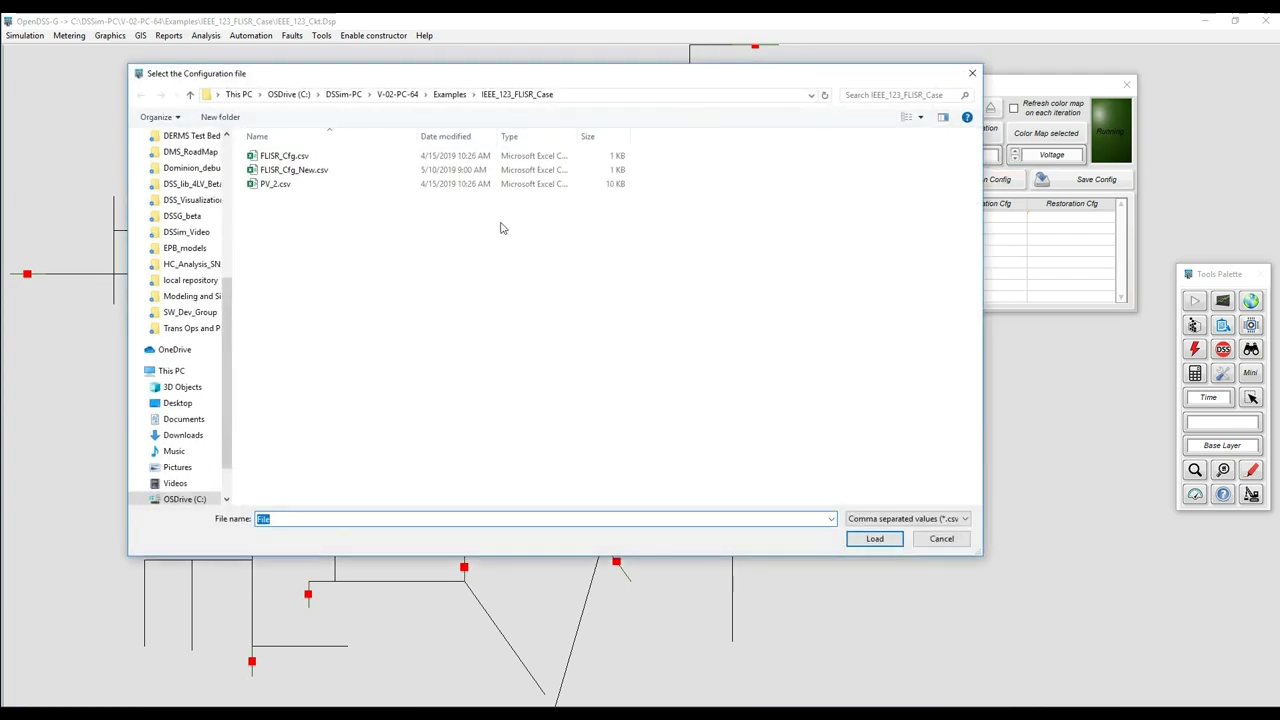
left_click(312, 171)
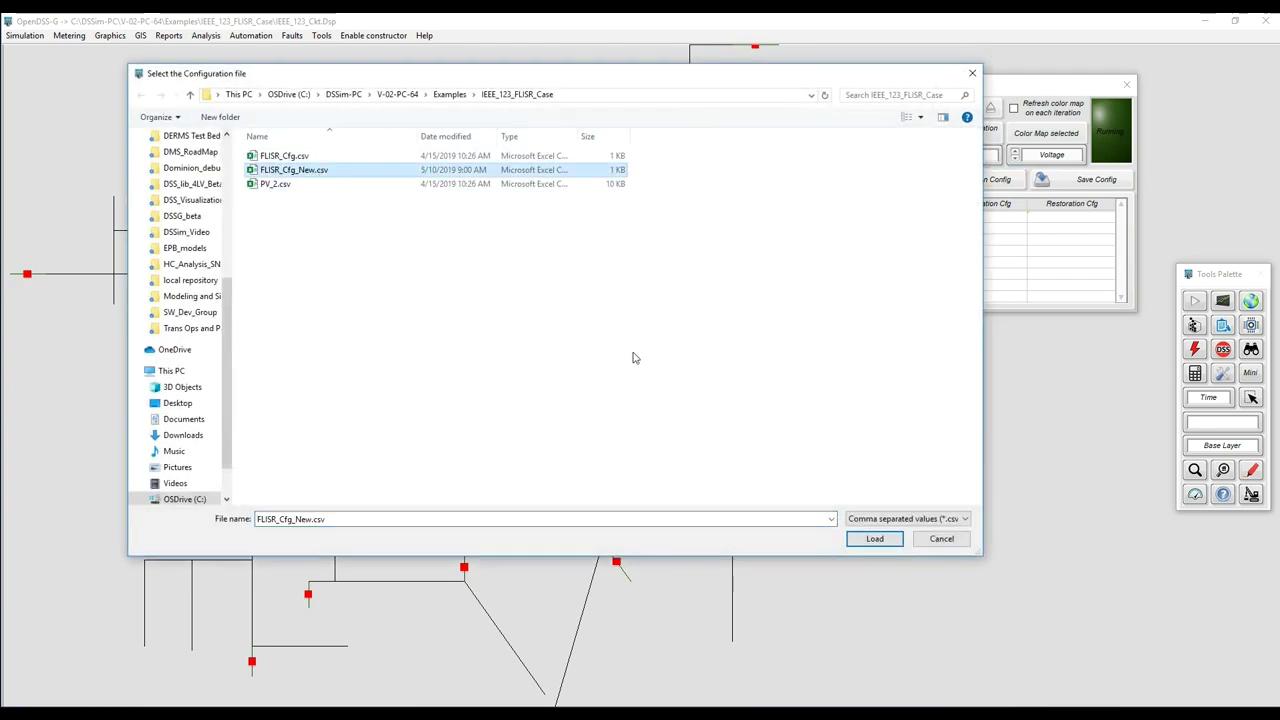
left_click(872, 539)
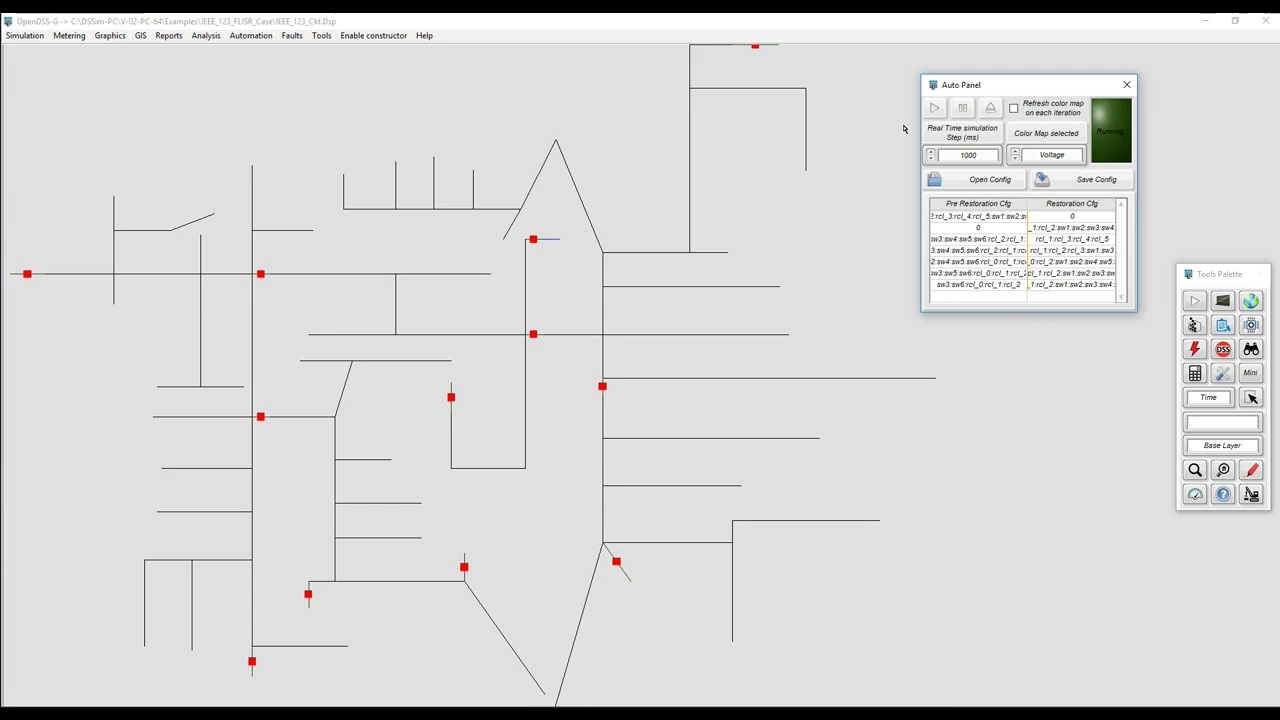
Open FLISR_Cfg_New.csv in Excel from the configuration file browser and fit columns A and B to their contents.
mouse_move(873, 138)
left_mouse_down()
mouse_move(871, 157)
mouse_move(875, 141)
left_mouse_up()
left_click(957, 180)
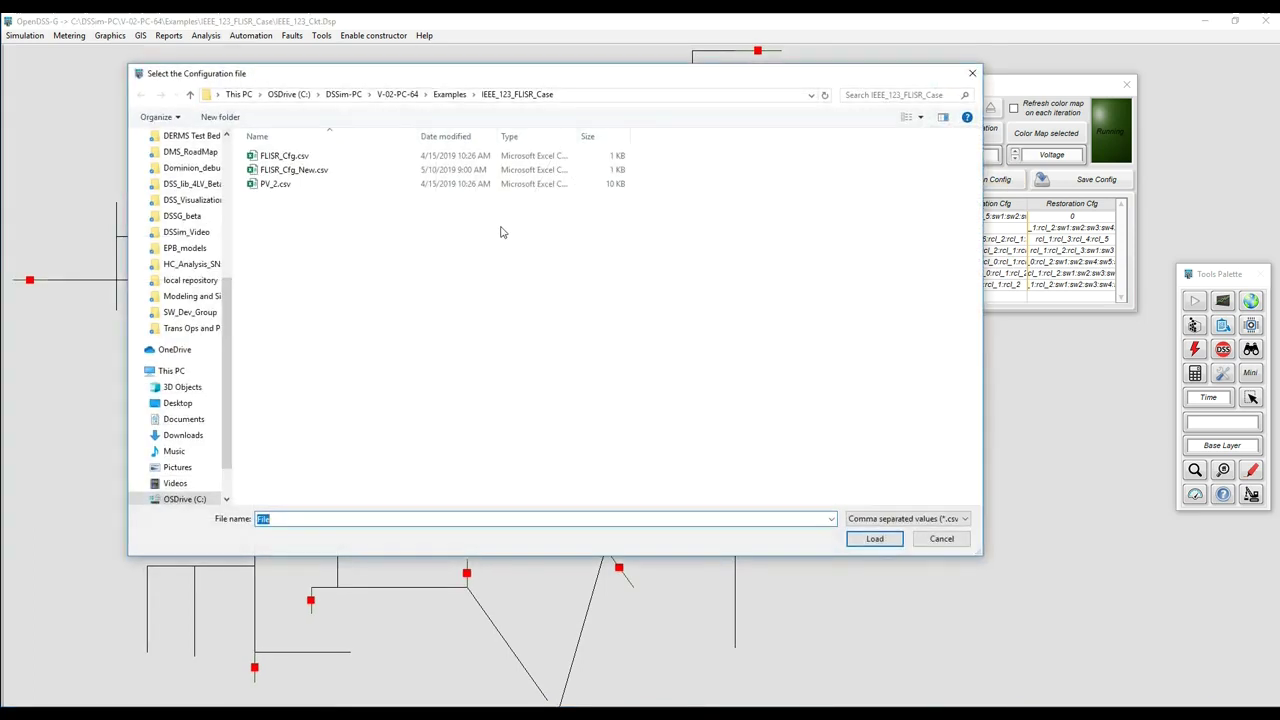
left_click(305, 170)
right_click(305, 171)
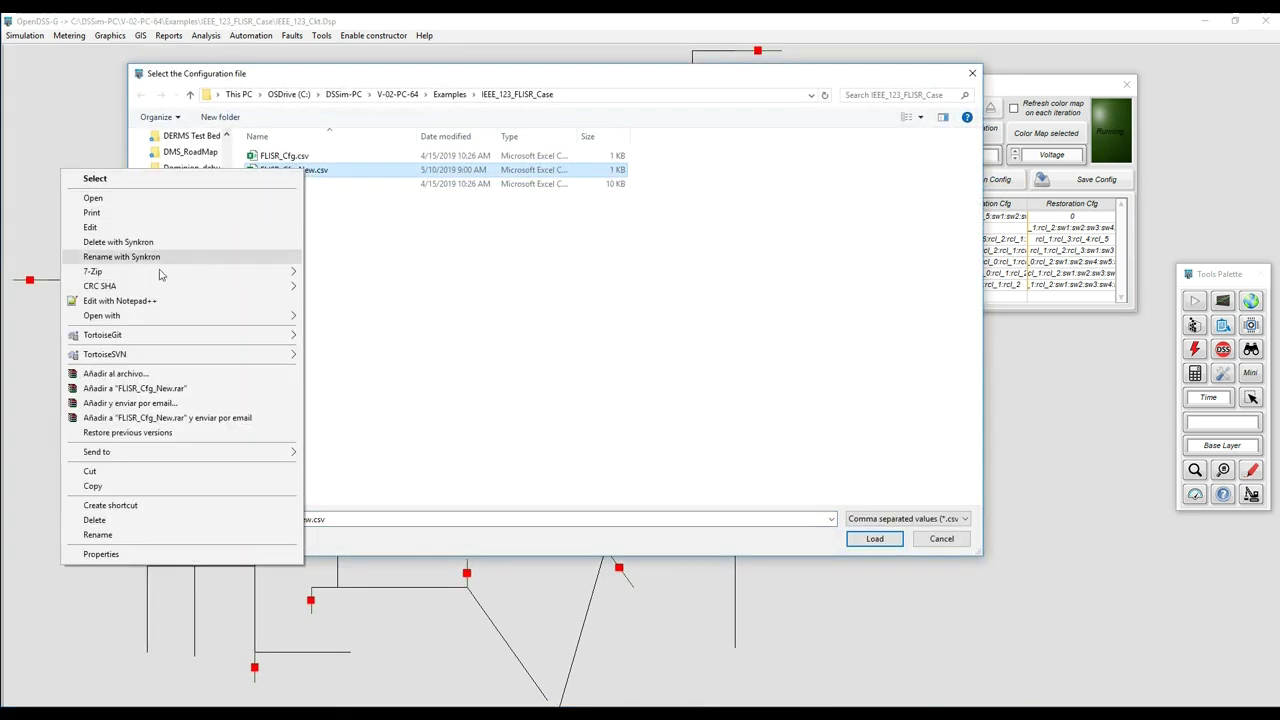
left_click(137, 200)
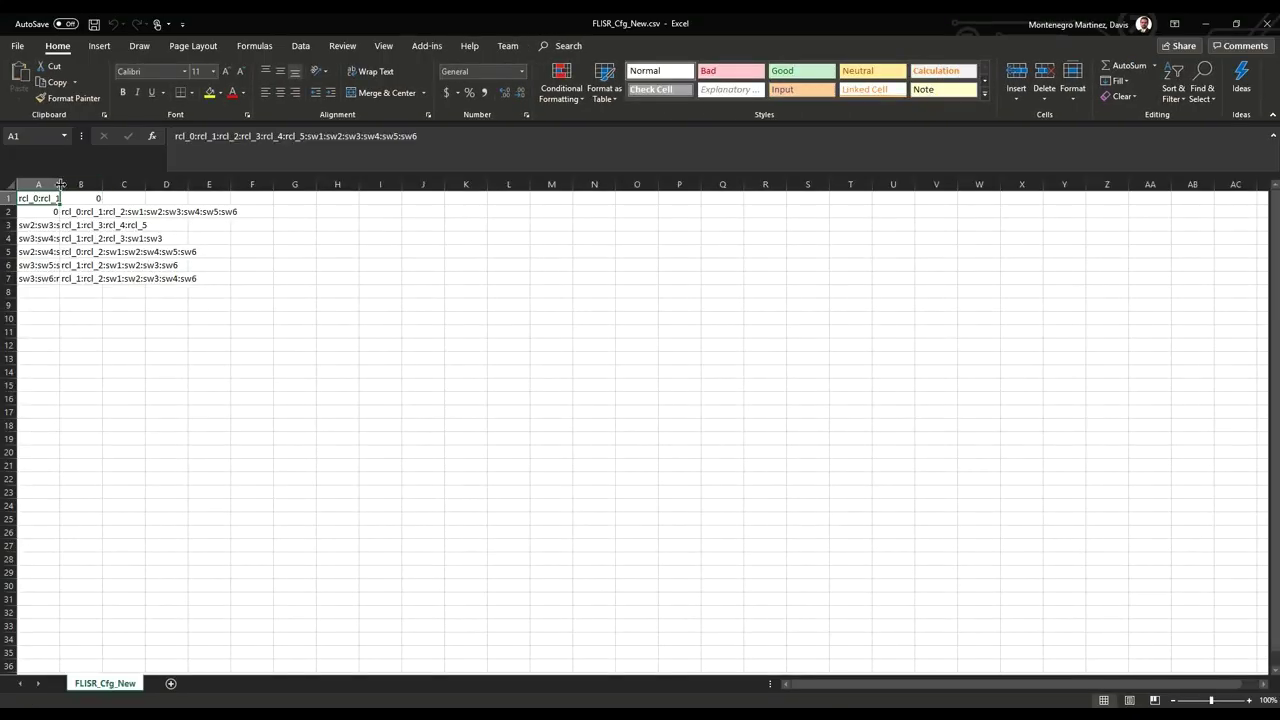
double_click(60, 192)
double_click(316, 185)
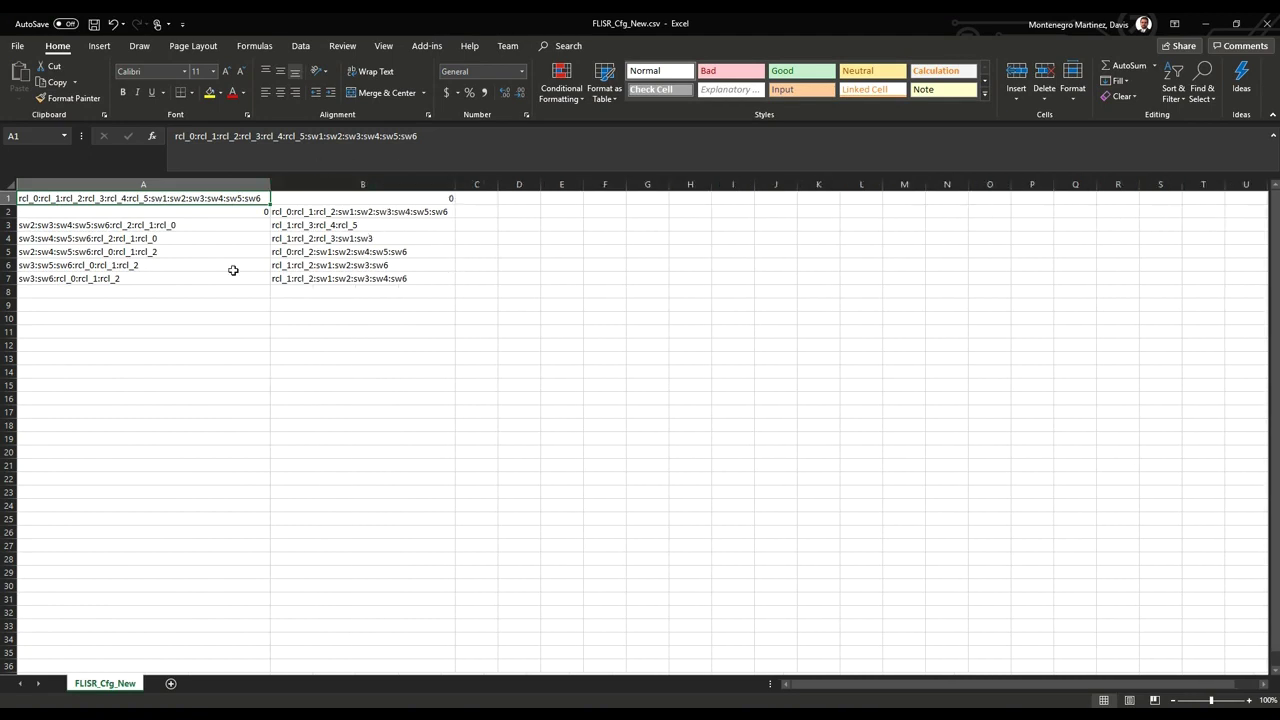
Examine the pre-restoration and restoration switch configurations in rows 3 and 7 of the FLISR file.
left_click(85, 227)
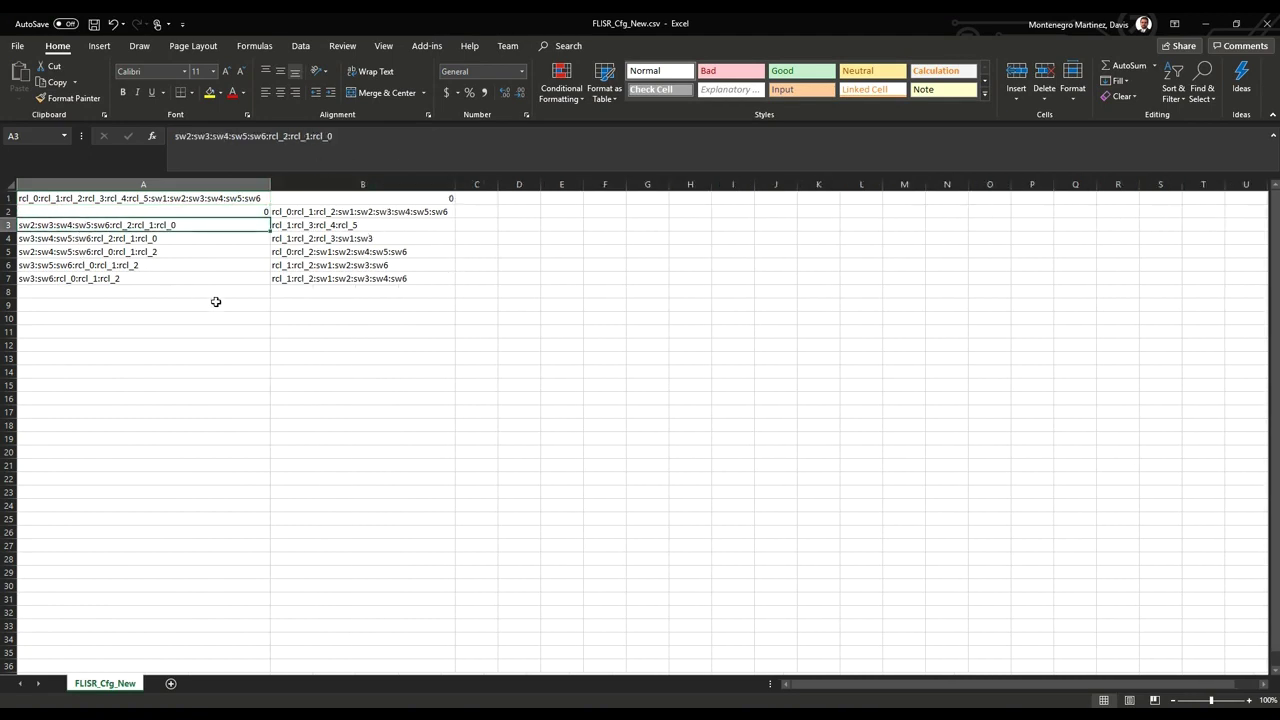
left_click(337, 228)
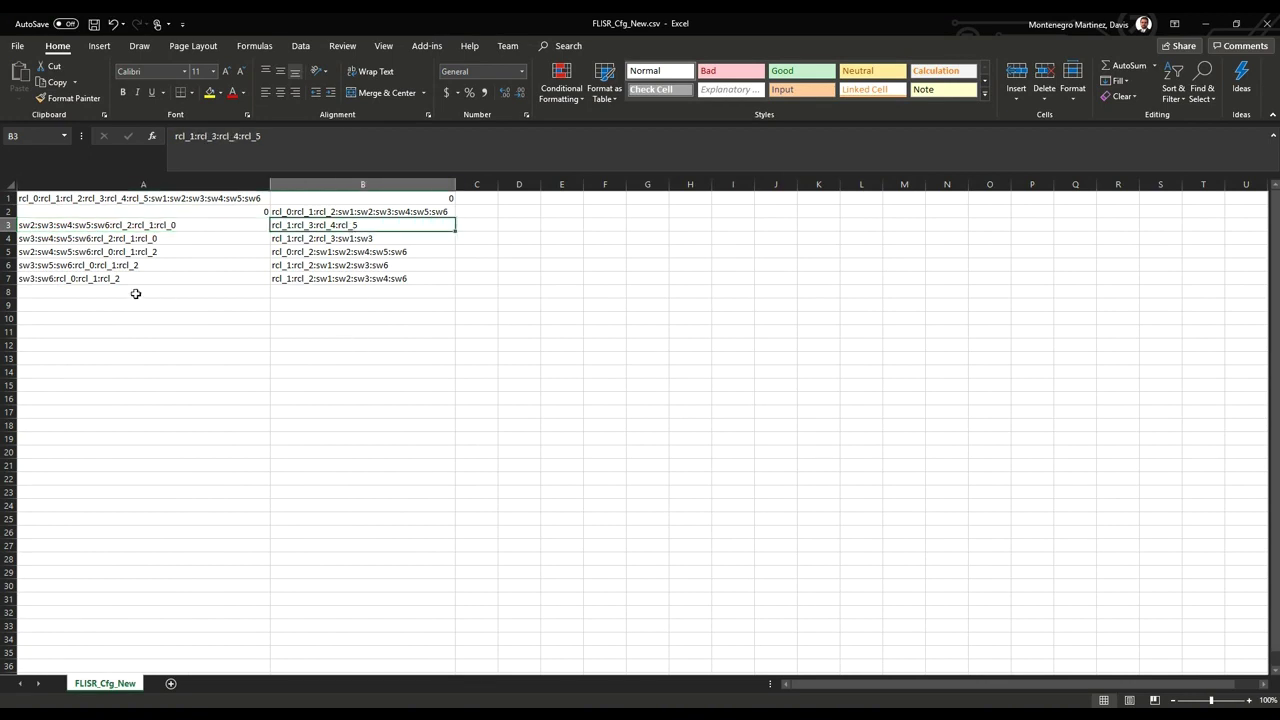
left_click(97, 279)
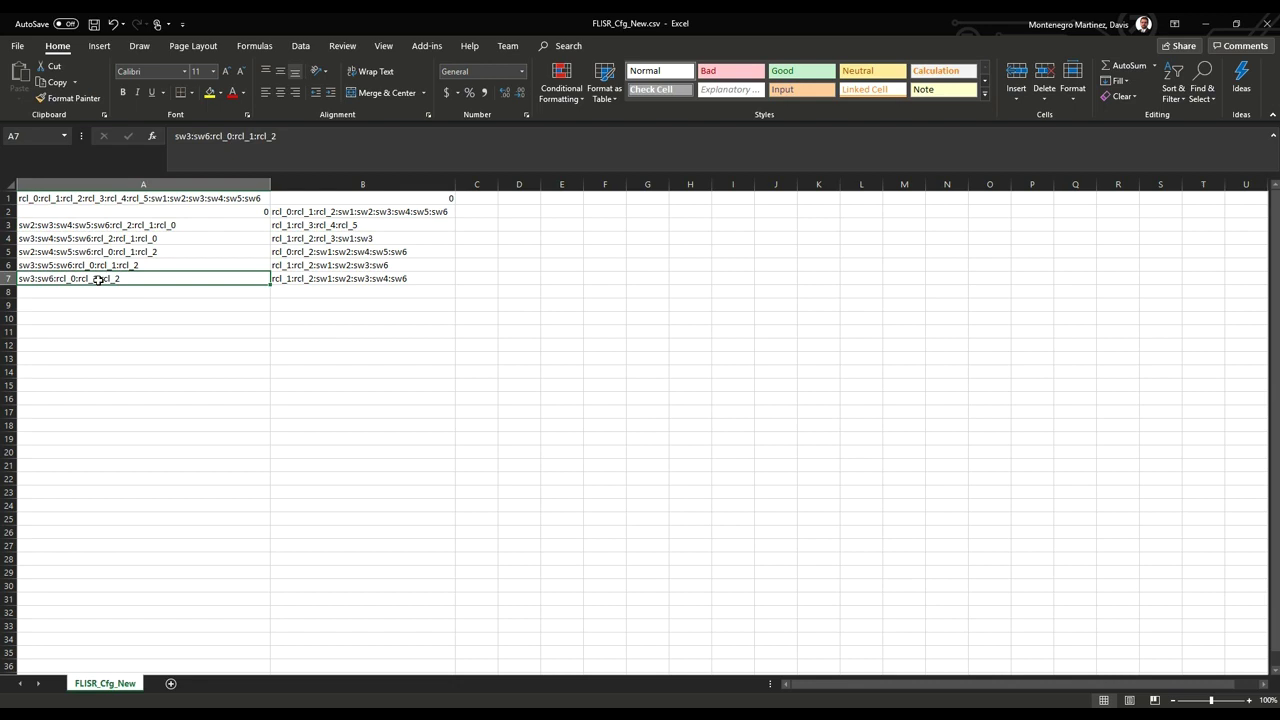
left_click(337, 281)
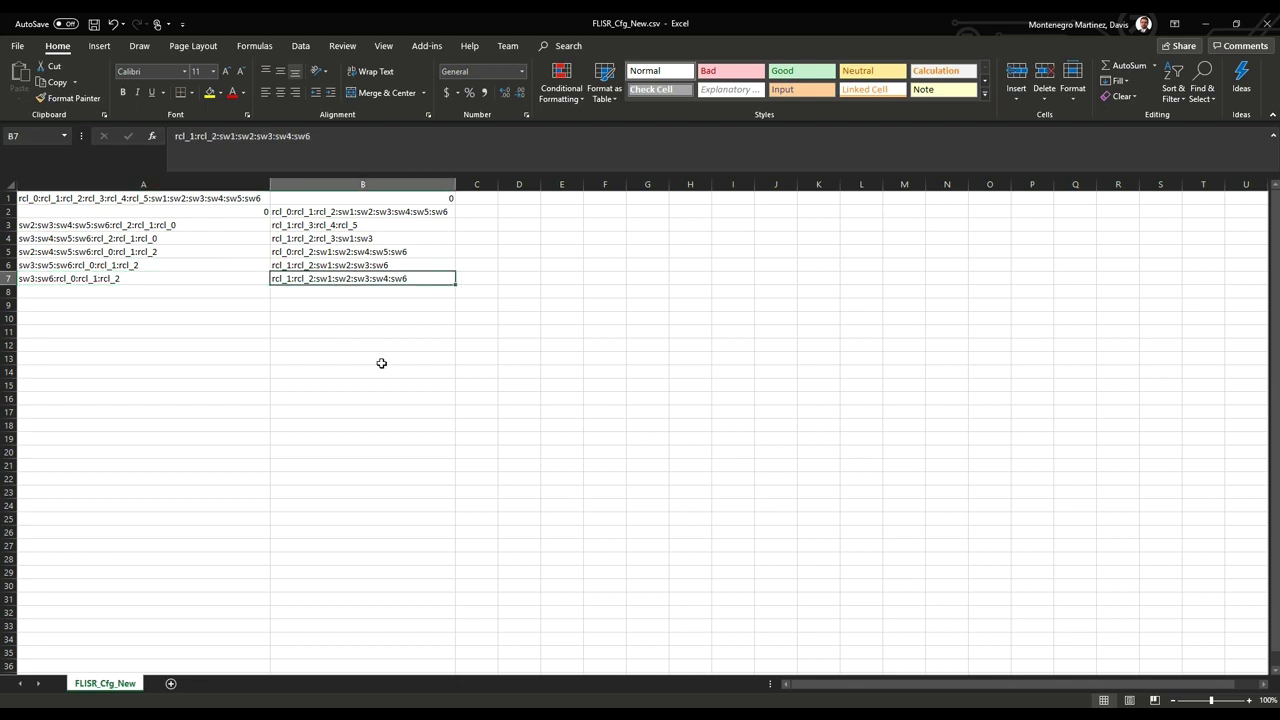
Return from Excel to OpenDSS-G to load FLISR_Cfg_New.csv as the test configuration, and restore the circuit's initial switch states.
left_click(1268, 28)
left_click(644, 384)
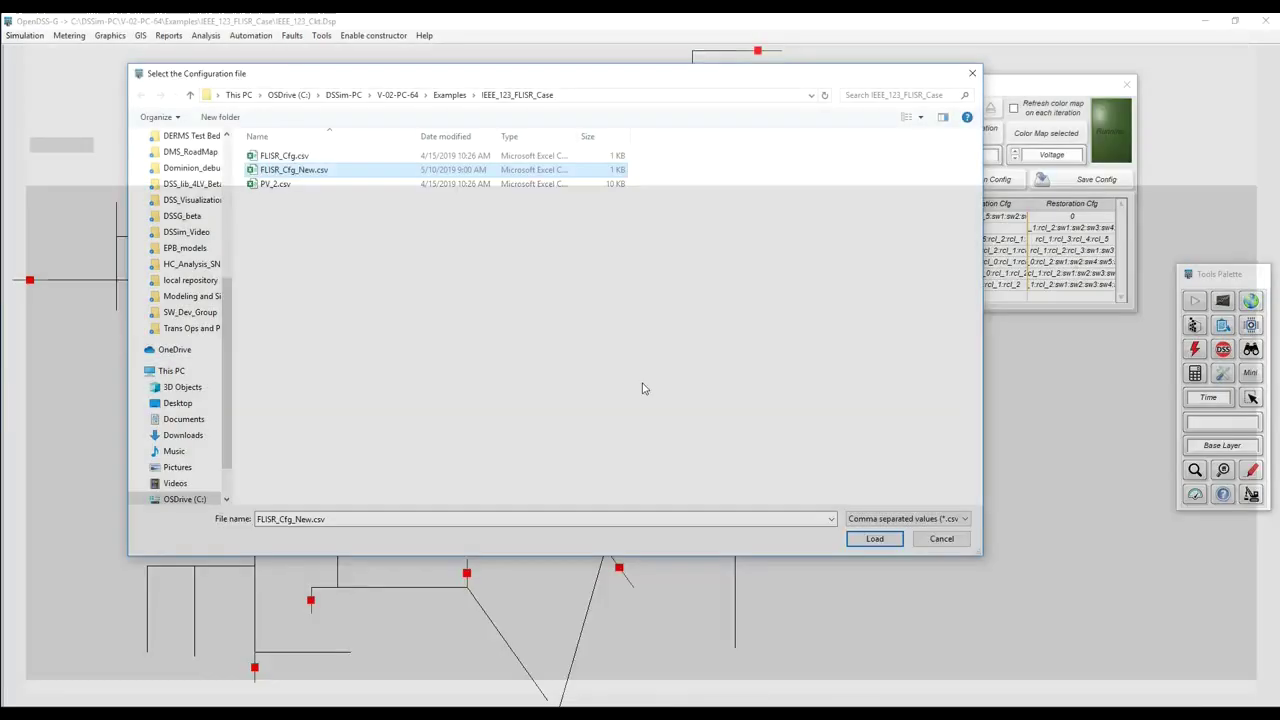
left_click(870, 546)
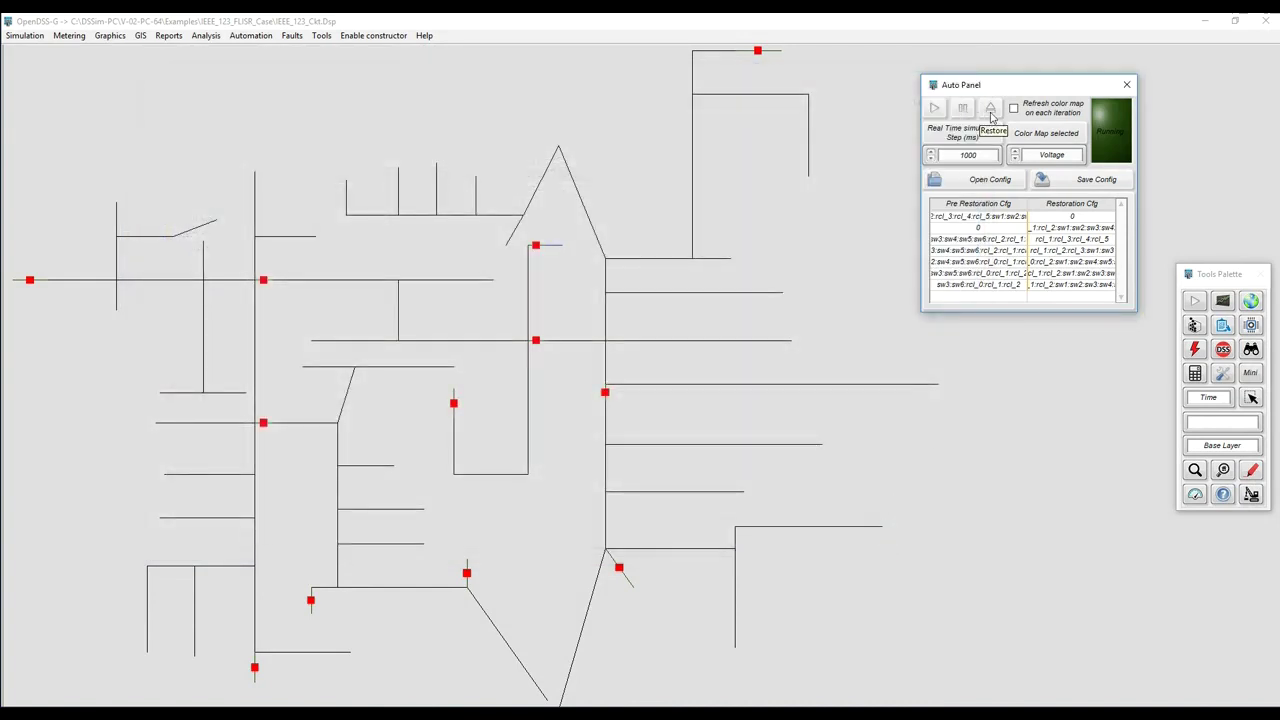
left_click(991, 112)
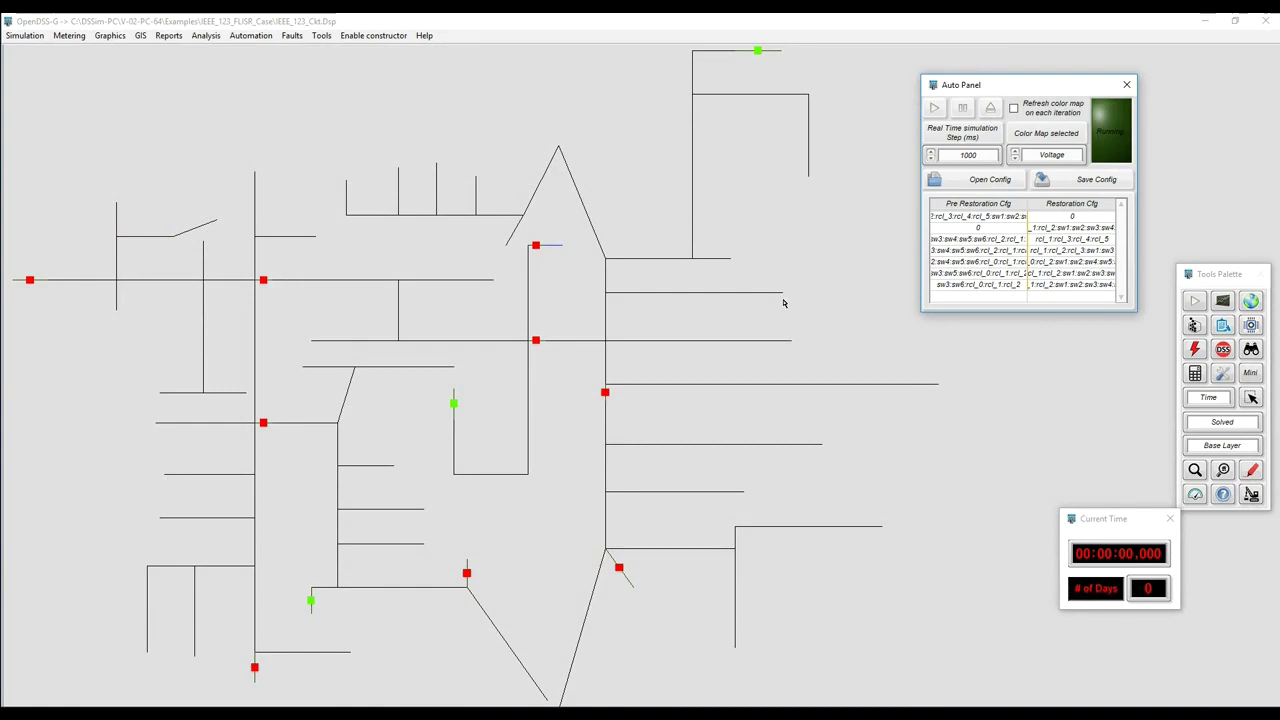
Flag the supply sources in blue, the PV plants in red and the capacitors in magenta on the circuit.
left_click(1251, 490)
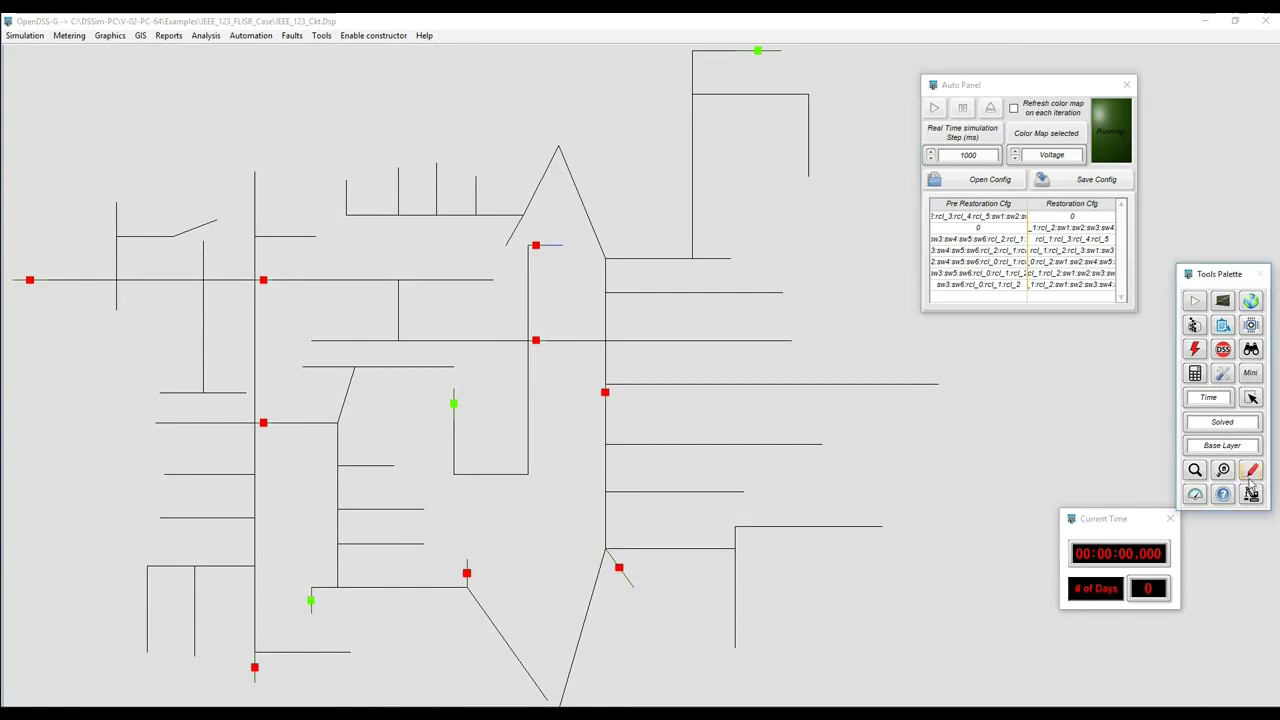
left_click(1152, 455)
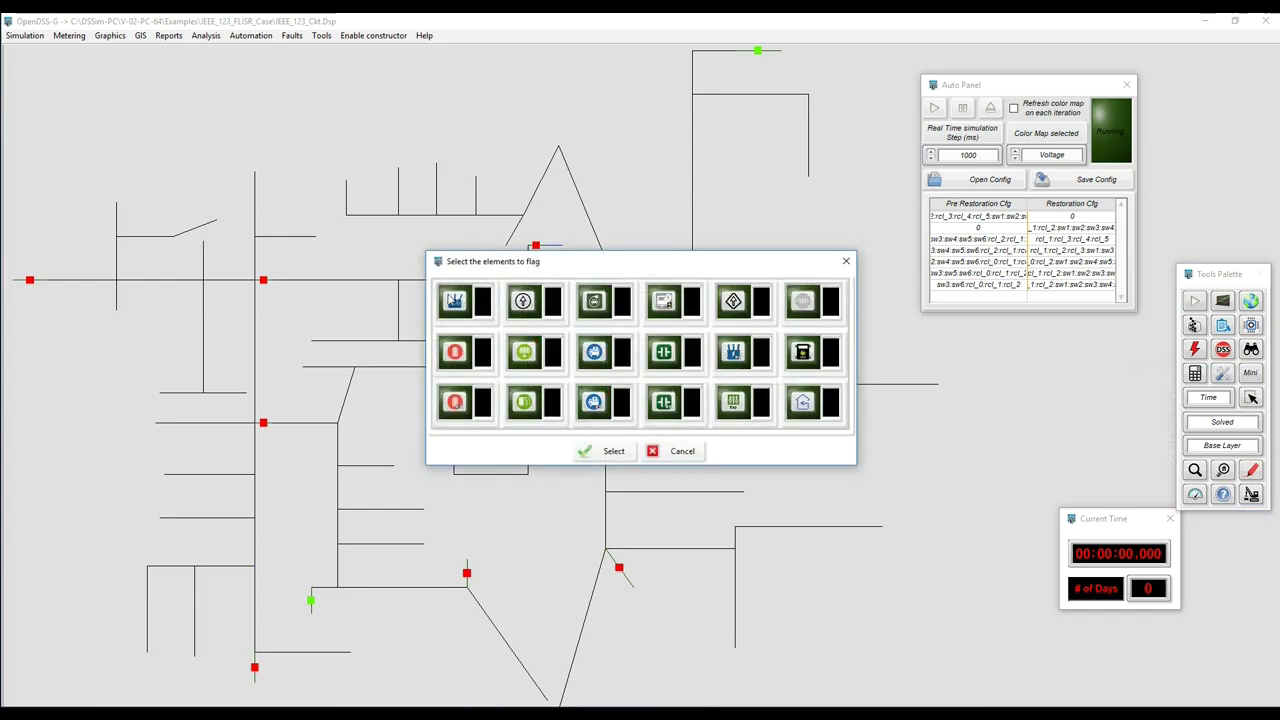
left_click(485, 308)
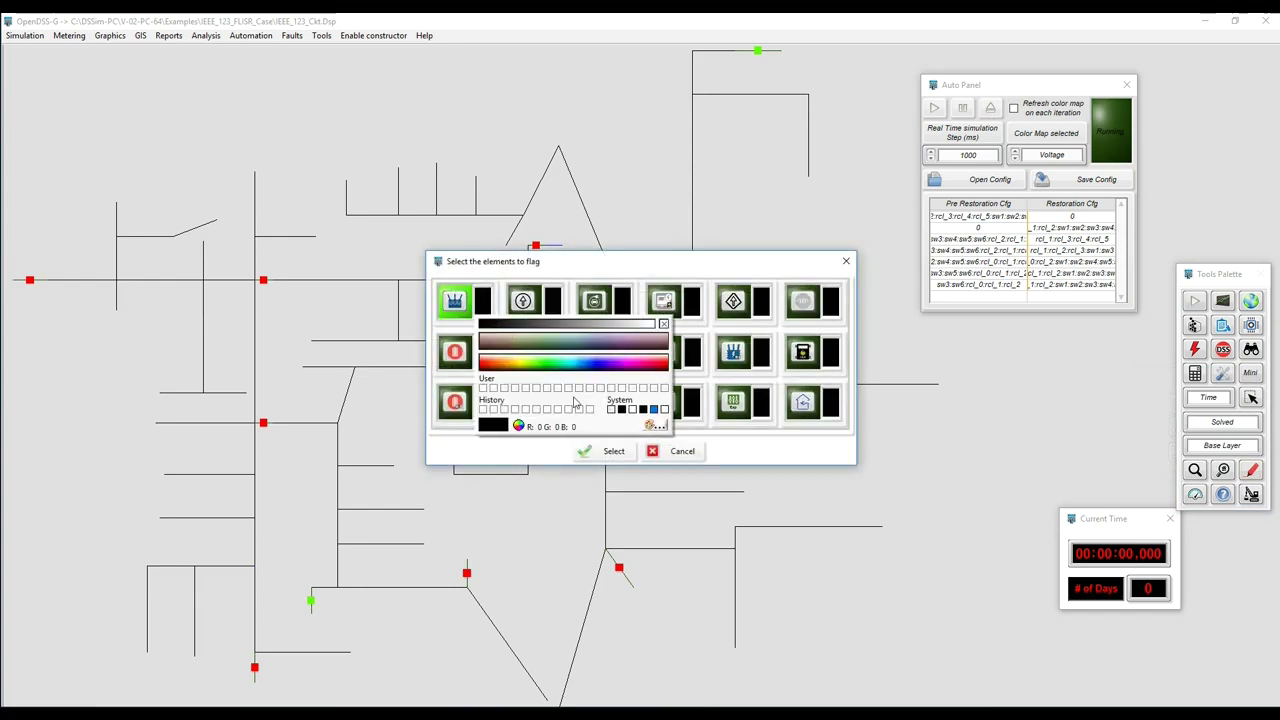
left_click(645, 410)
left_click(553, 355)
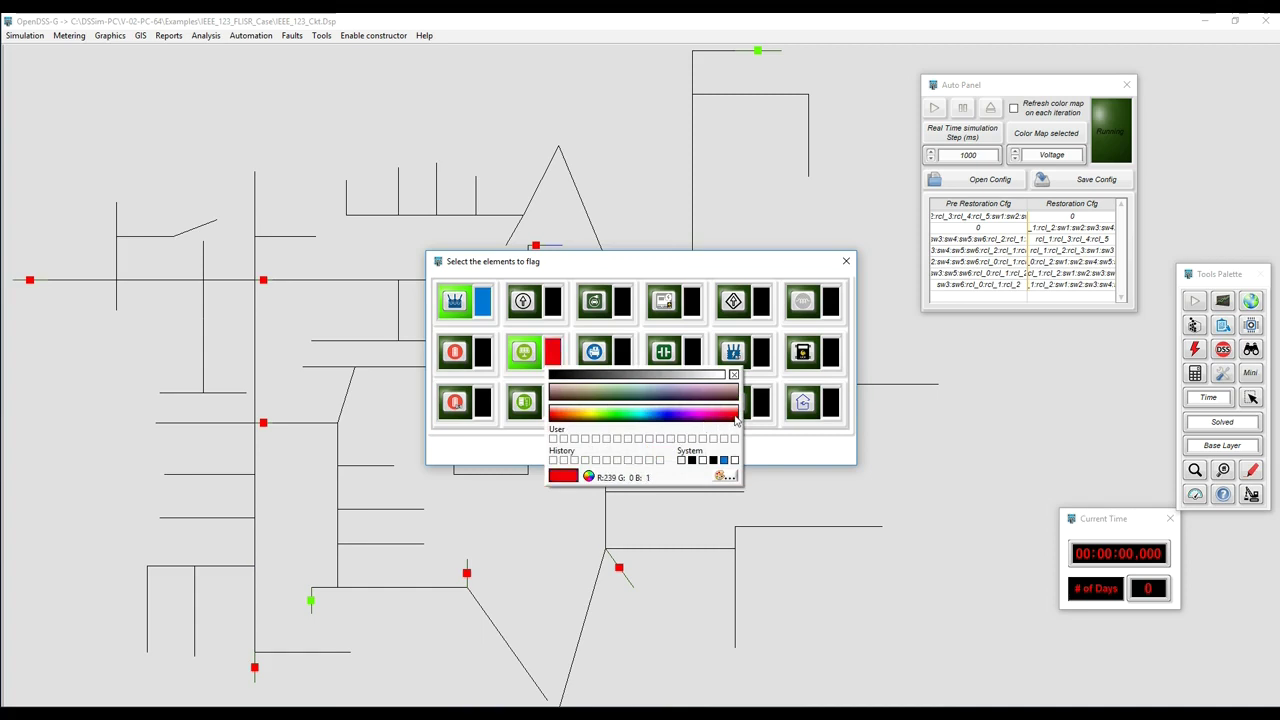
left_click(736, 418)
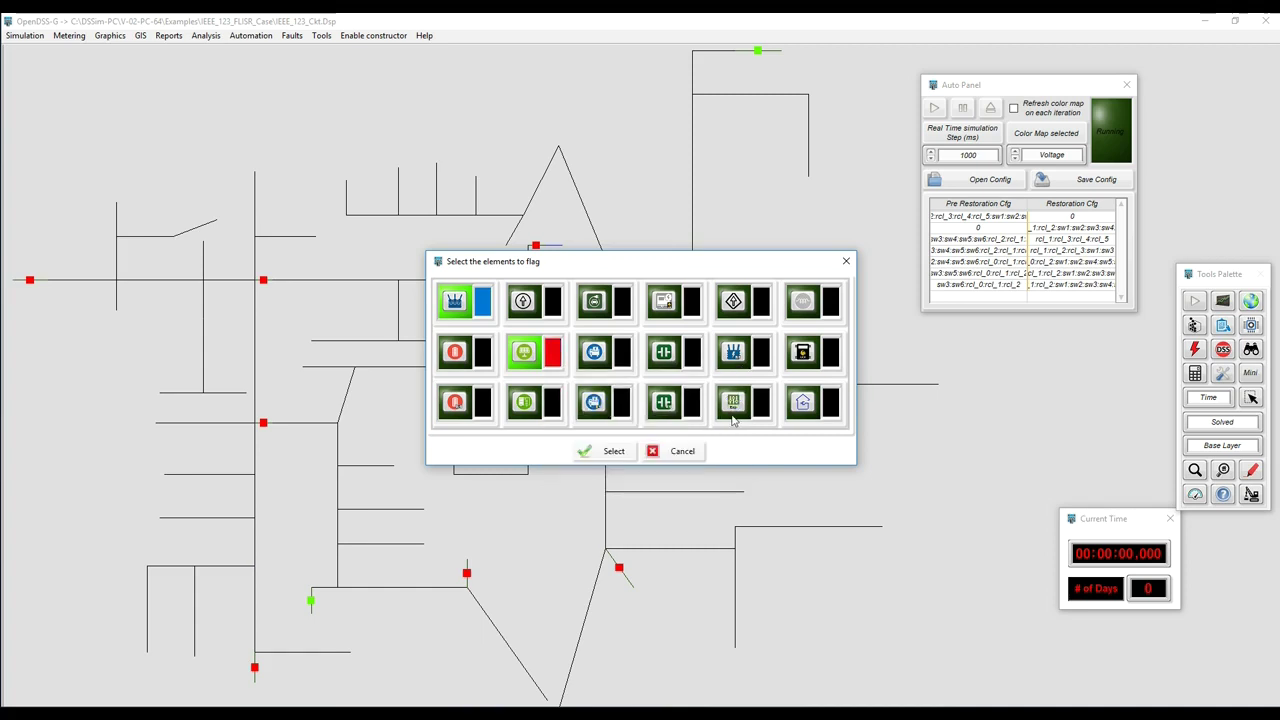
left_click(692, 356)
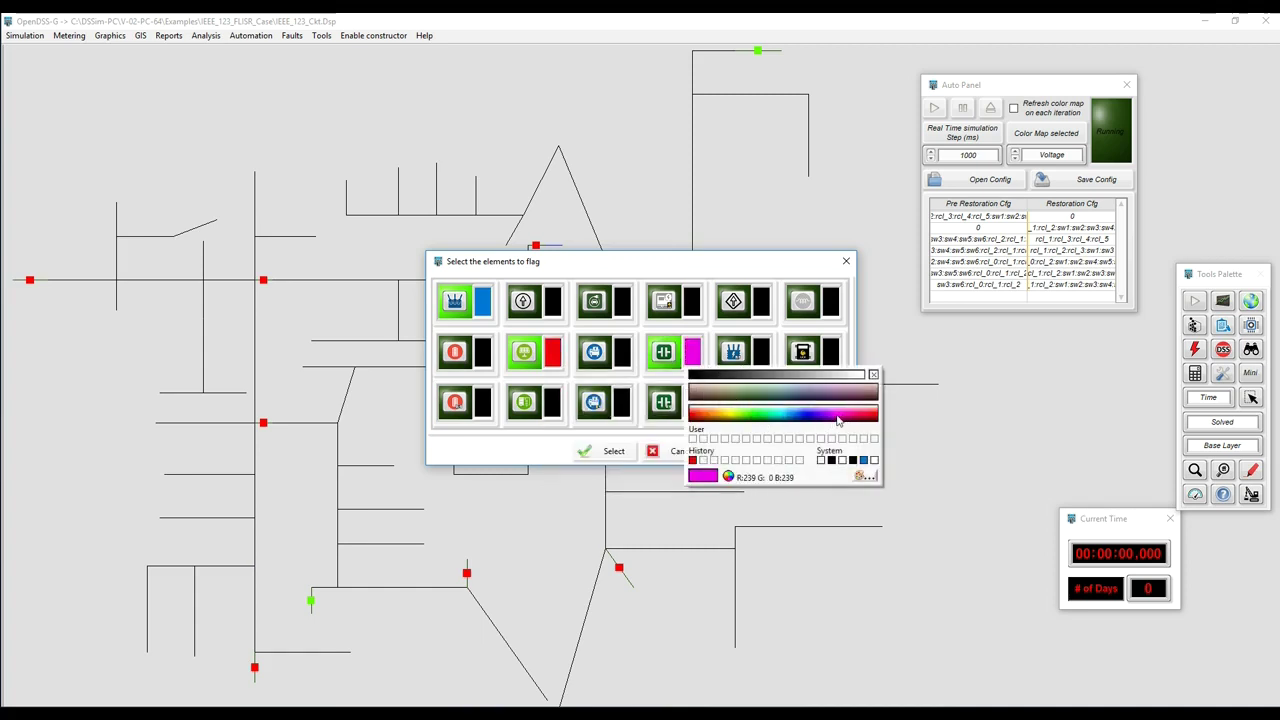
left_click(838, 420)
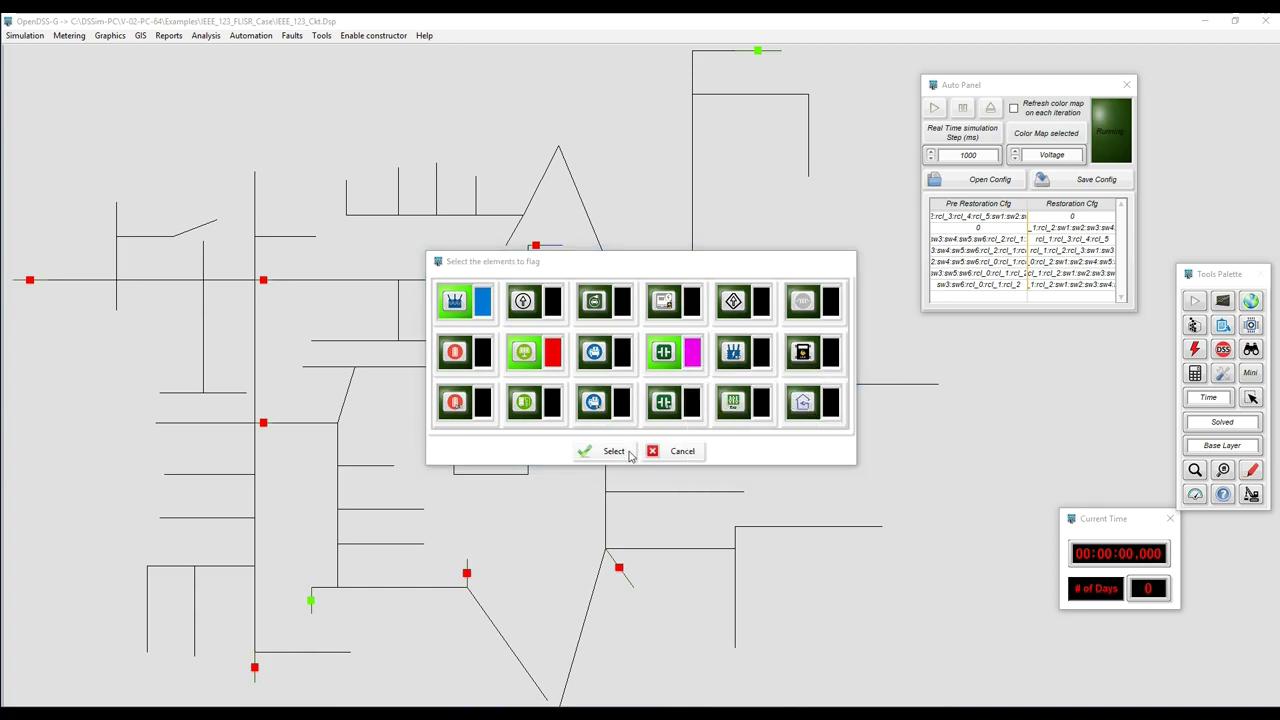
left_click(613, 451)
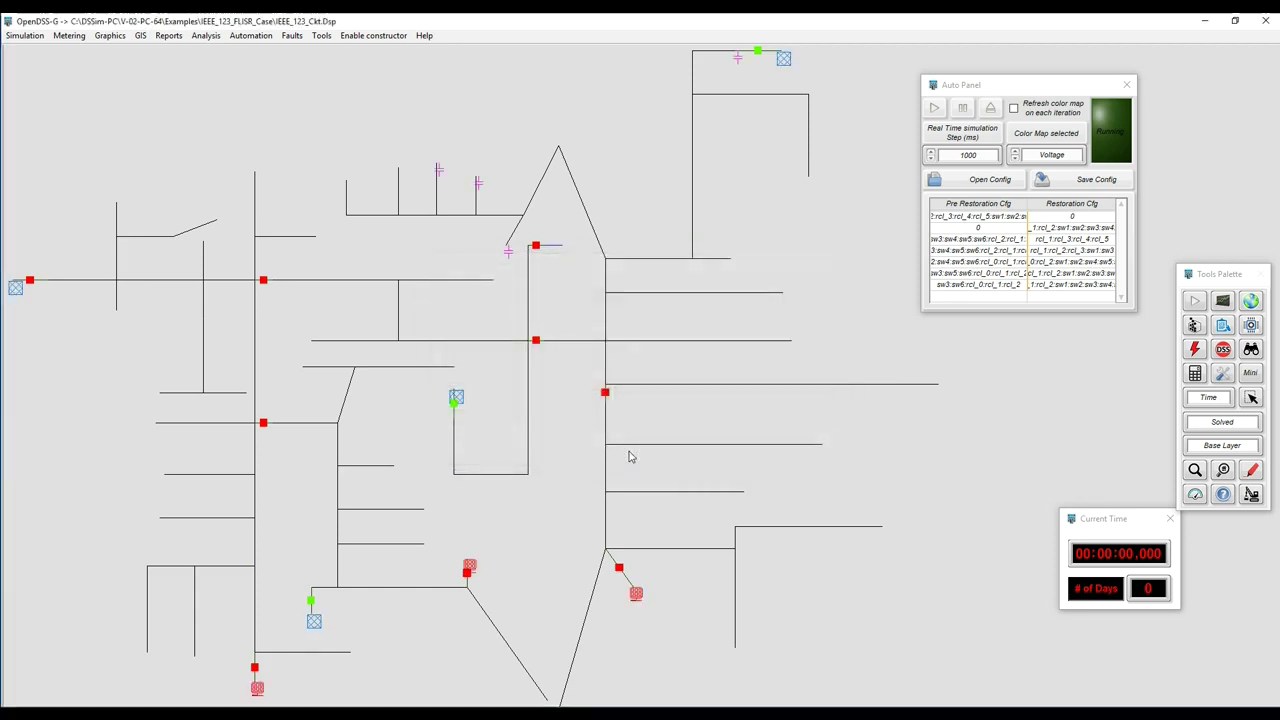
Add red flags for the voltage regulators to the flagged circuit elements.
left_click(1252, 470)
left_click(1152, 453)
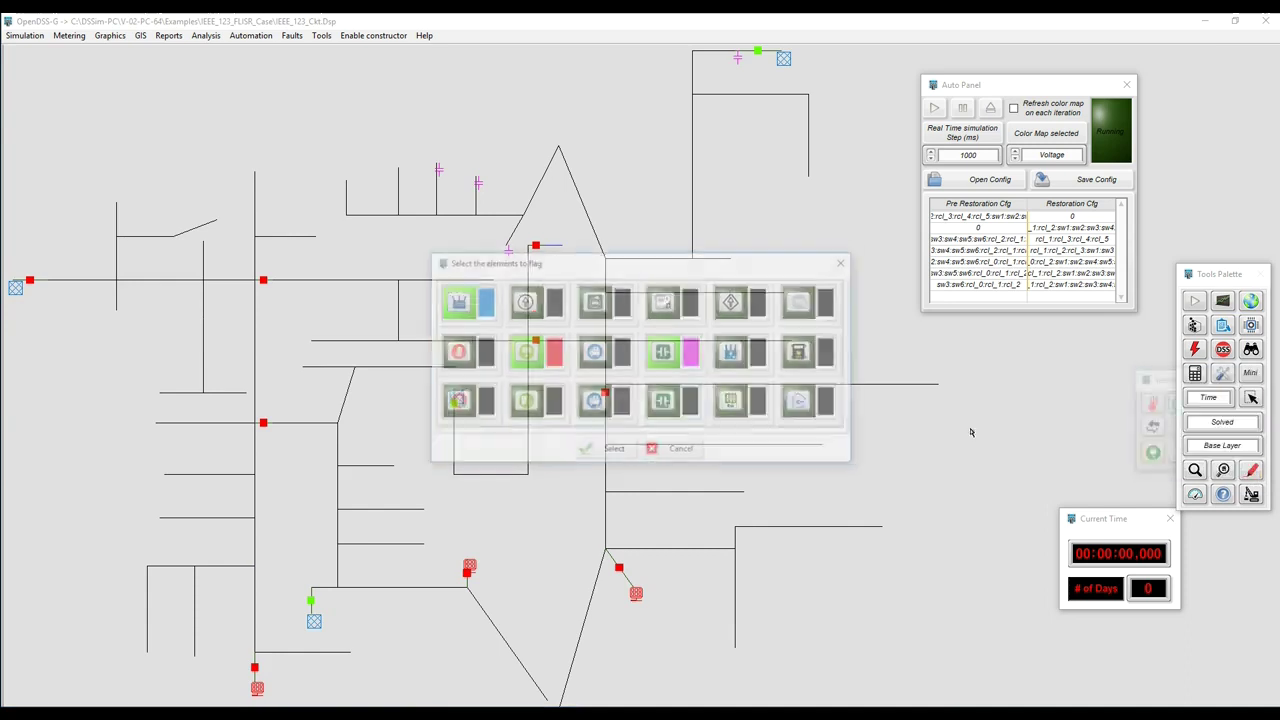
left_click(762, 358)
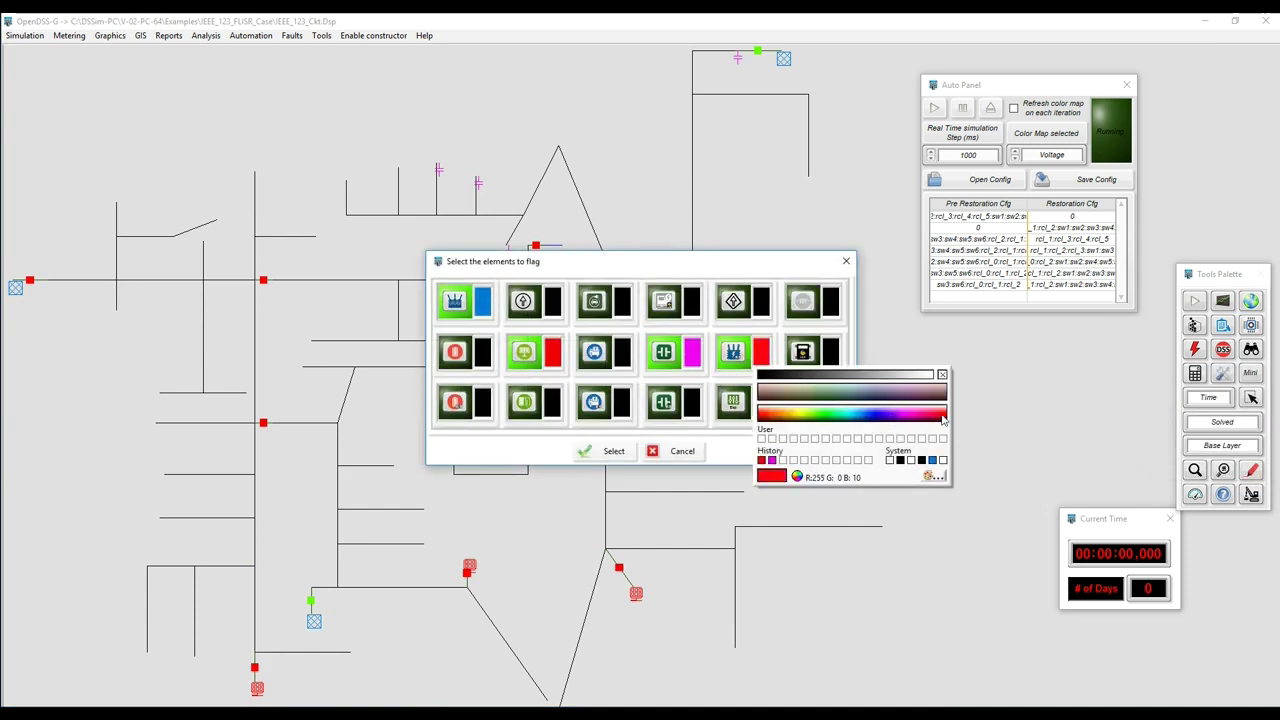
left_click(942, 420)
left_click(634, 451)
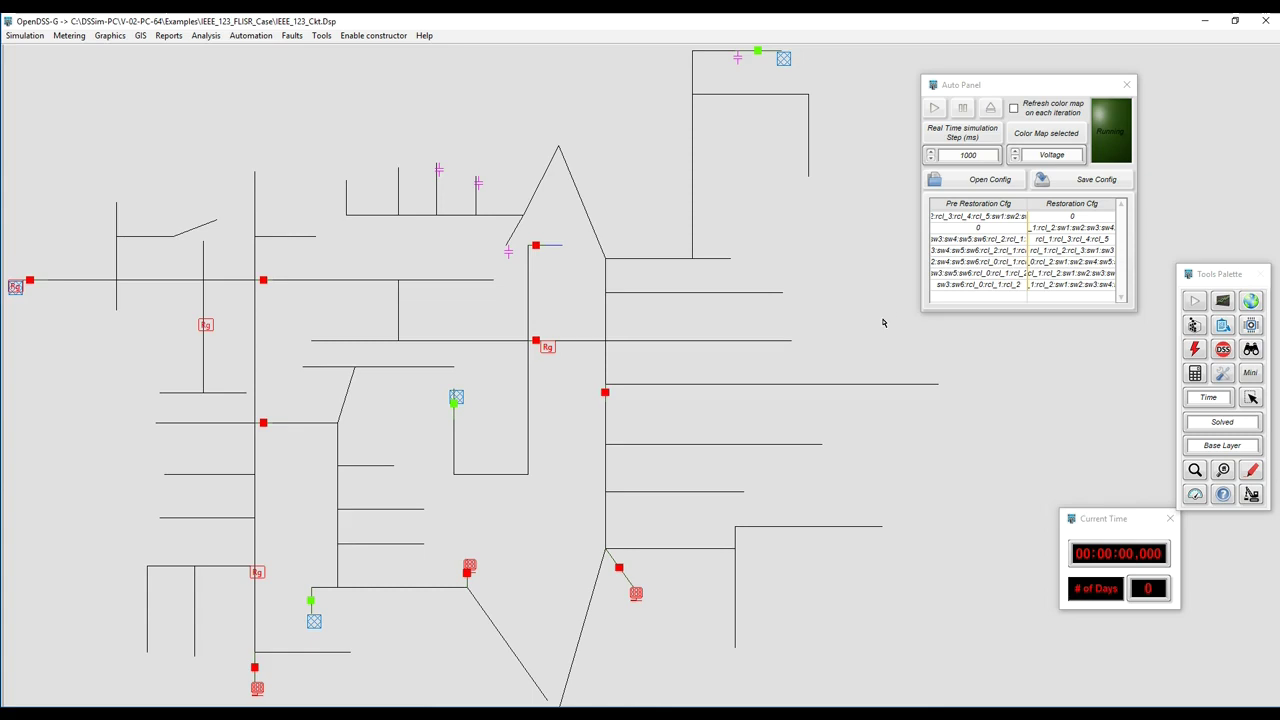
Enable refreshing the Voltage color map on each iteration and start the automated FLISR simulation.
left_click(1013, 110)
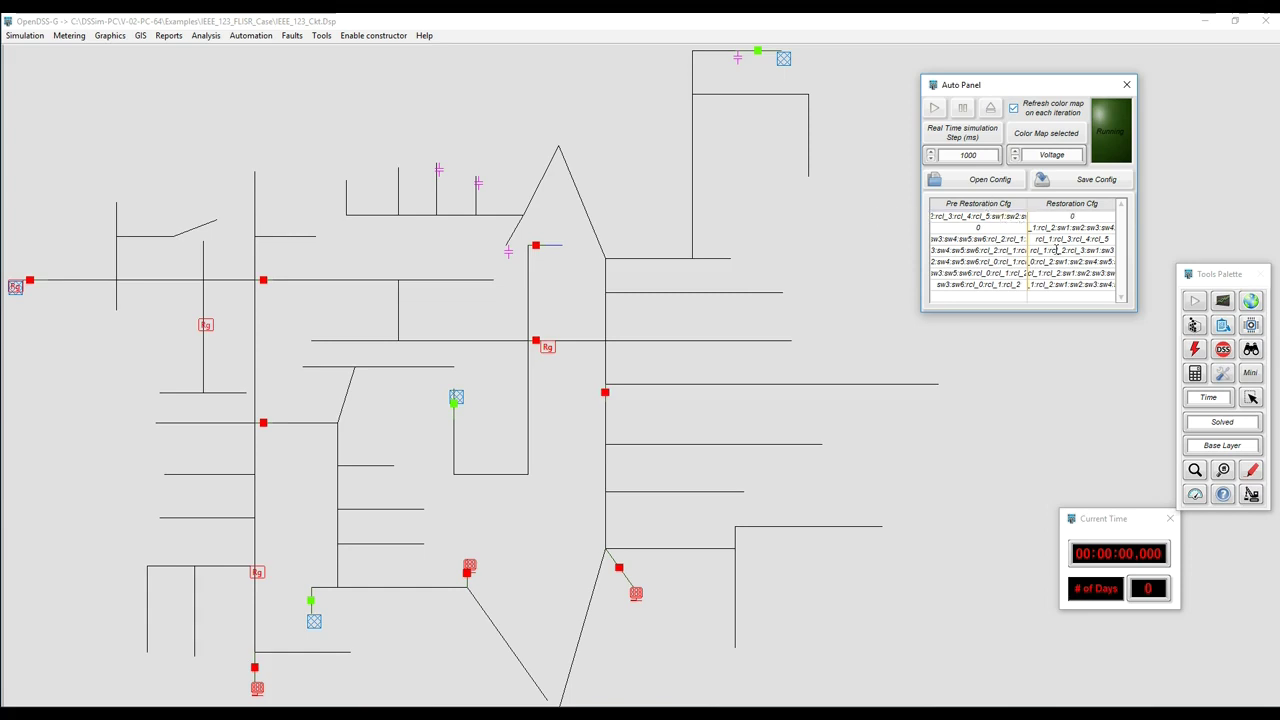
left_click(934, 108)
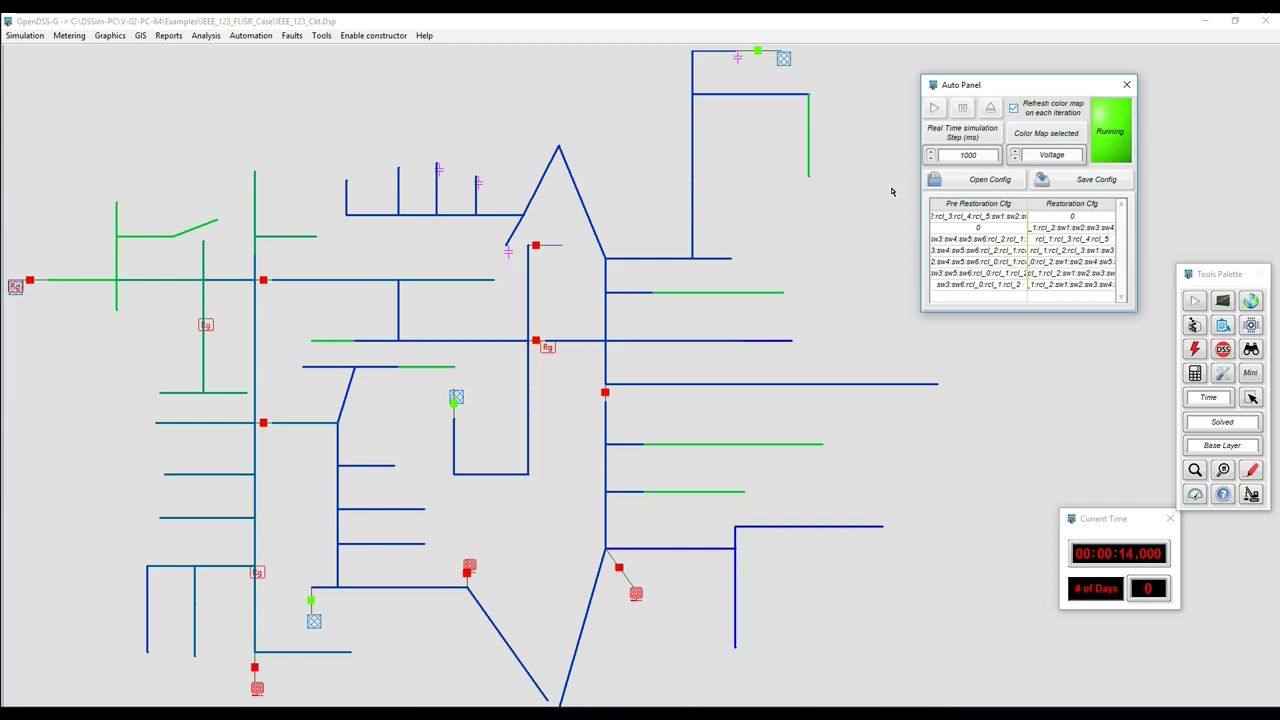
Show the circuit meters and set them to plot Voltages L-N over time.
left_click(1196, 494)
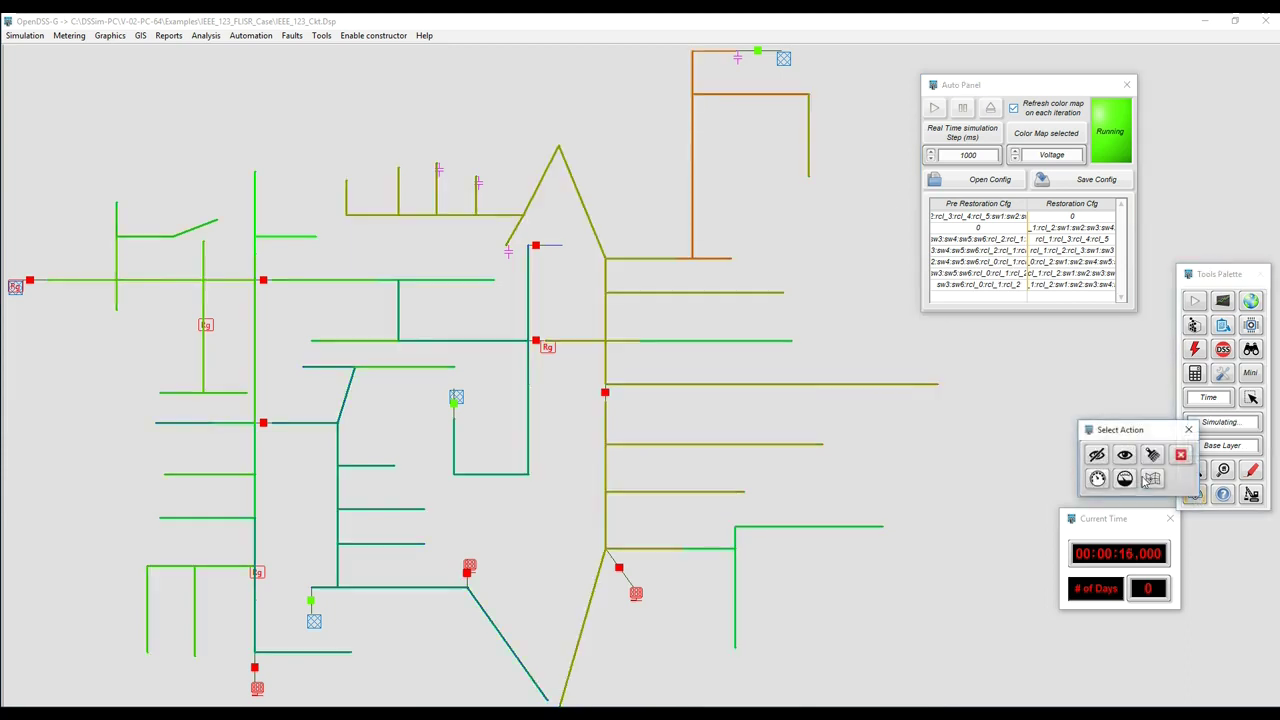
left_click(1125, 458)
left_click(88, 191)
left_click(88, 283)
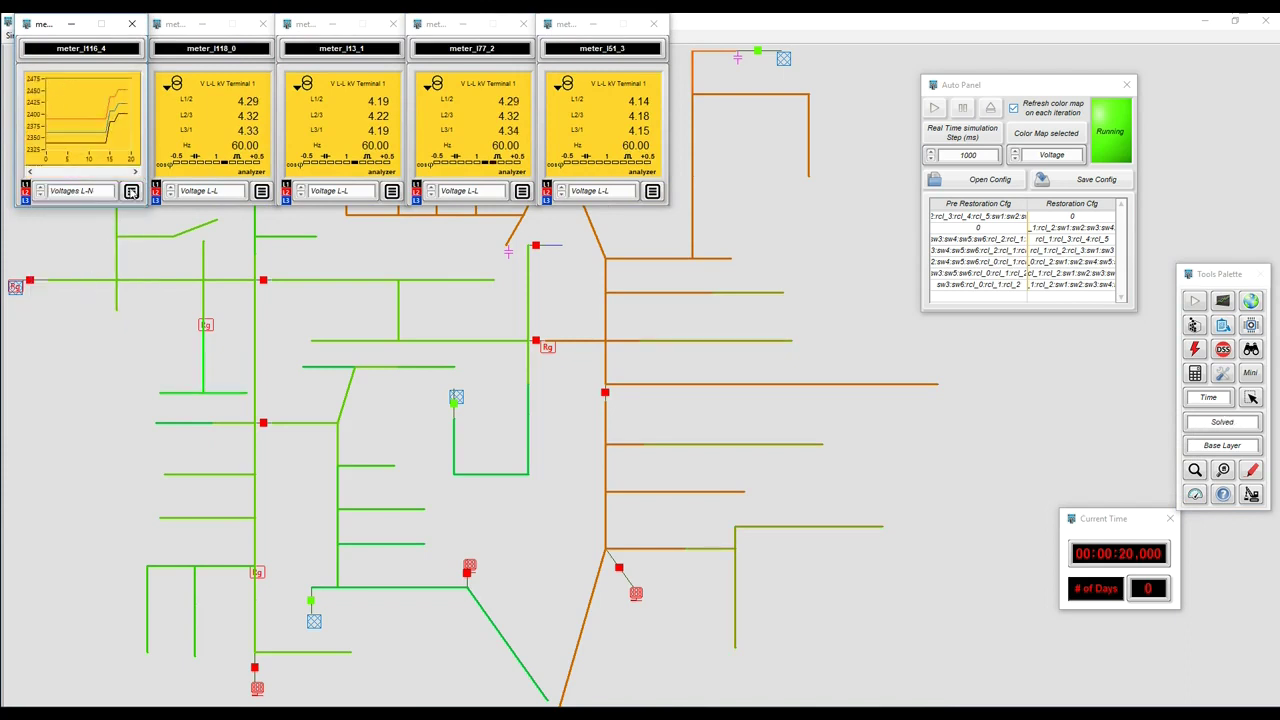
mouse_move(113, 150)
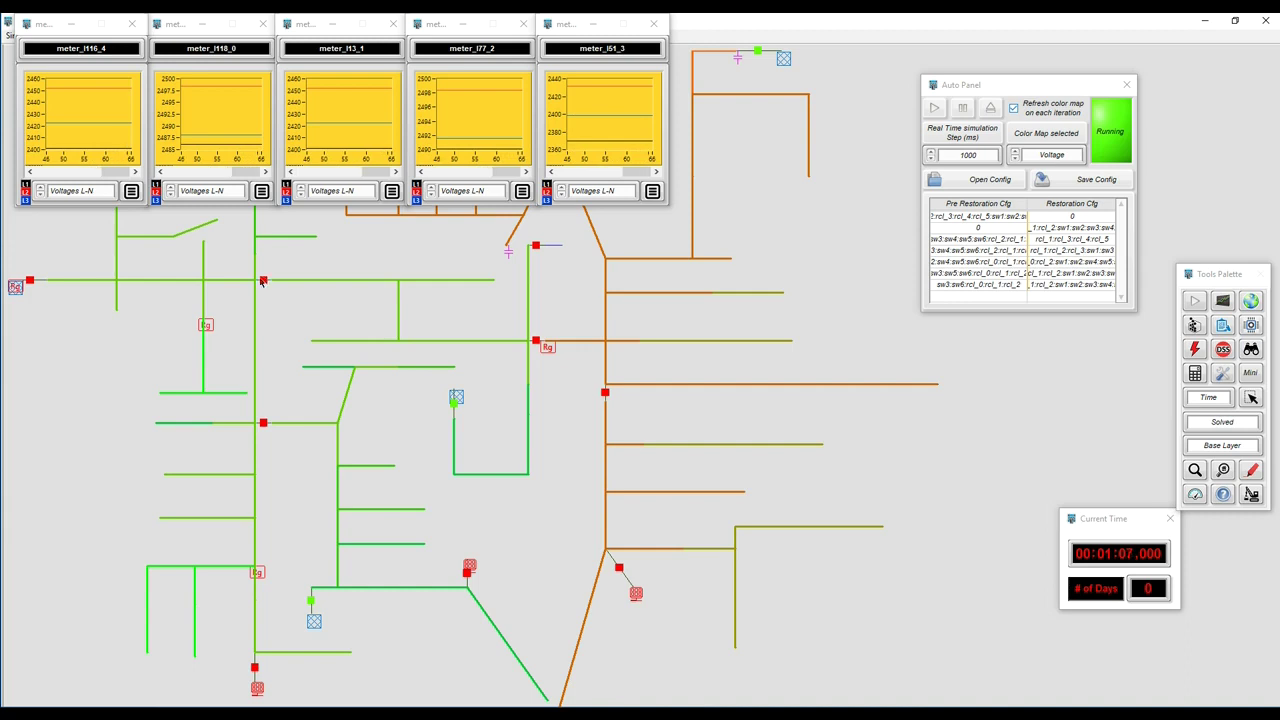
Display the element names on the circuit briefly, and inspect the third and fourth pre-restoration configurations in the test panel.
right_click(341, 301)
left_click(380, 345)
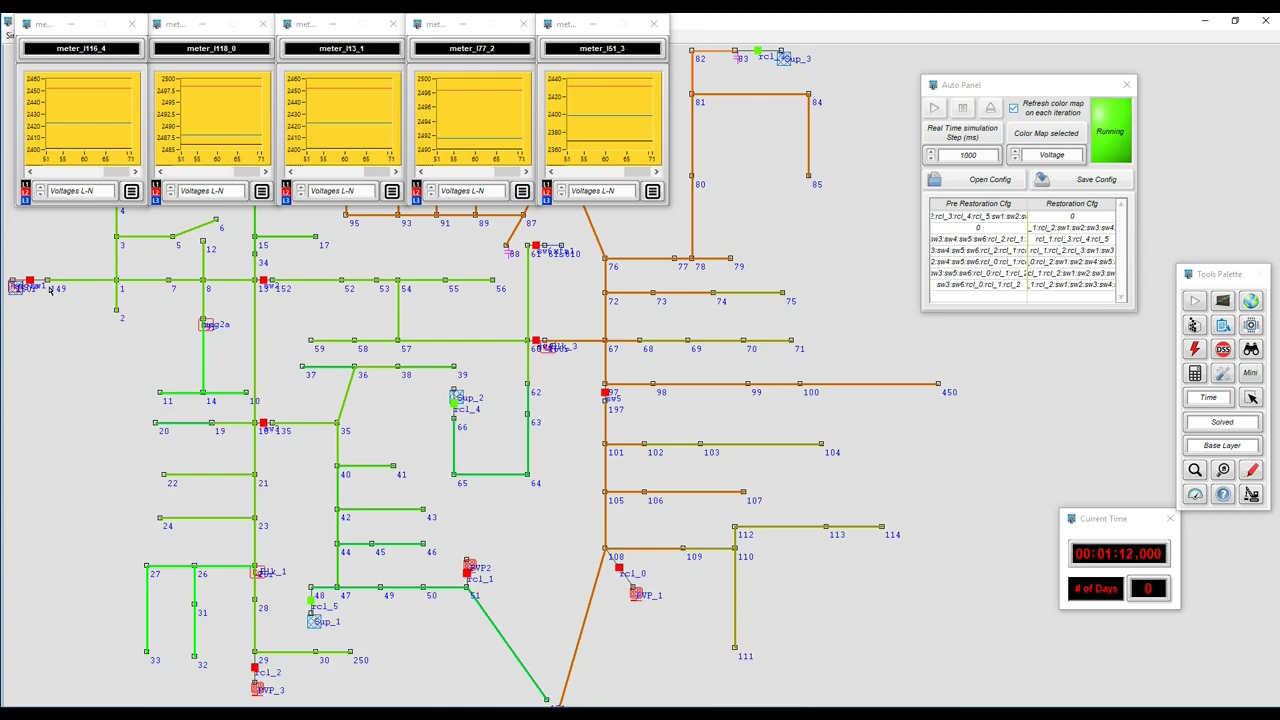
right_click(321, 317)
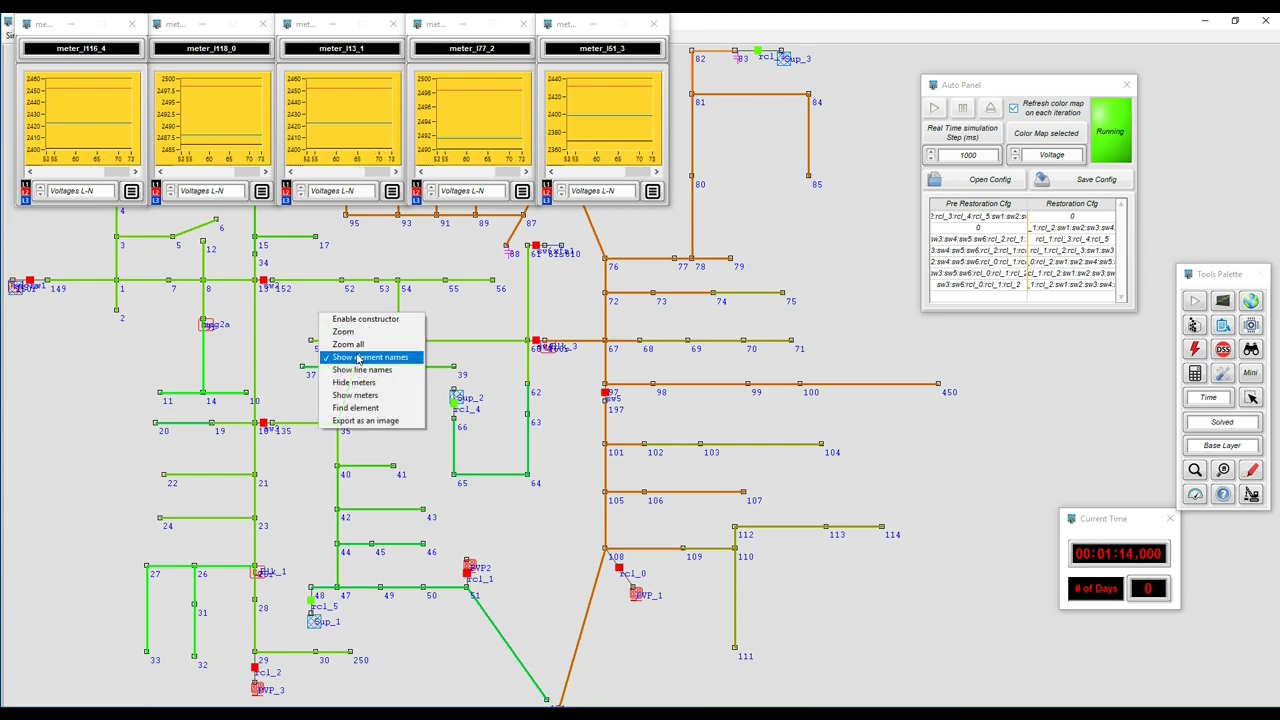
left_click(355, 357)
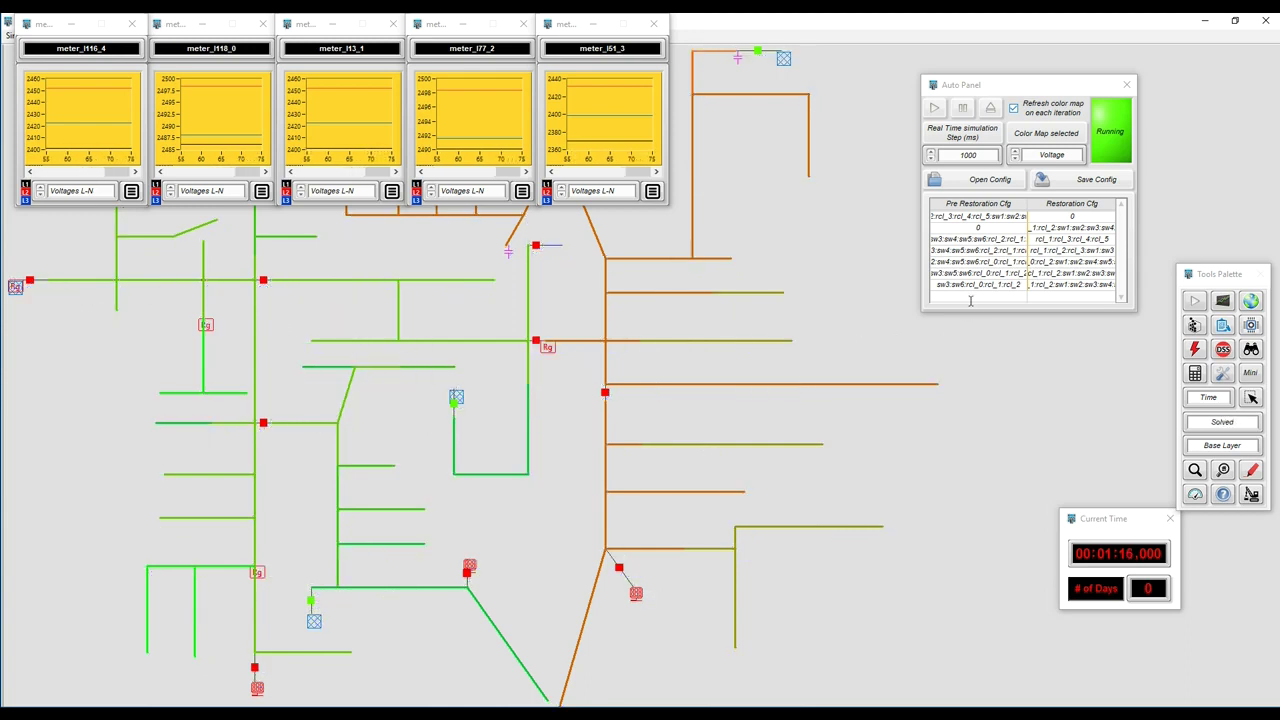
left_click(957, 240)
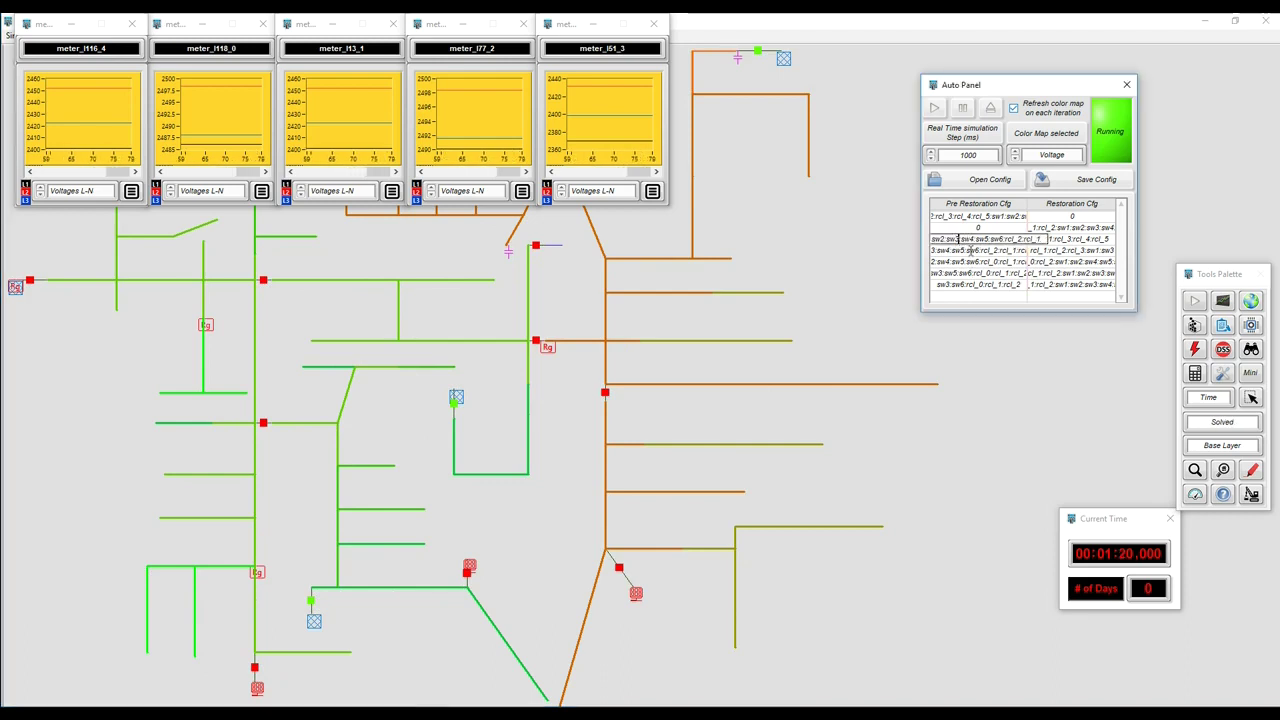
left_click(970, 251)
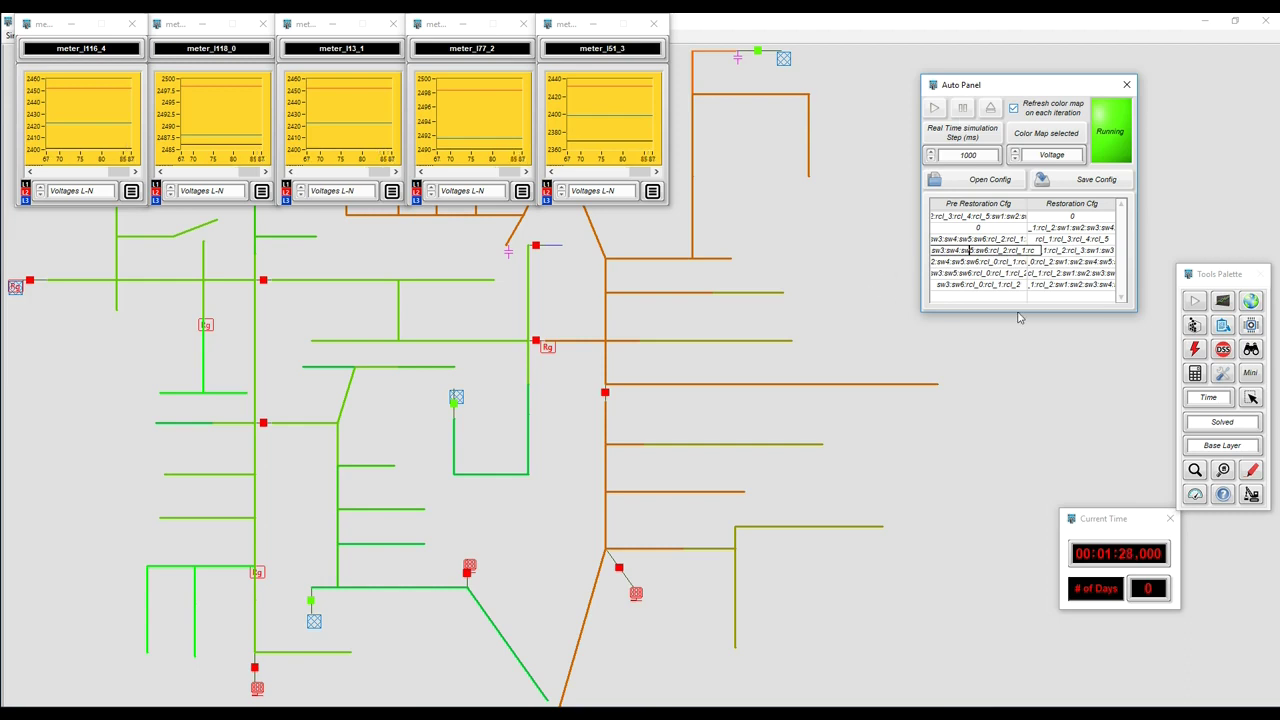
Apply a 3Ph-GND fault at bus 57 with all three phases connected to the bus terminals.
left_click(1193, 347)
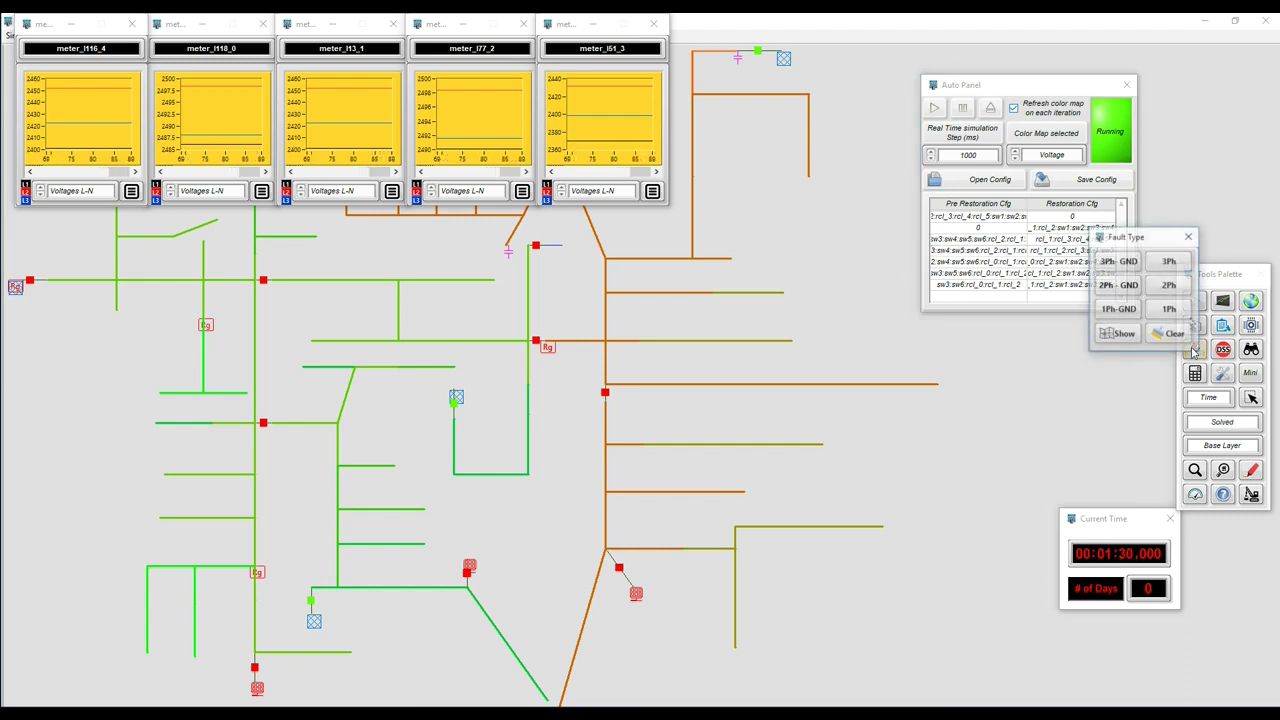
left_click(1123, 265)
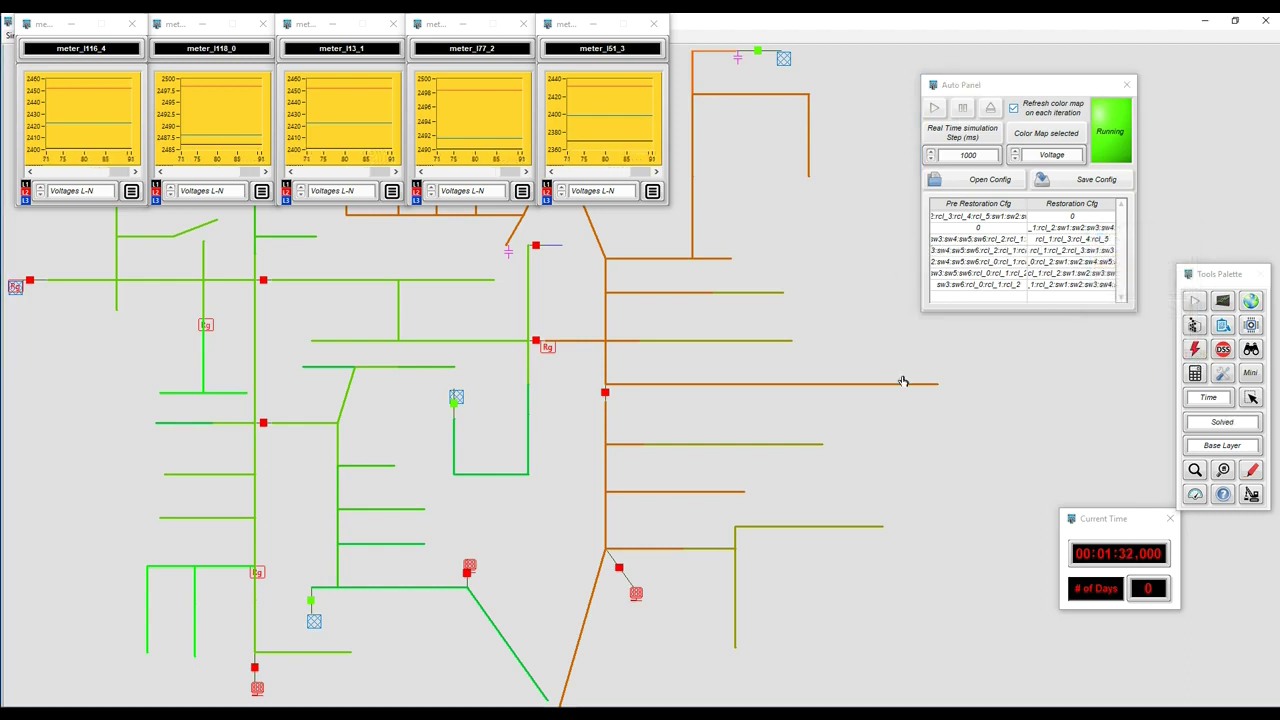
left_click(408, 345)
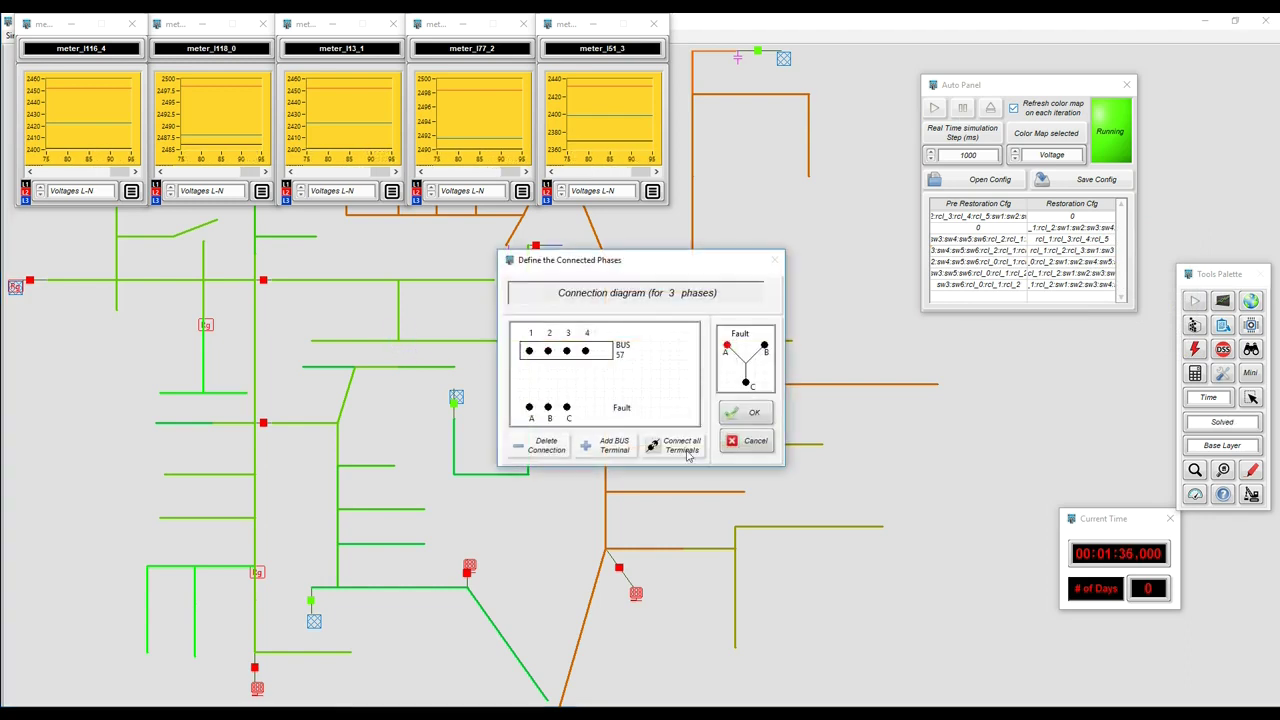
left_click(680, 446)
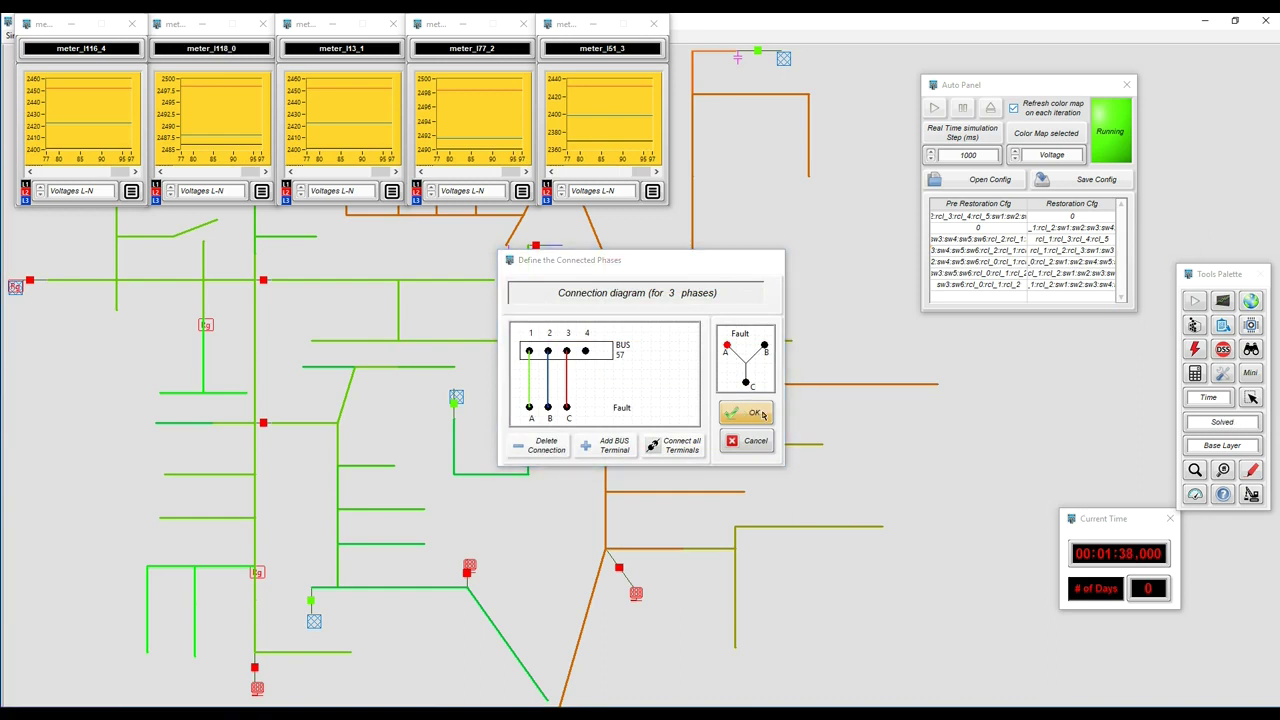
left_click(745, 415)
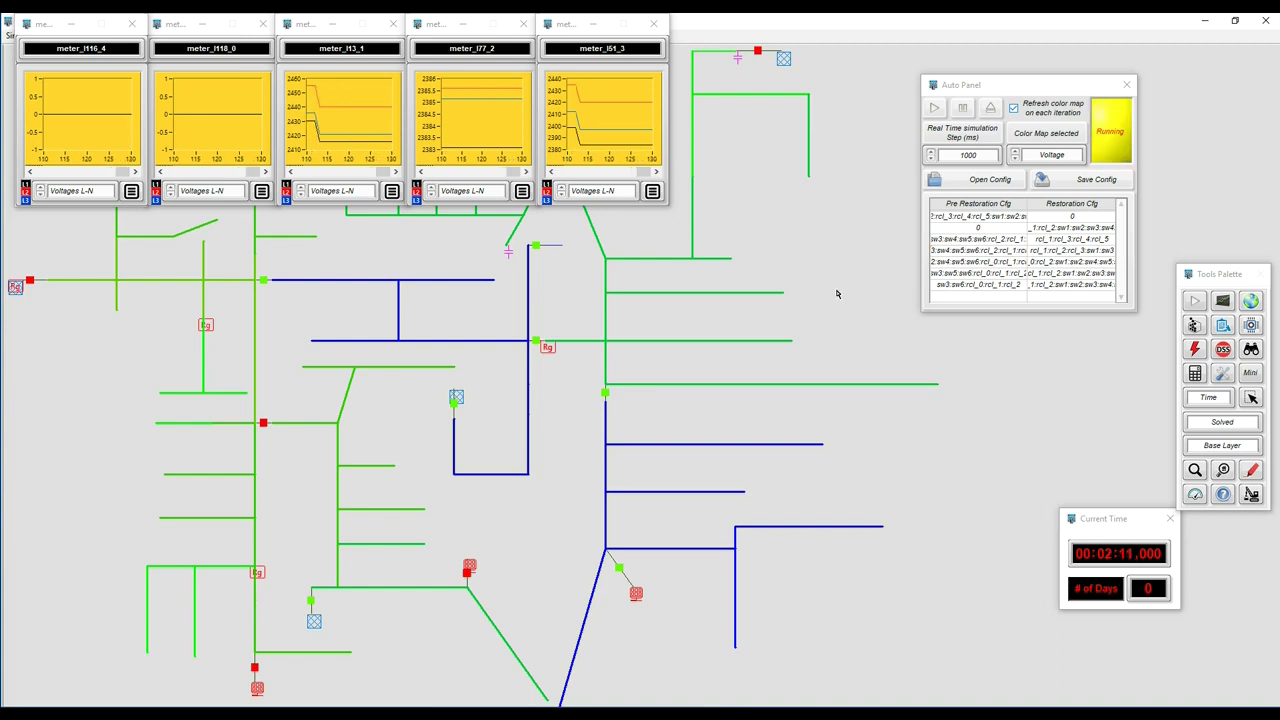
Hide all the meters so the whole circuit diagram is uncovered.
right_click(837, 292)
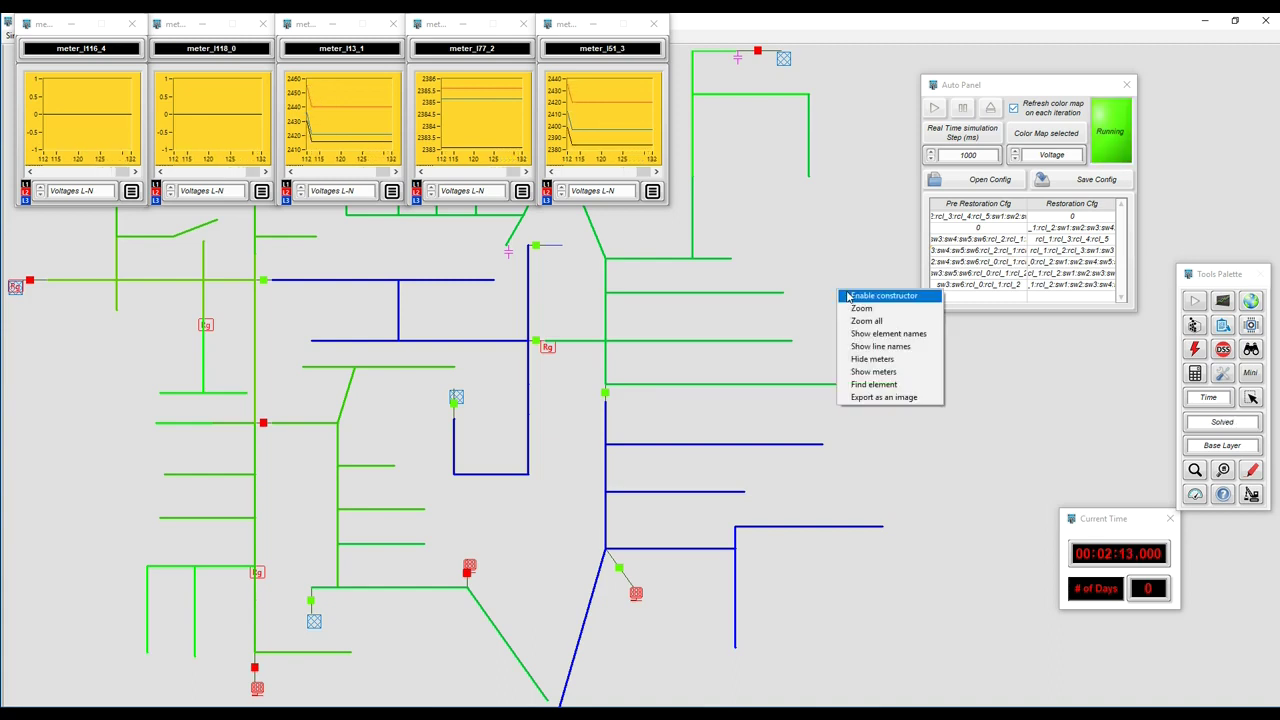
left_click(852, 268)
right_click(852, 268)
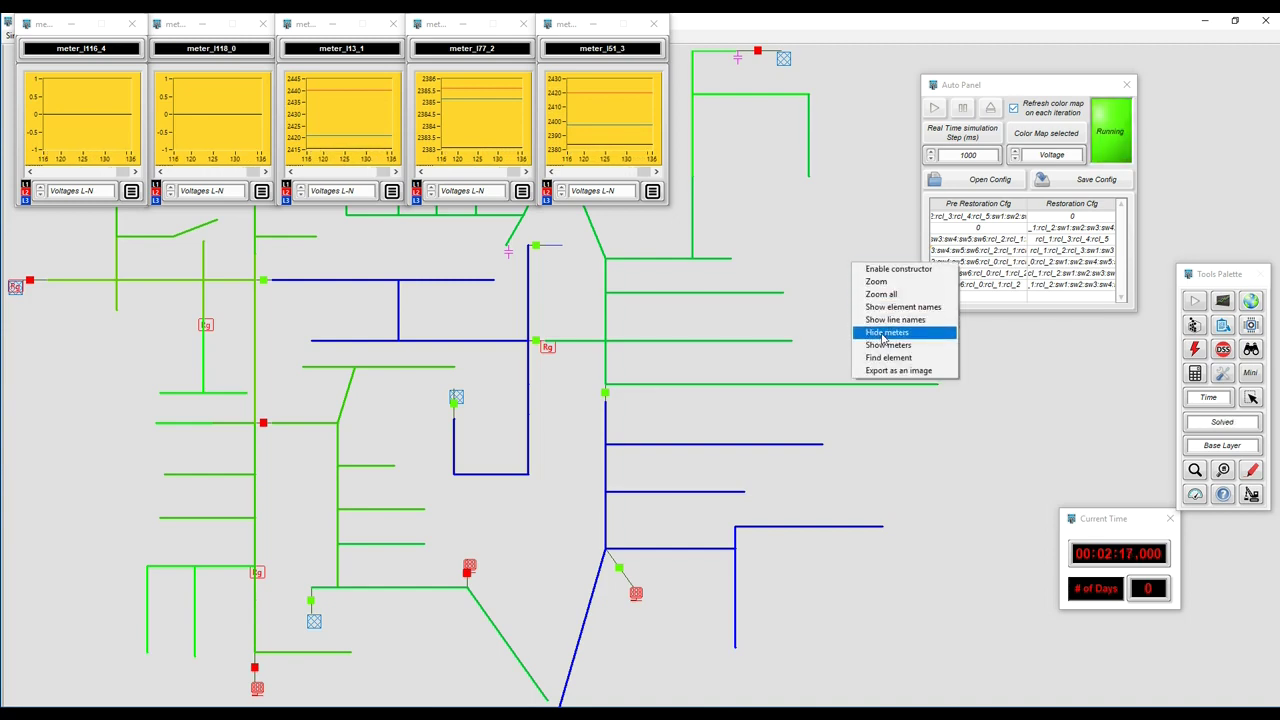
left_click(882, 333)
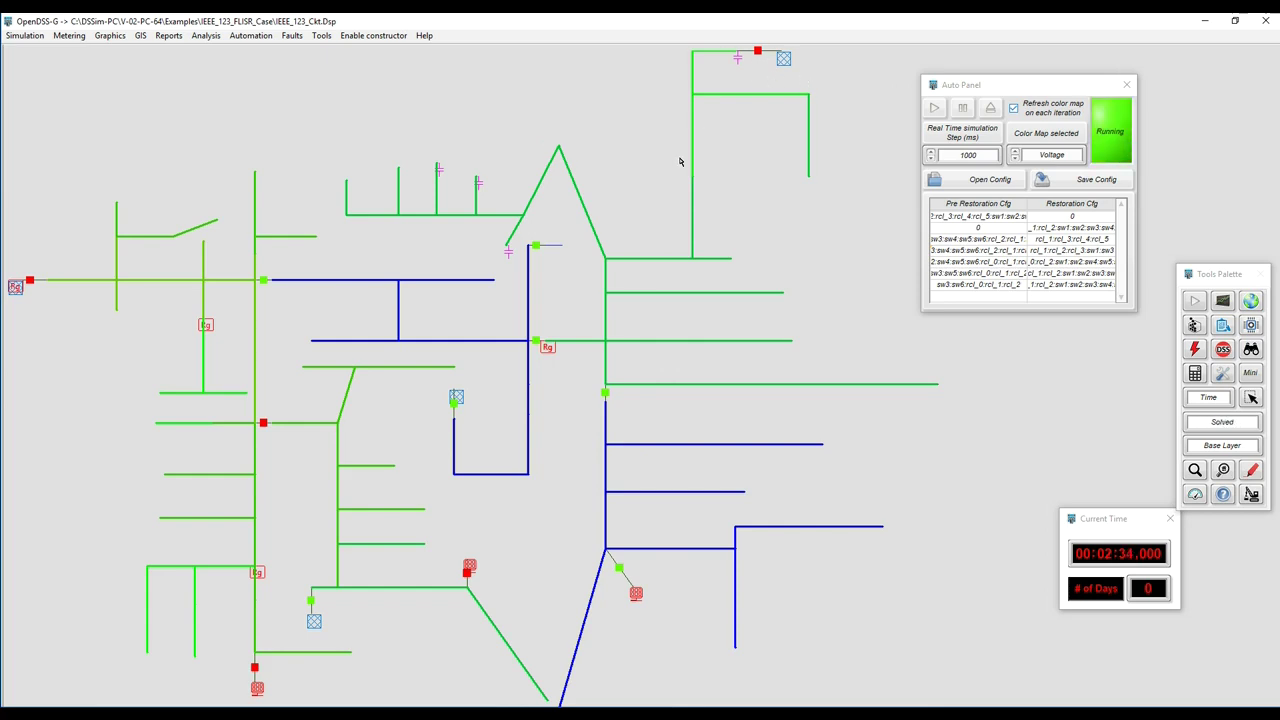
Show the location of the active fault on the circuit diagram.
left_click(604, 393)
left_click(1197, 350)
left_click(1124, 338)
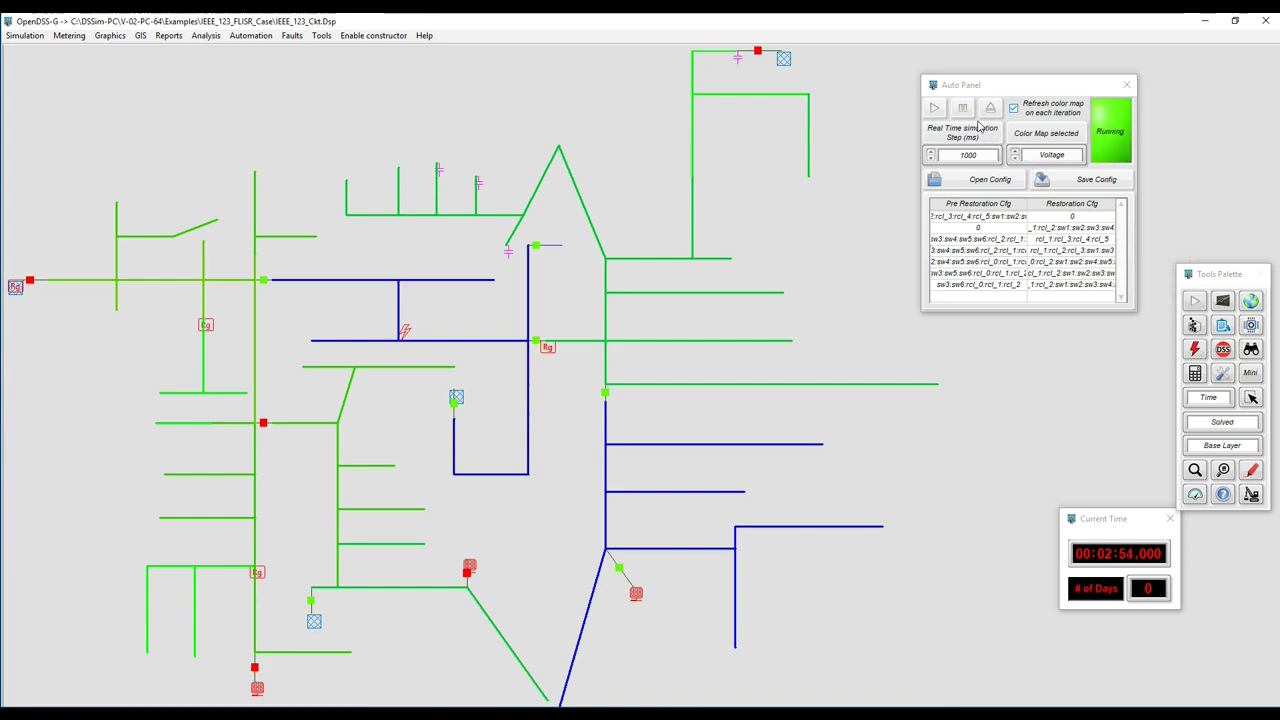
Clear the fault from the circuit and restore the switches to their initial configuration.
left_click(1192, 346)
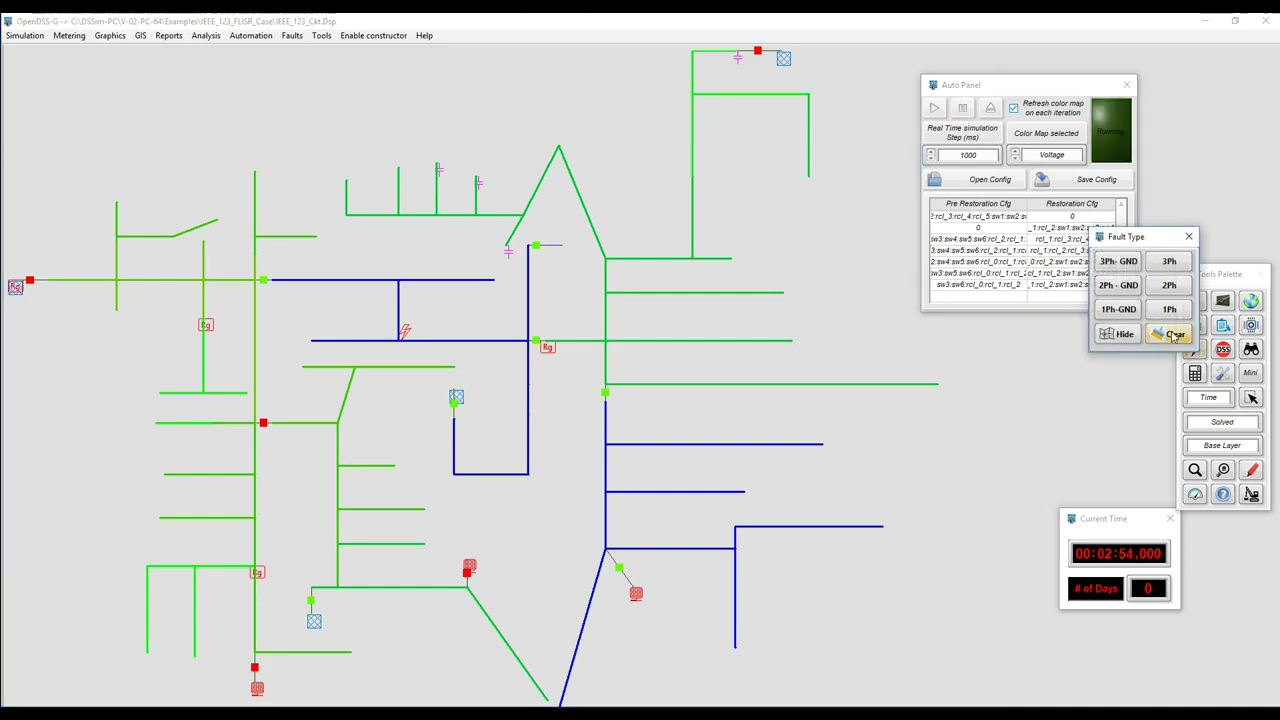
left_click(1178, 334)
left_click(990, 110)
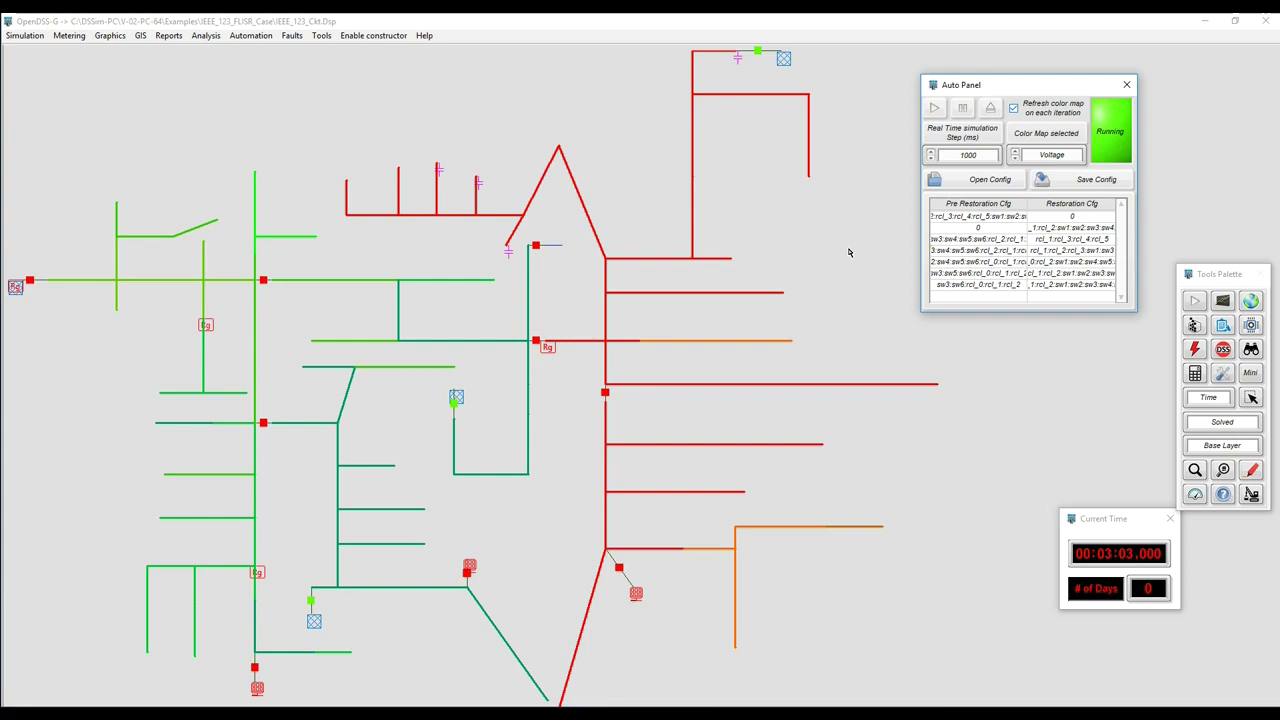
Show all the meters to check their L-N voltage curves and hide them again to uncover the circuit diagram.
right_click(972, 532)
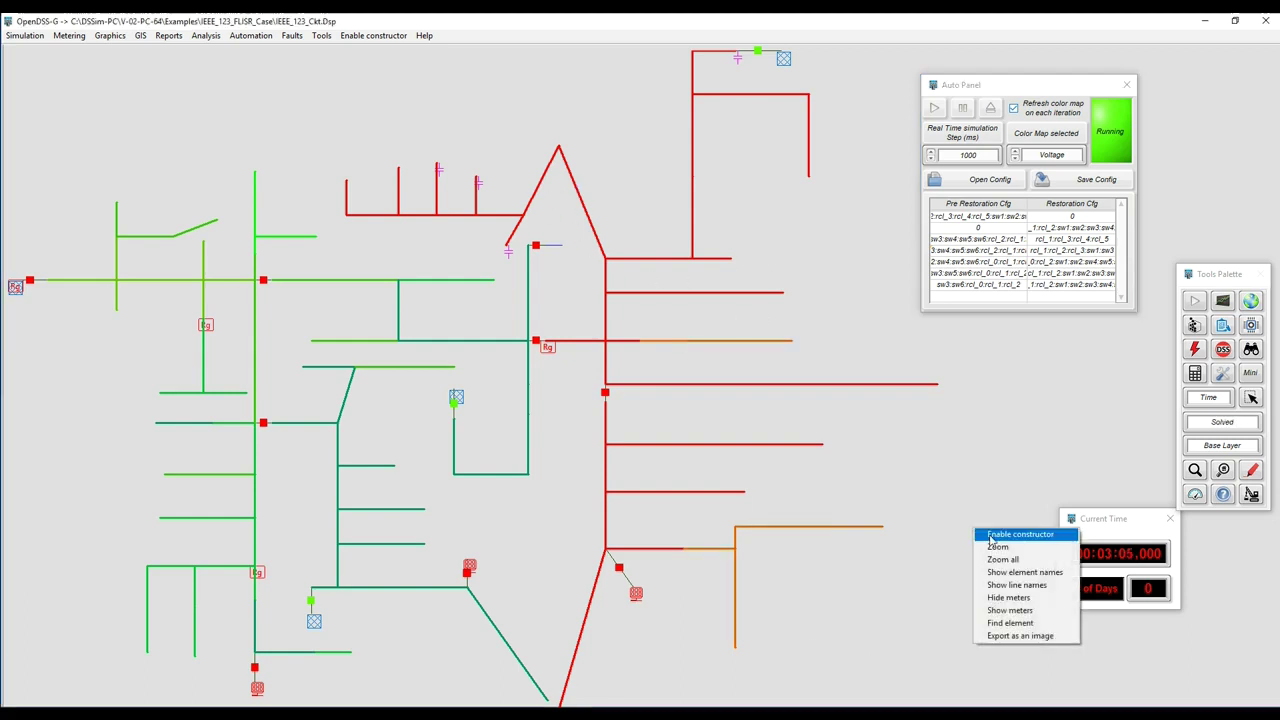
left_click(1025, 606)
right_click(983, 509)
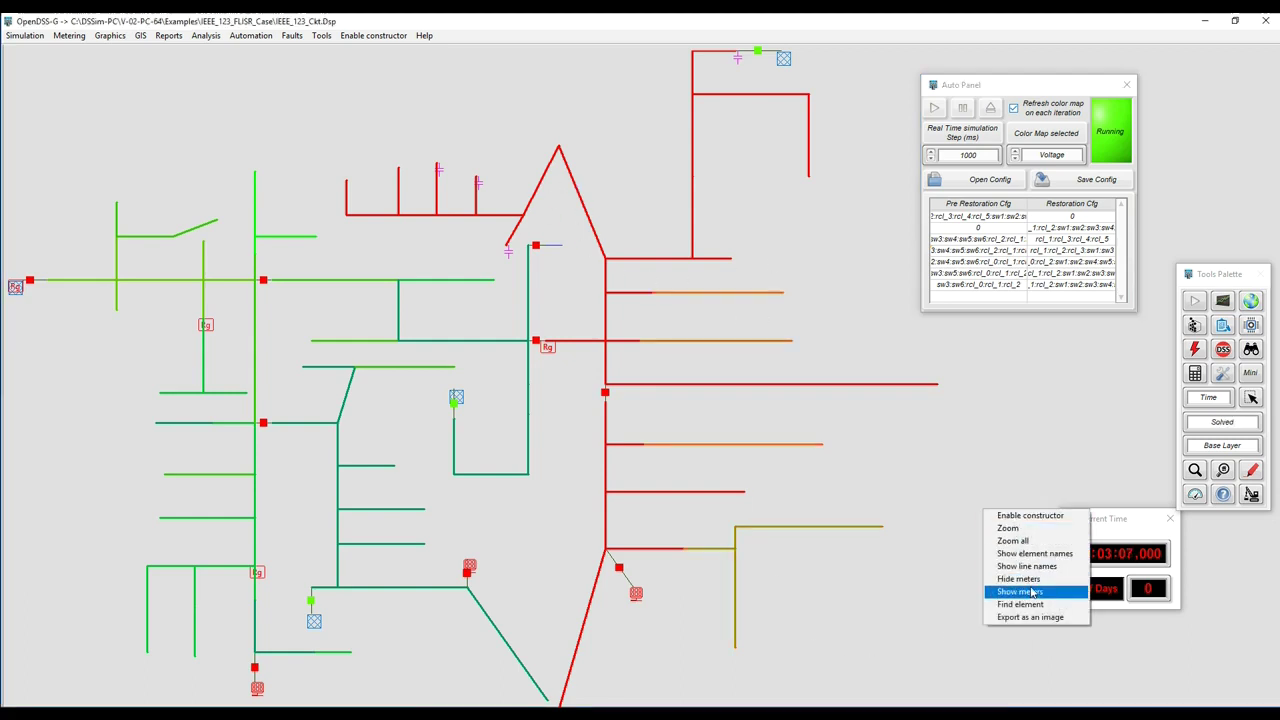
left_click(1034, 592)
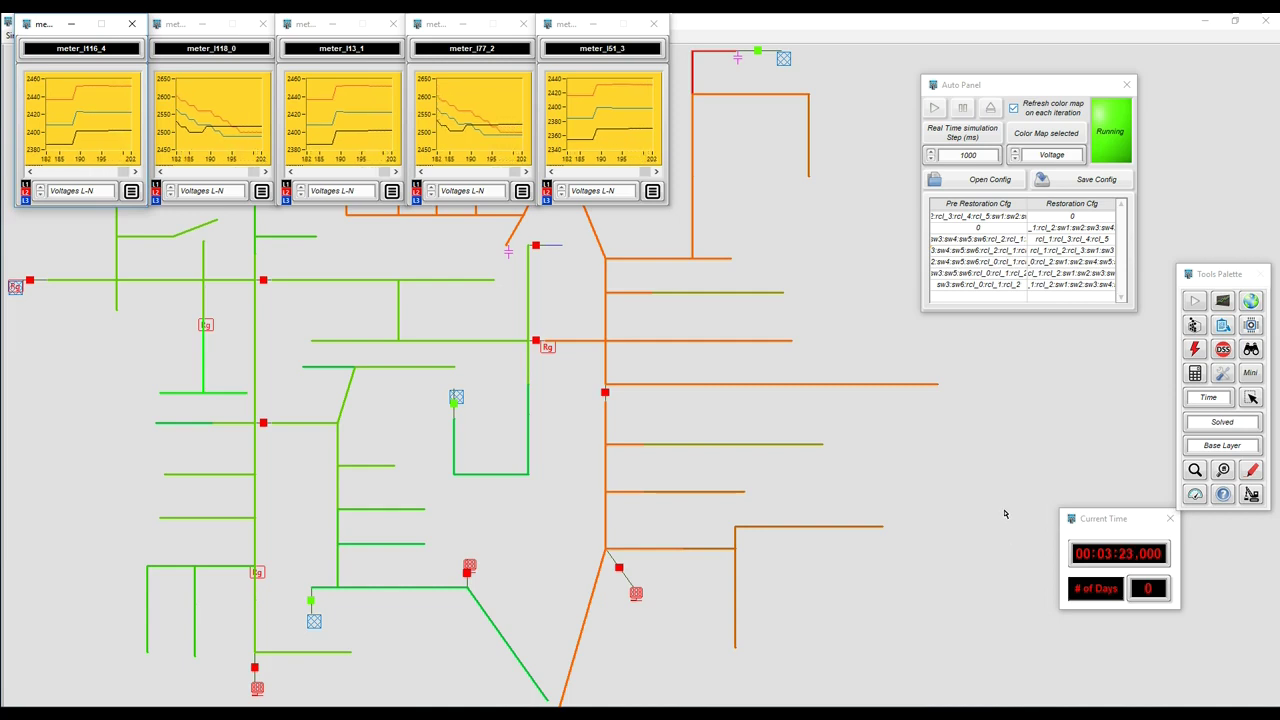
left_click(1005, 514)
right_click(1005, 514)
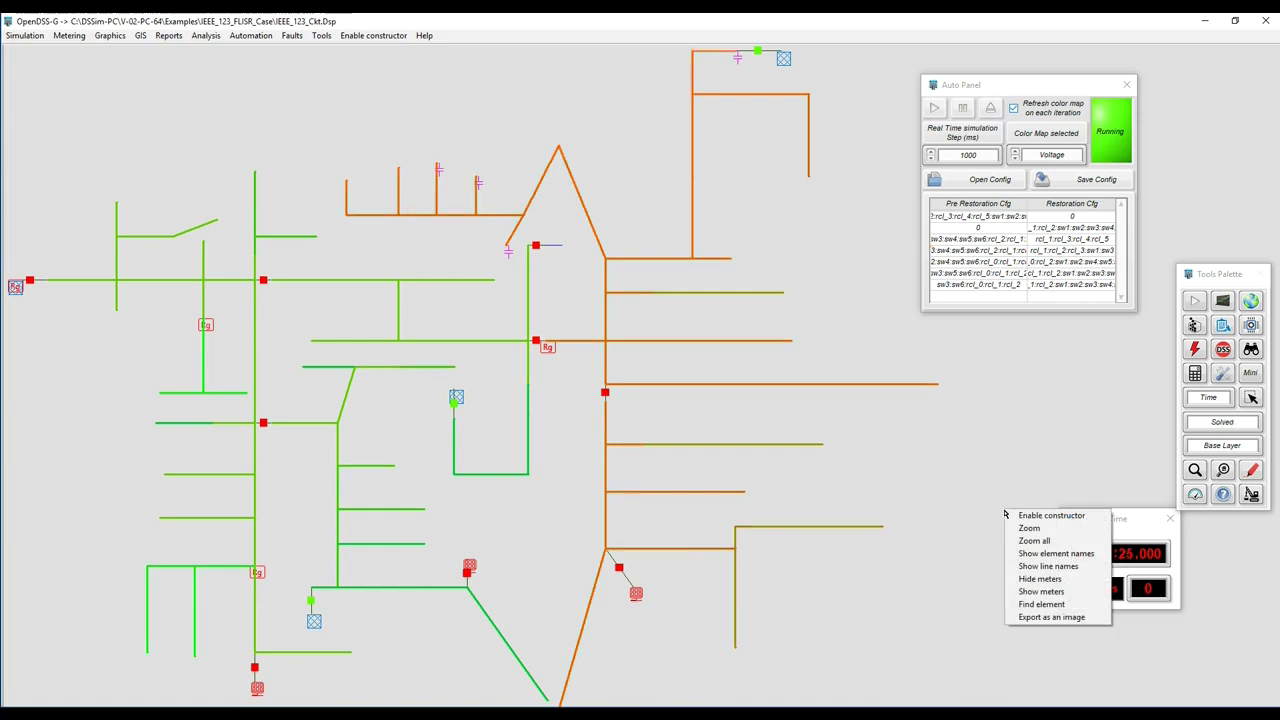
left_click(1050, 592)
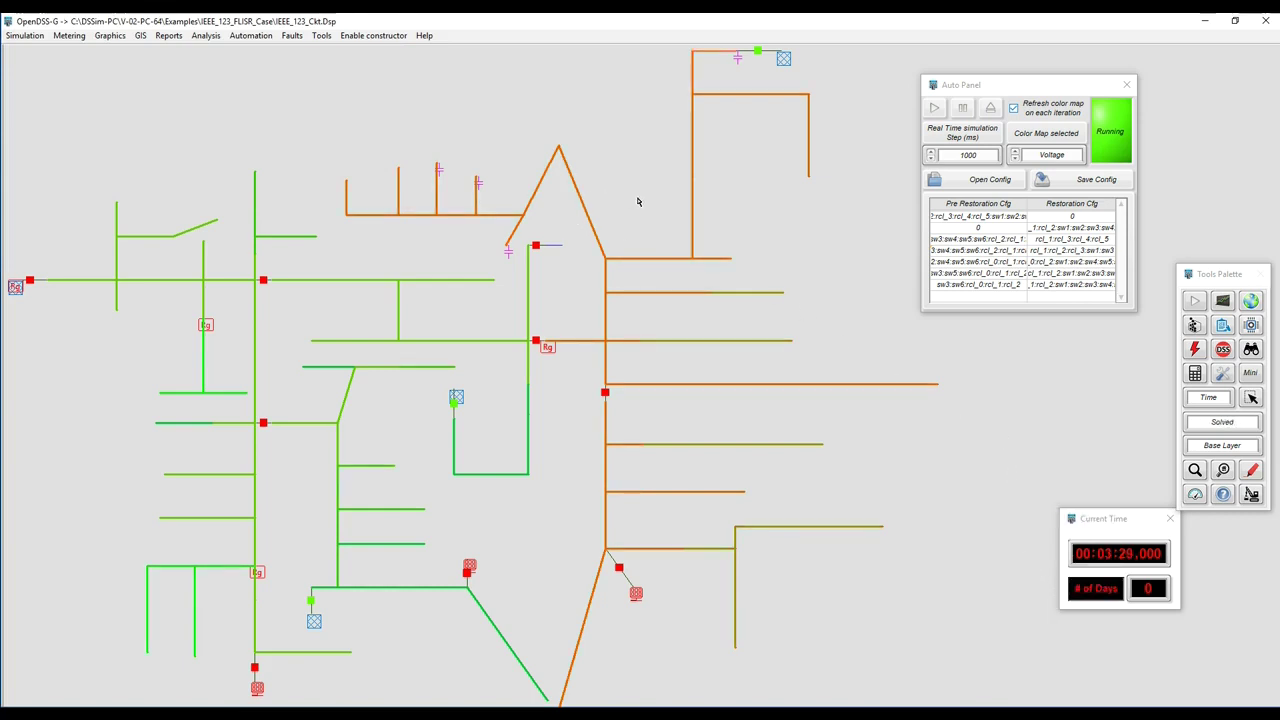
Apply a 1Ph-GND fault at bus 76 with phase A connected to terminal 3, and show the fault's location on the diagram.
left_click(1194, 349)
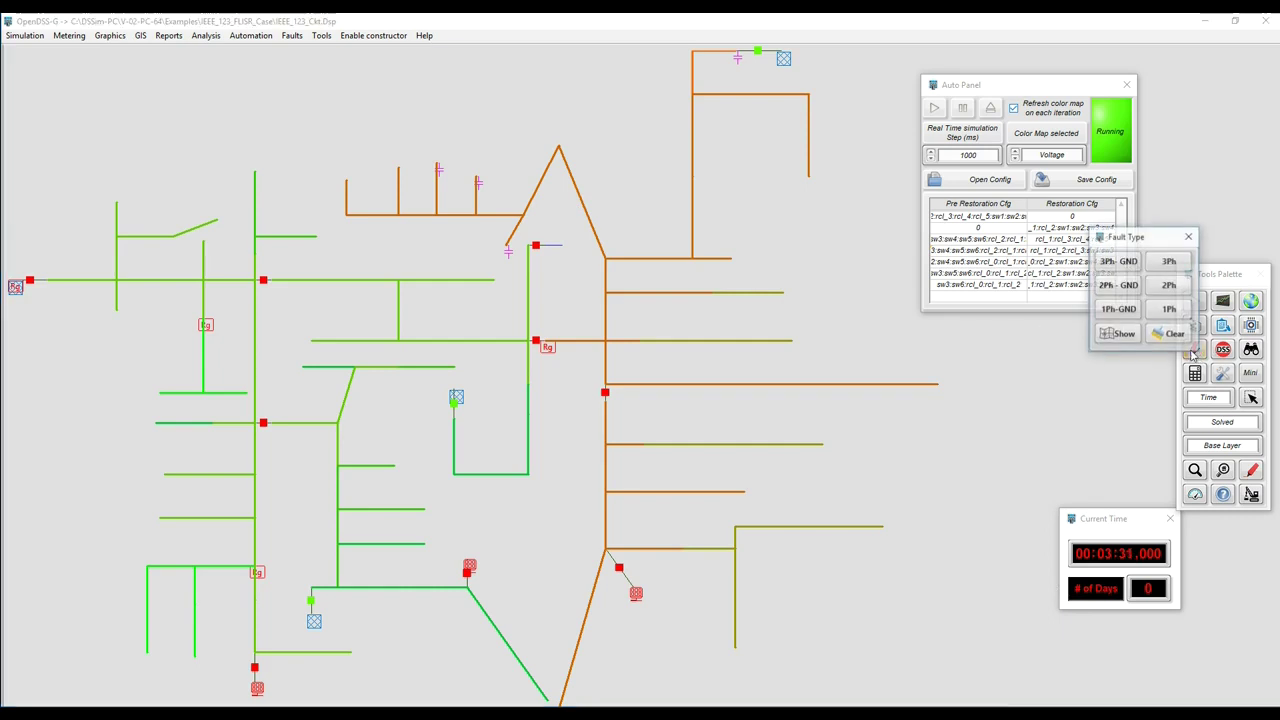
left_click(1120, 310)
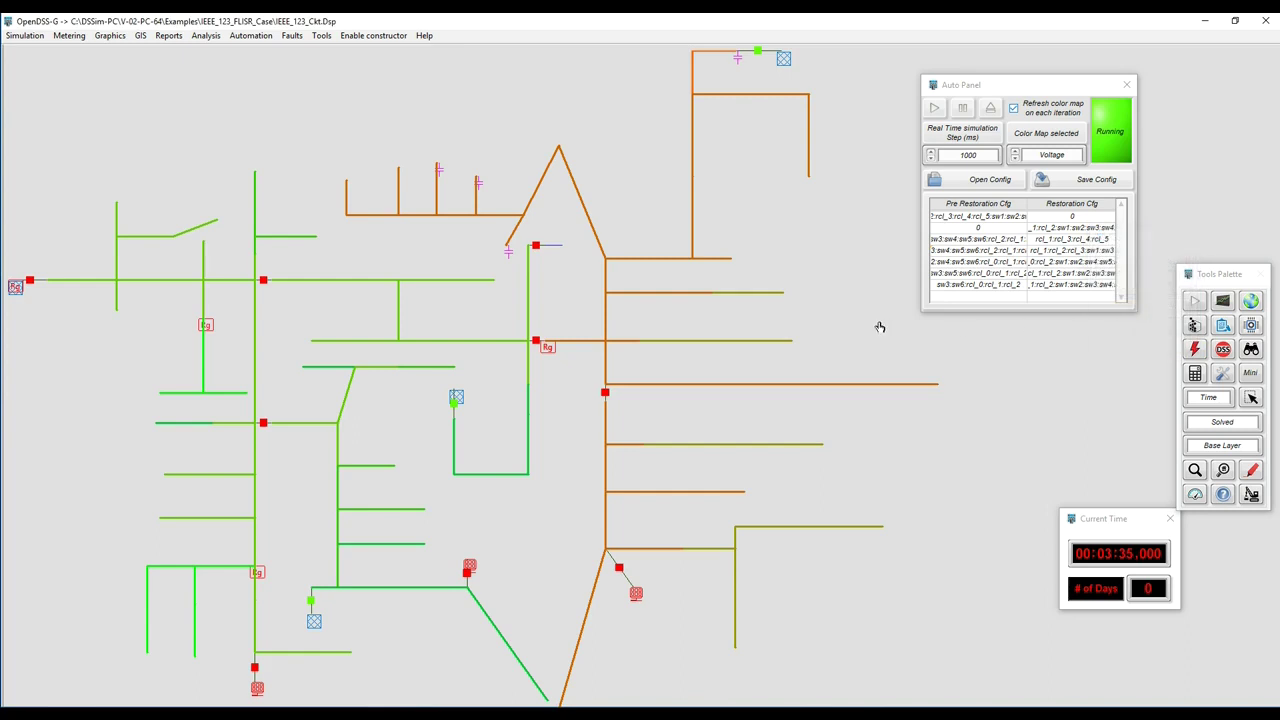
left_click(621, 268)
left_click(570, 353)
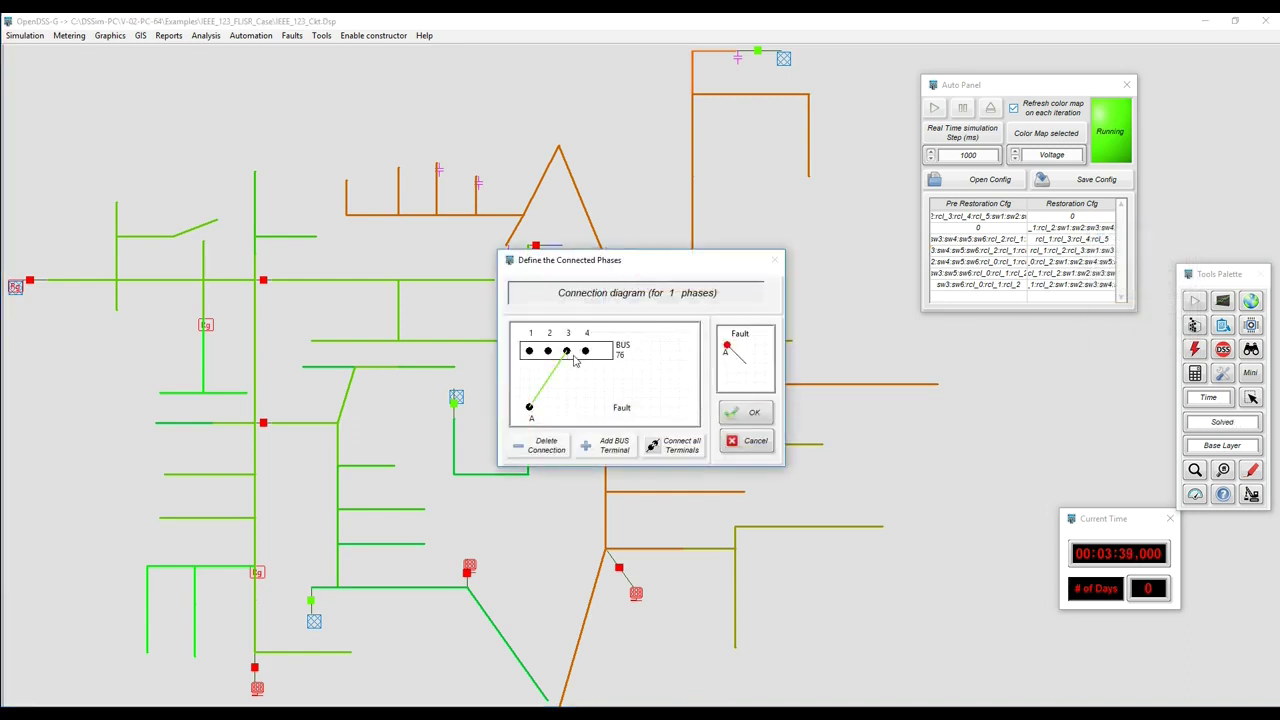
left_click(745, 412)
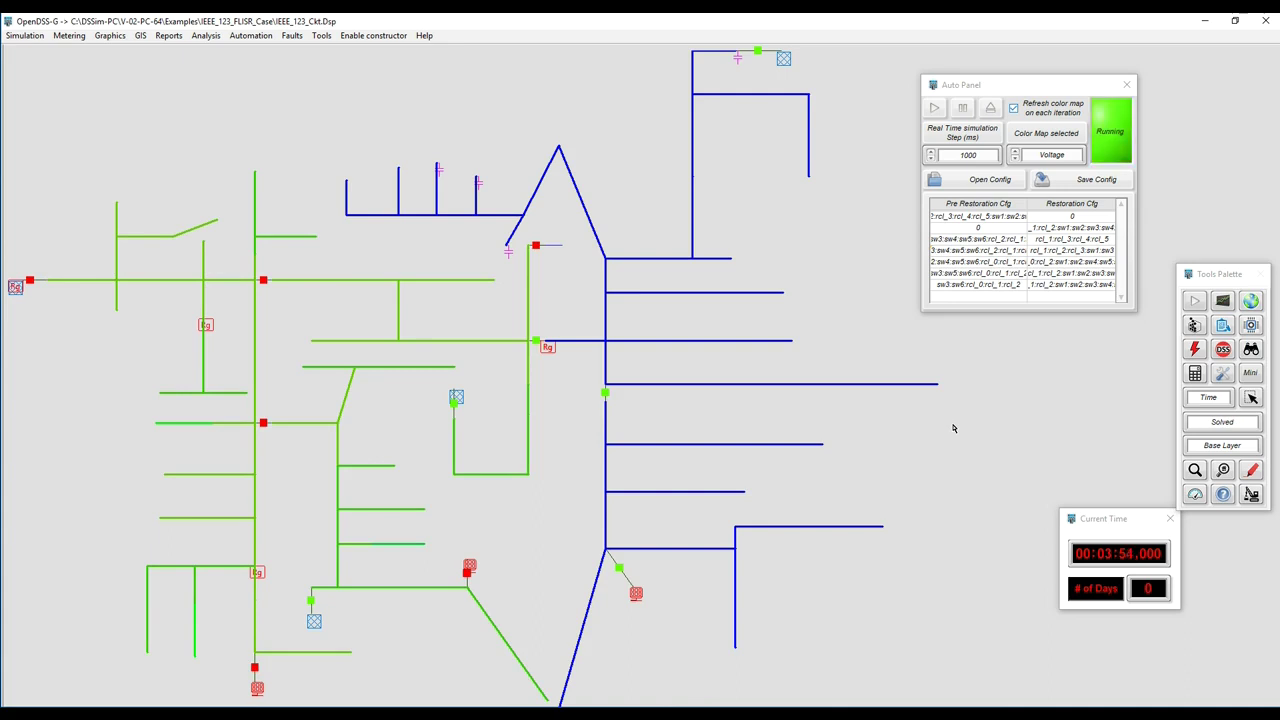
left_click(1195, 350)
left_click(1135, 337)
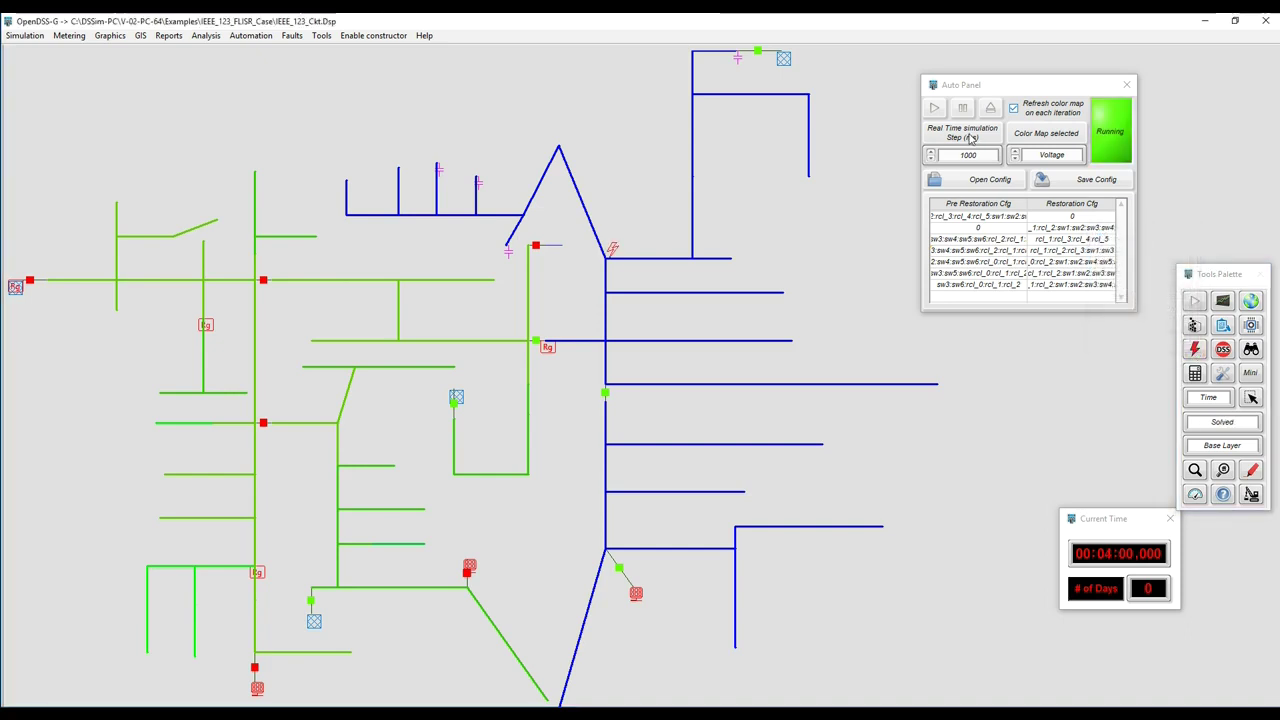
Pause the simulation to clear the bus 76 fault and restore the switches to their initial configuration.
left_click(963, 109)
left_click(1193, 349)
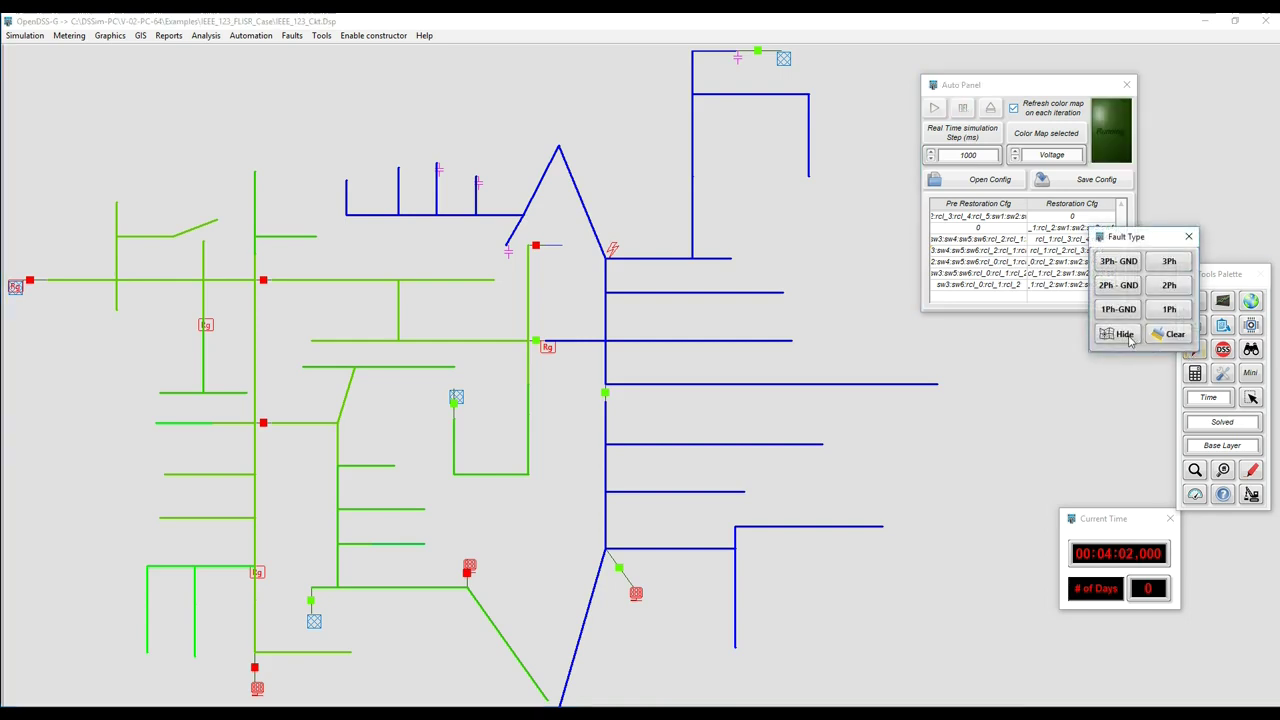
left_click(1157, 336)
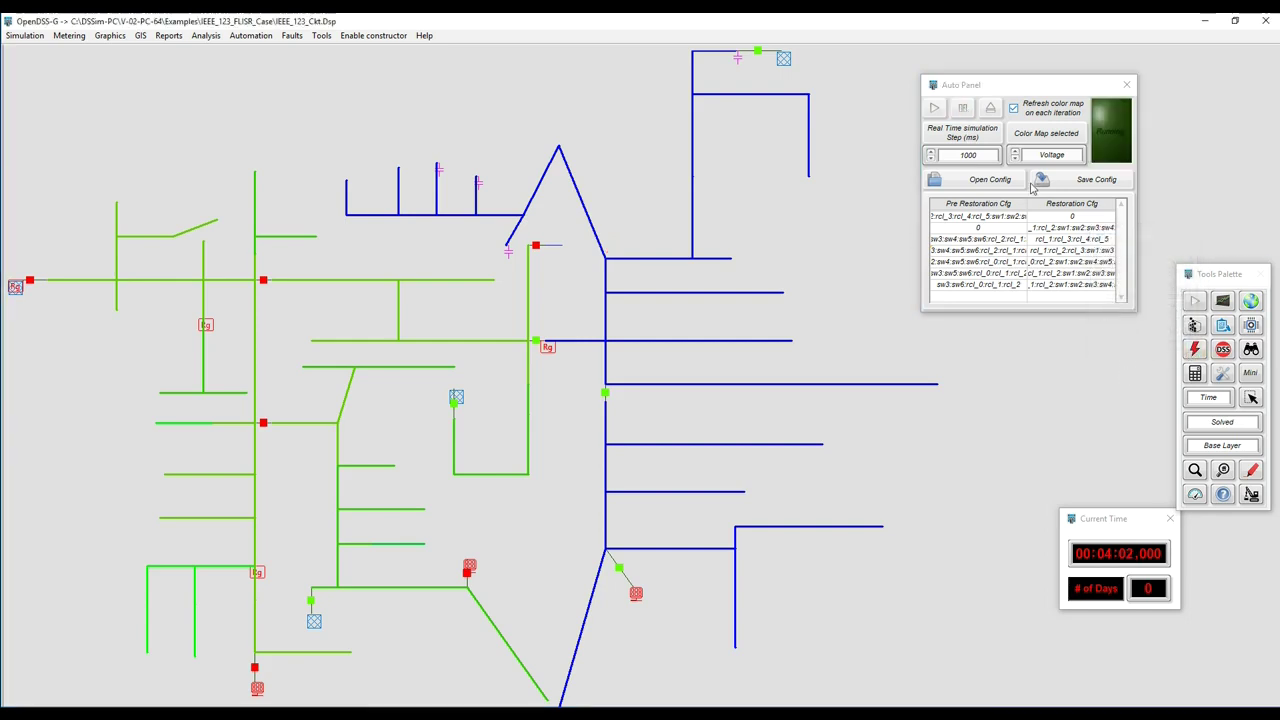
left_click(990, 110)
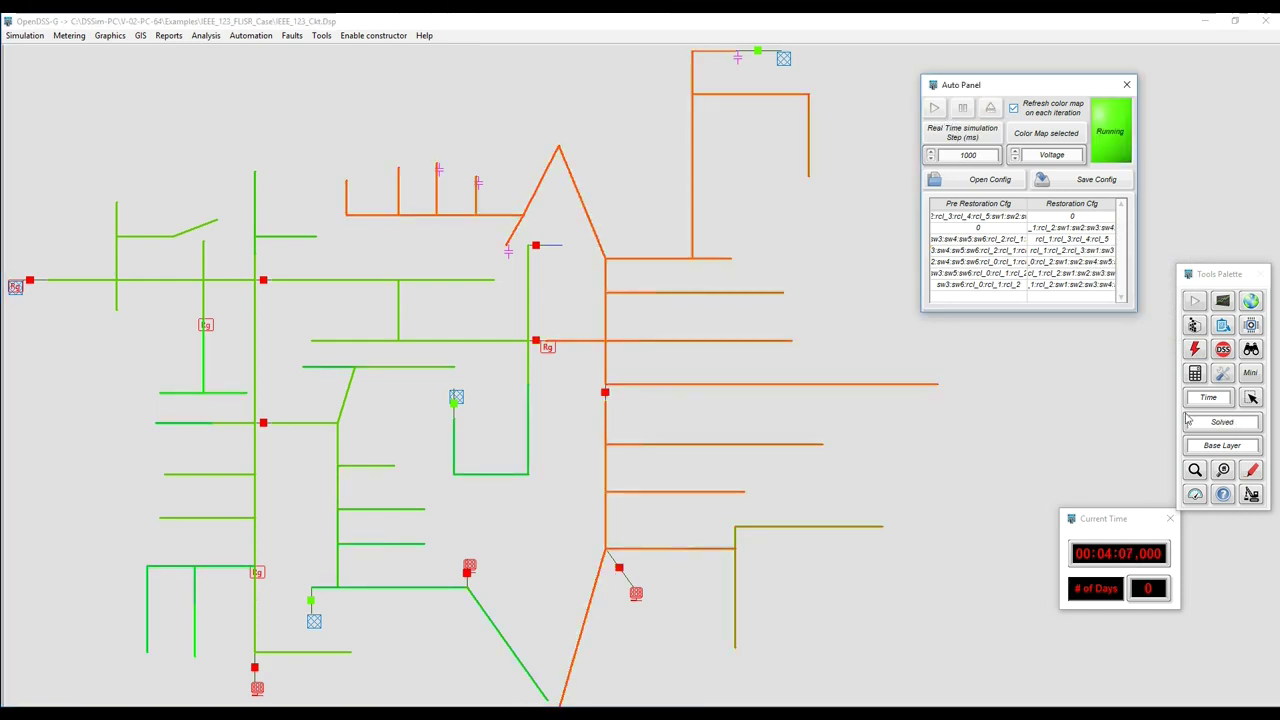
Apply a 2Ph-GND fault at bus 8 with phases A and B connected to terminals 1 and 2.
left_click(1195, 350)
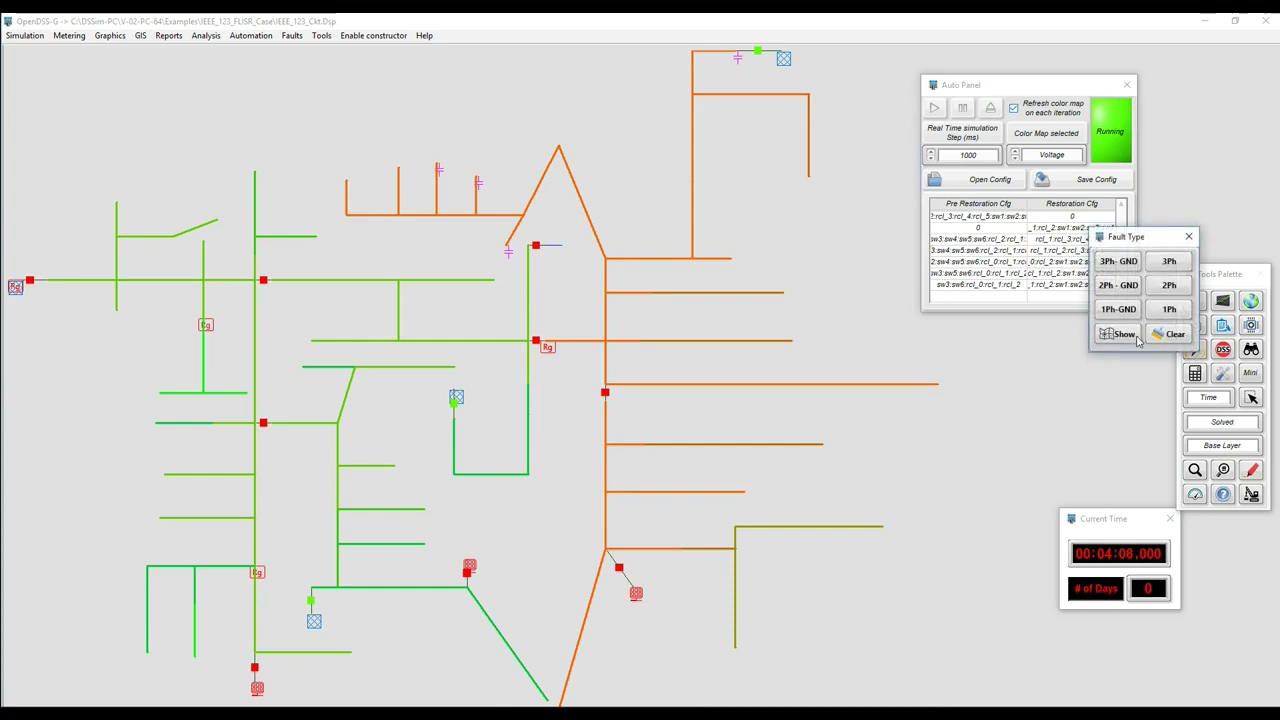
left_click(1120, 287)
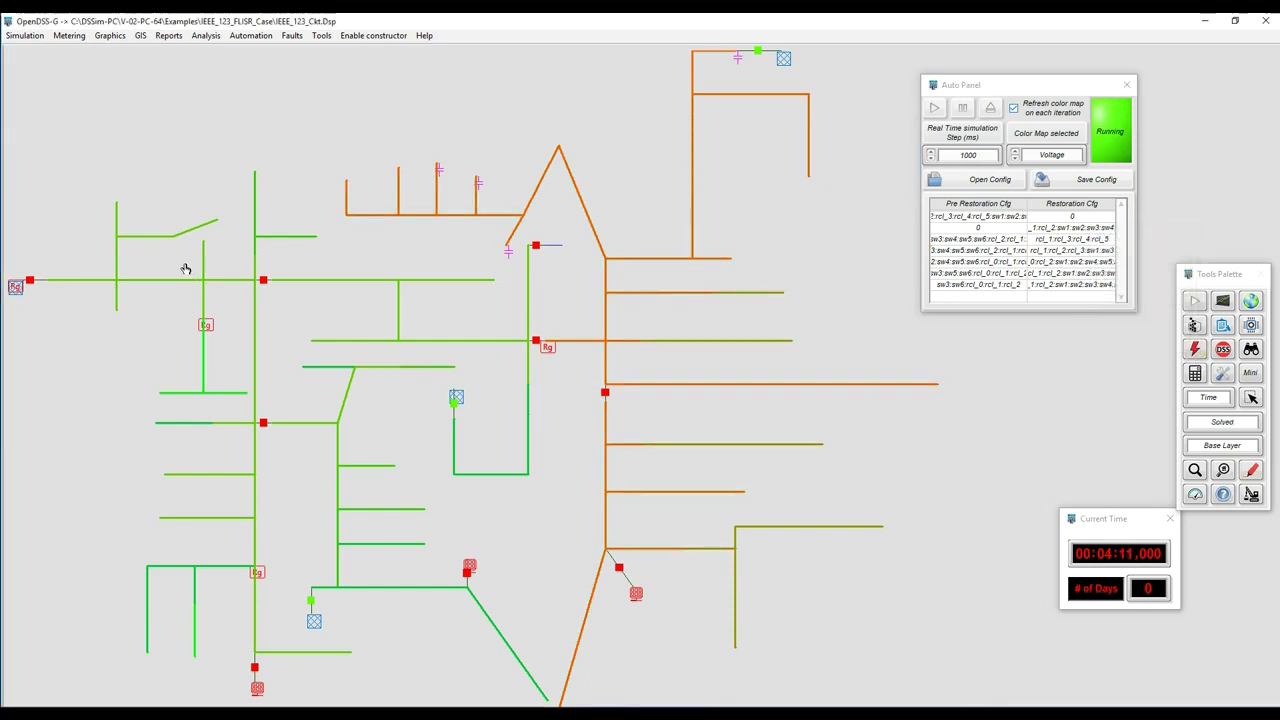
left_click(215, 287)
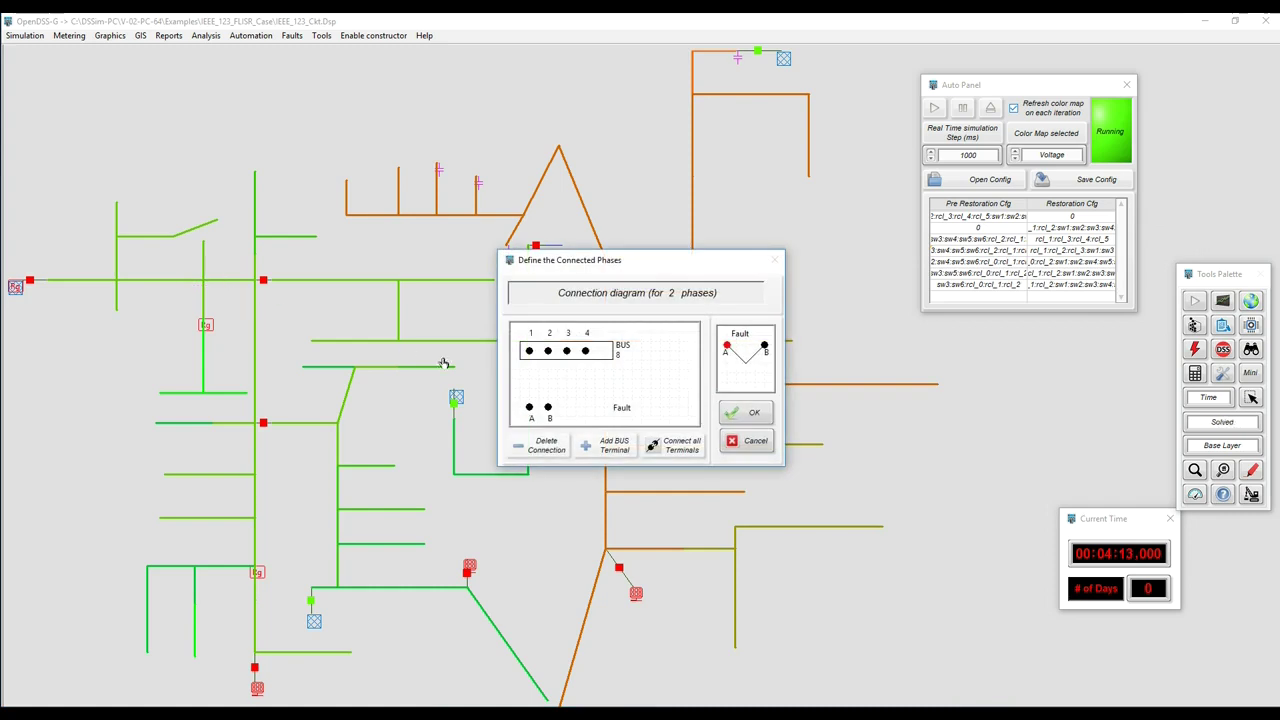
left_click(529, 352)
left_click(548, 351)
left_click(750, 413)
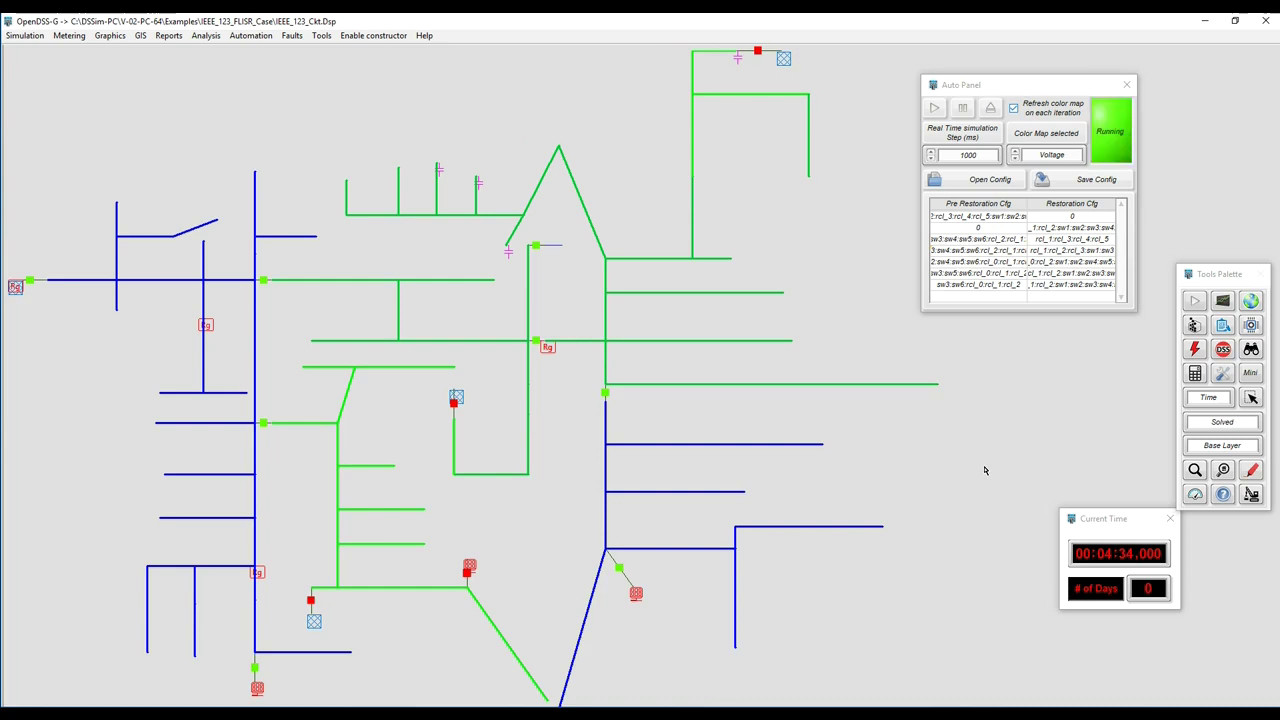
Switch the refreshed color map to Isolation and place its color scale just below the Auto Panel.
left_click(1049, 158)
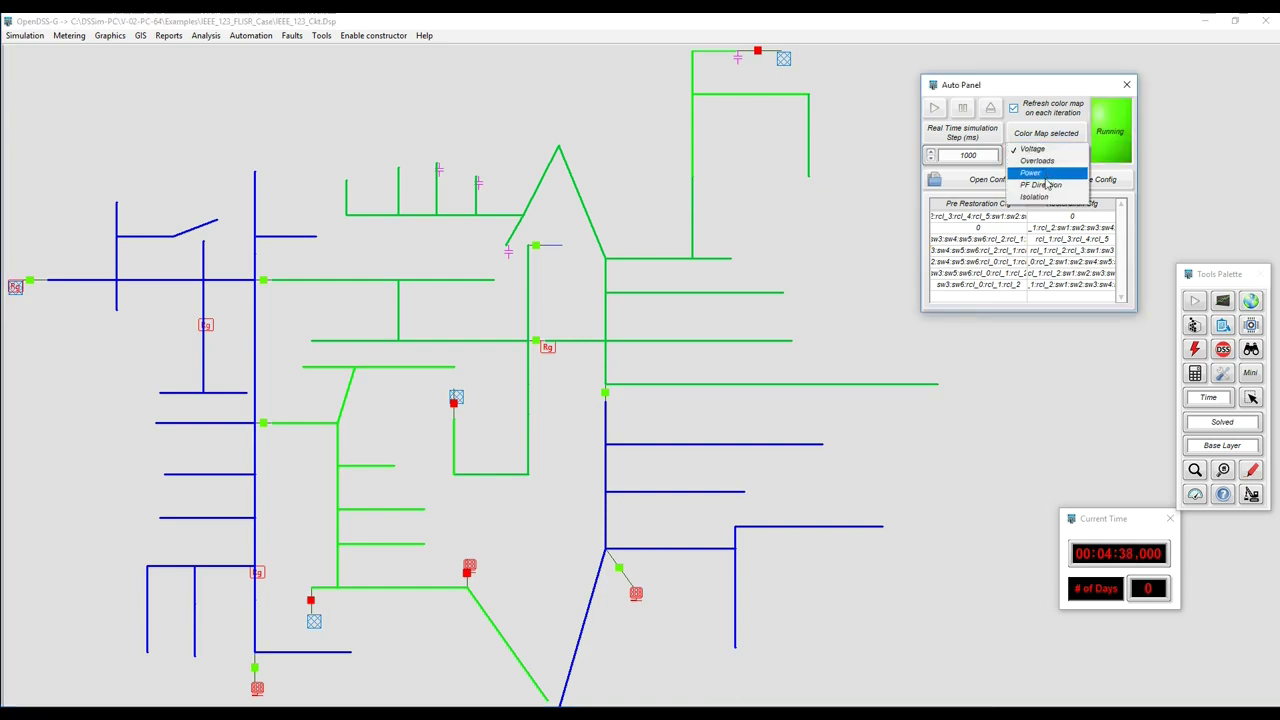
left_click(1040, 197)
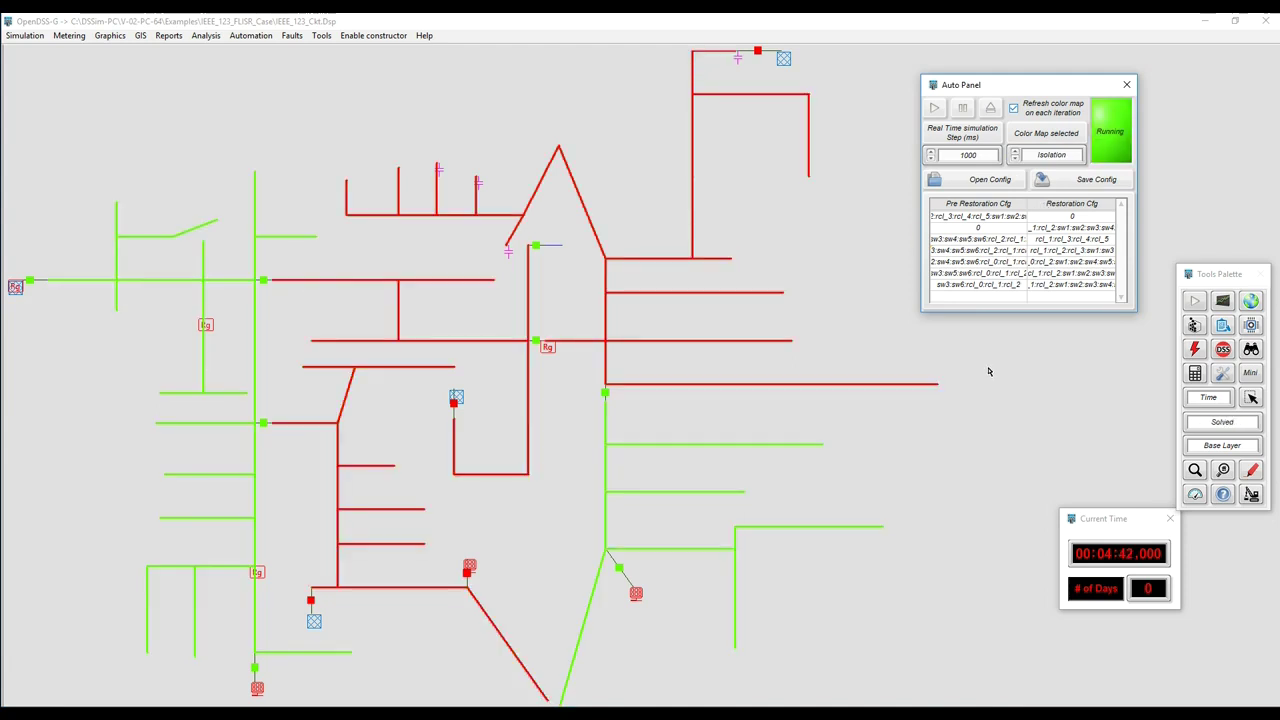
left_click(1254, 472)
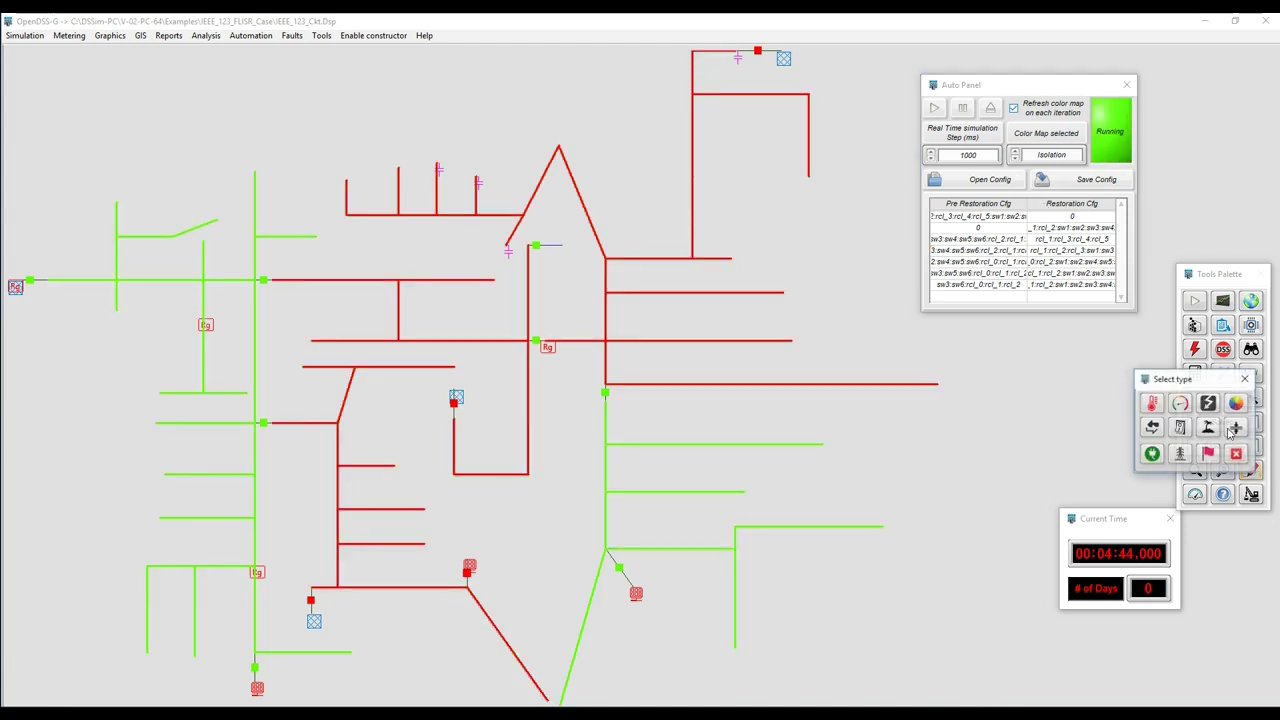
left_click_drag(628, 302, 1066, 326)
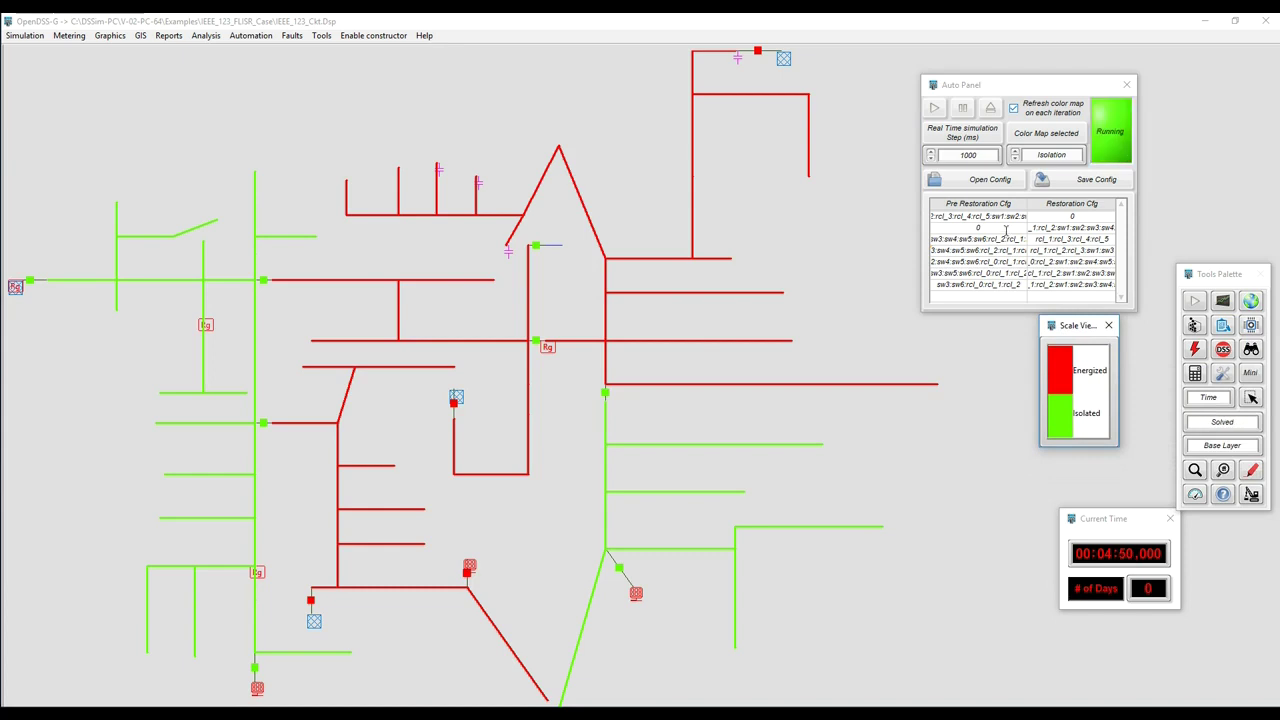
Pause the simulation to clear the bus 8 fault and return all switches to their initial configuration.
left_click(962, 109)
left_click(1195, 350)
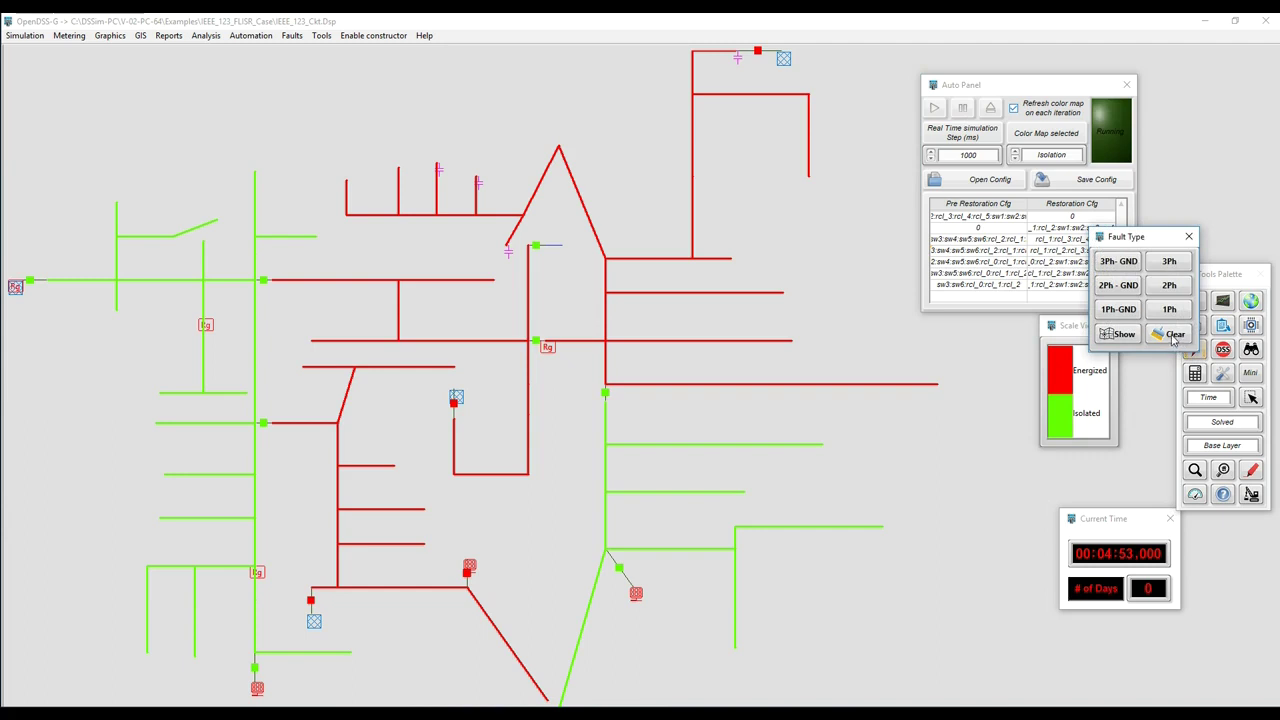
left_click(1173, 335)
left_click(998, 118)
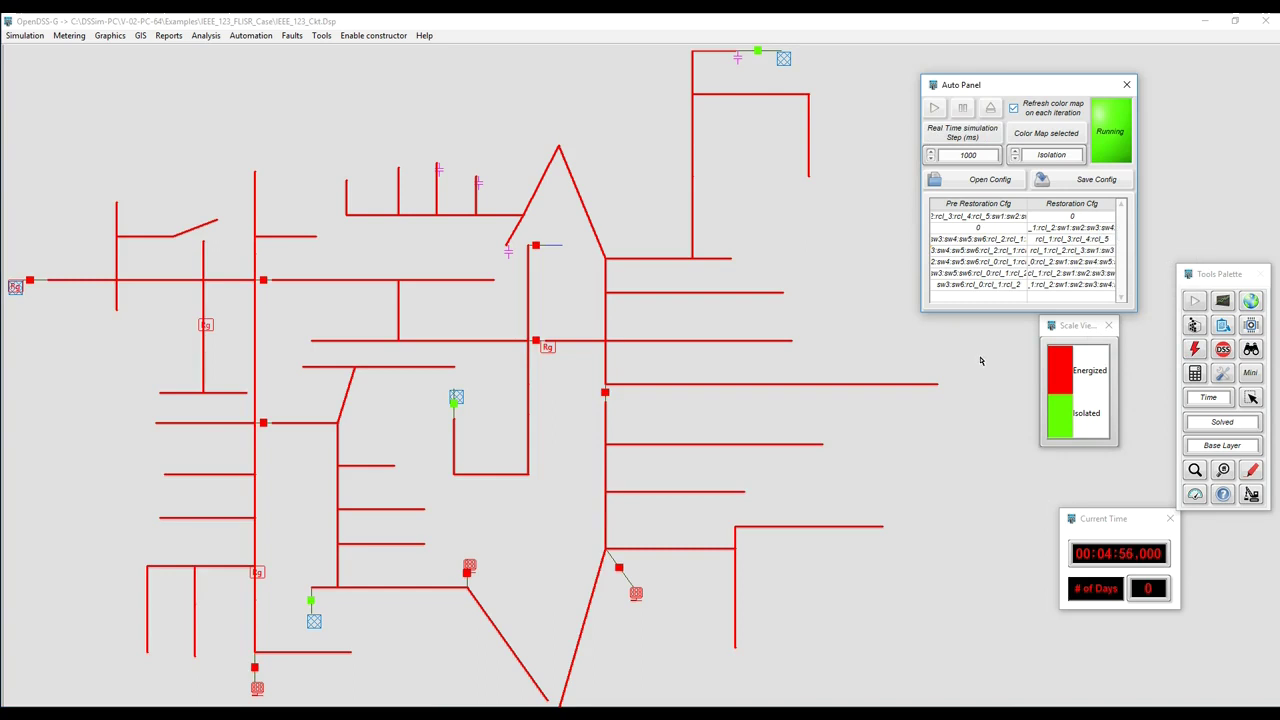
Apply a 1Ph-GND fault at bus 101 with phase A connected to terminal 2.
left_click(1195, 350)
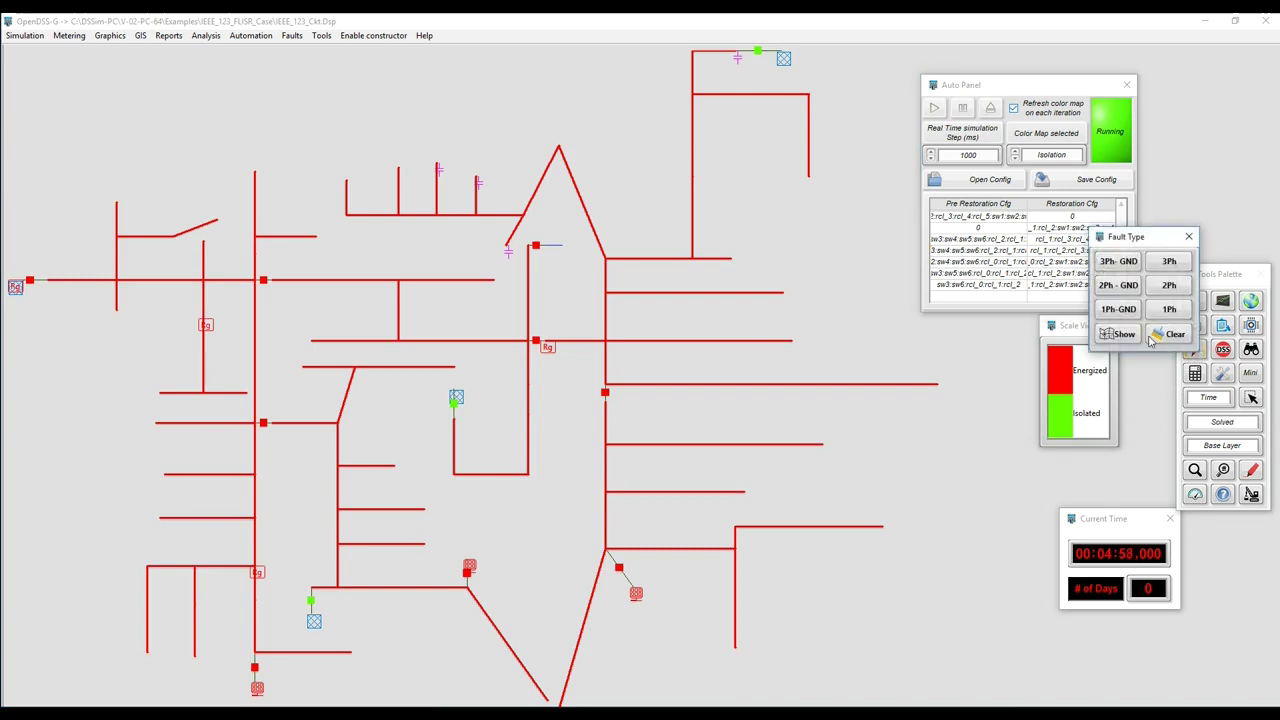
left_click(1119, 309)
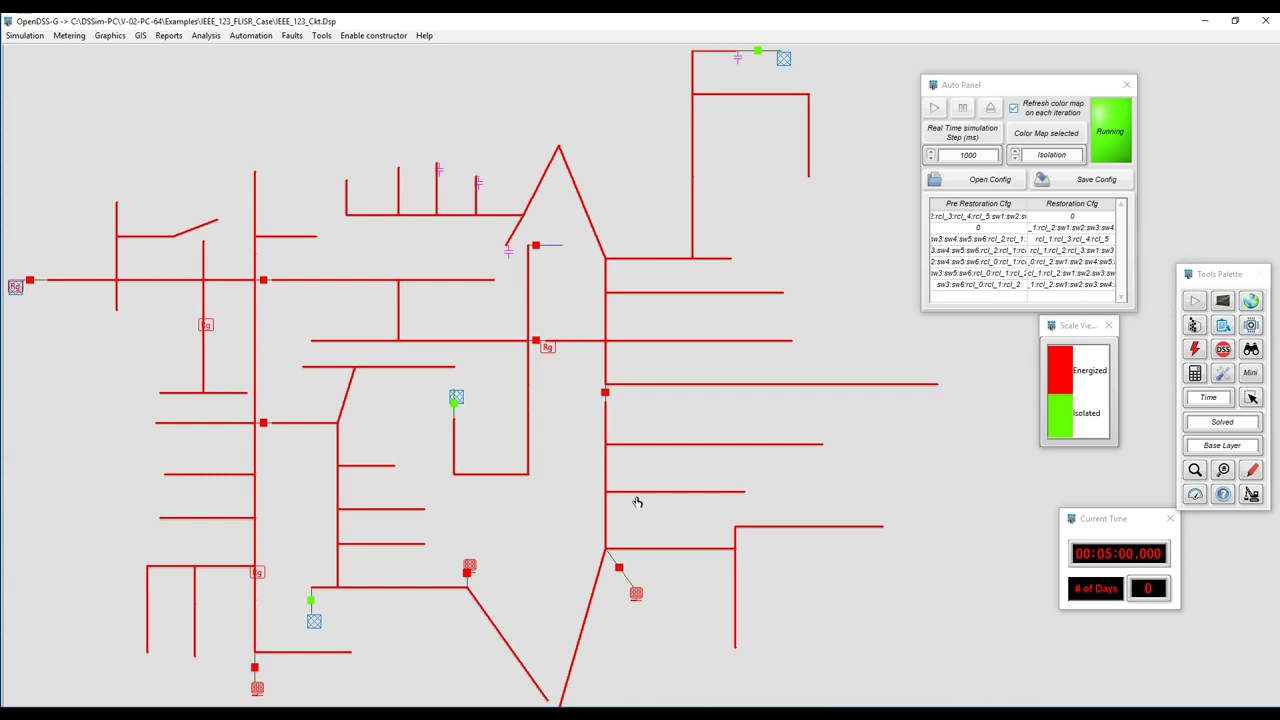
left_click(618, 457)
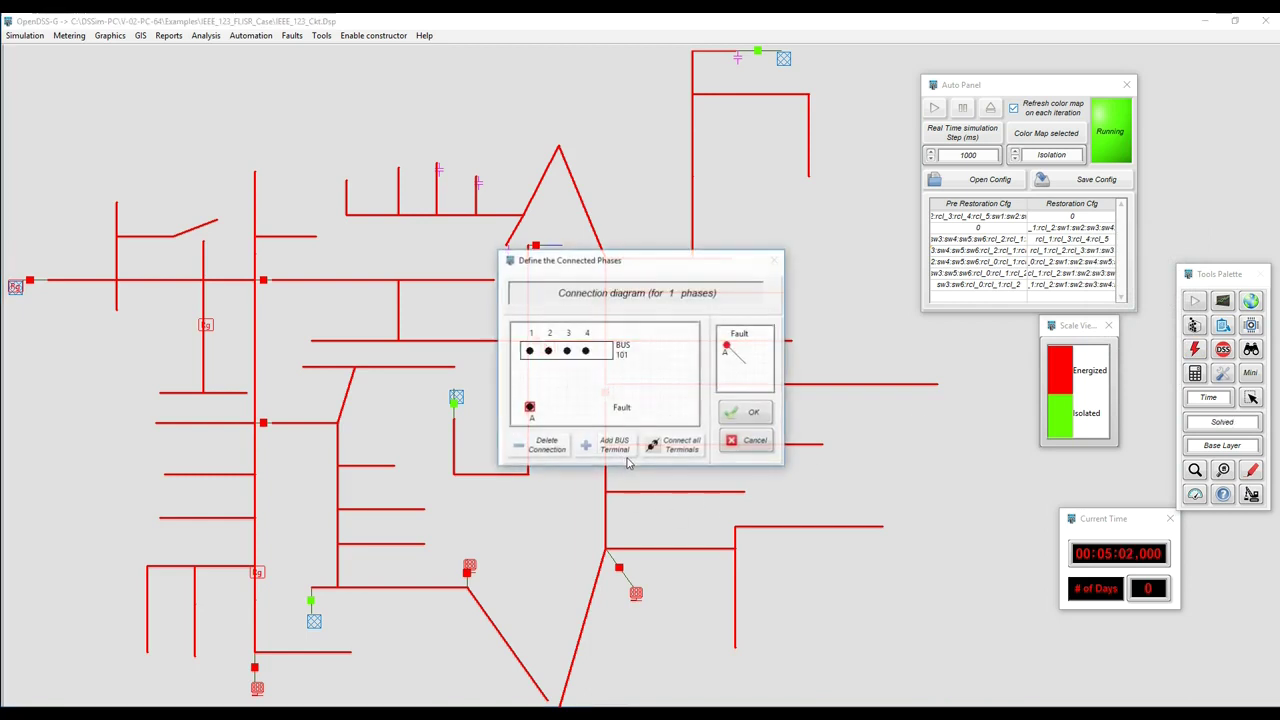
left_click_drag(548, 352, 529, 407)
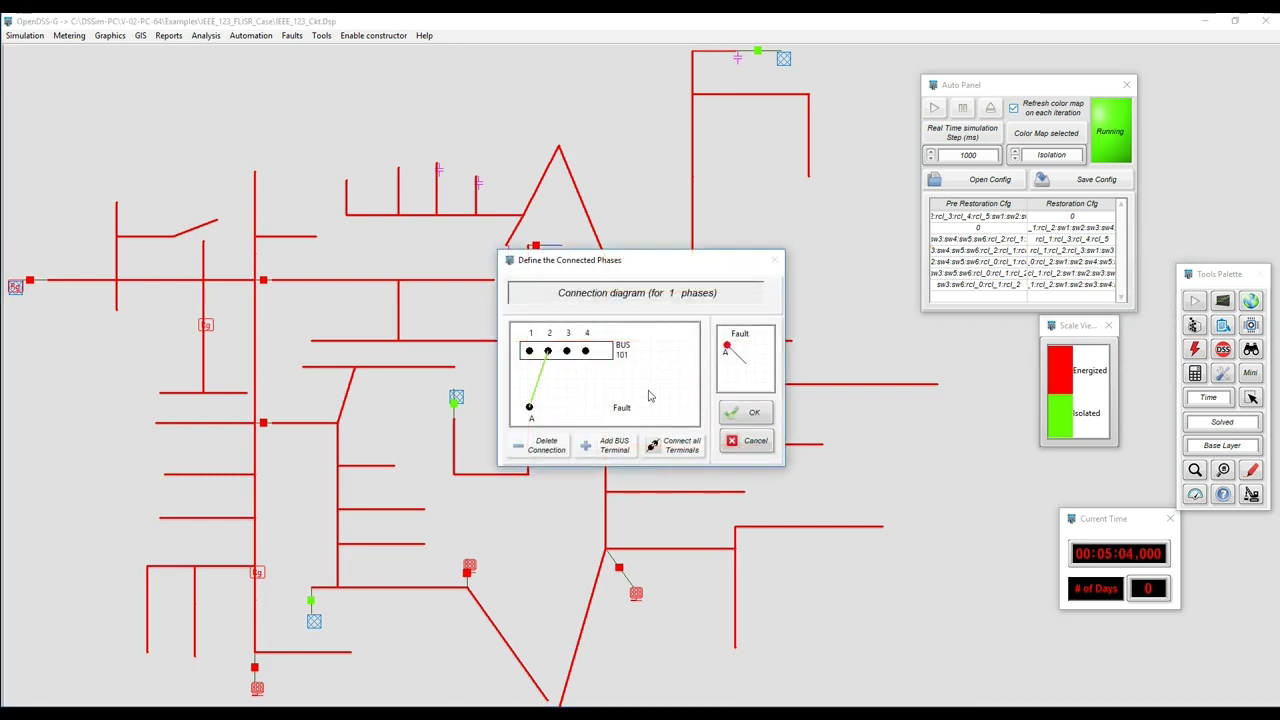
left_click(748, 413)
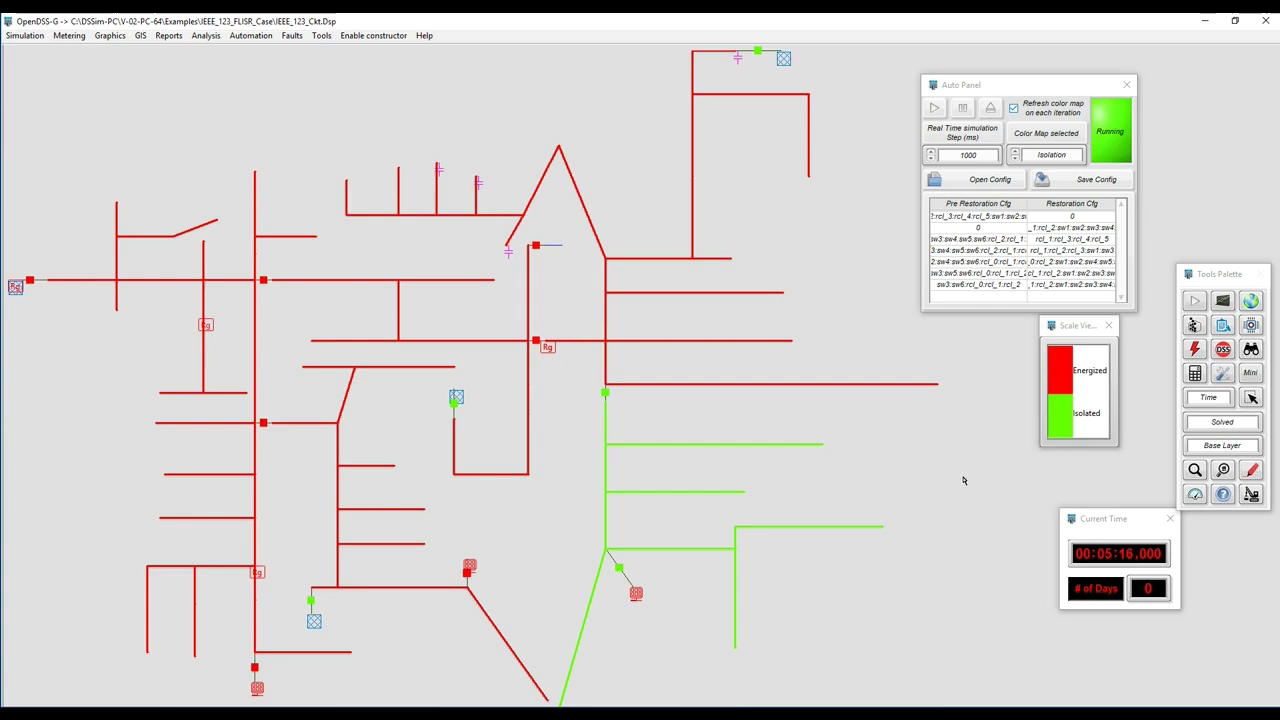
Clear the bus 101 fault from the circuit.
left_click(1194, 349)
left_click(1174, 340)
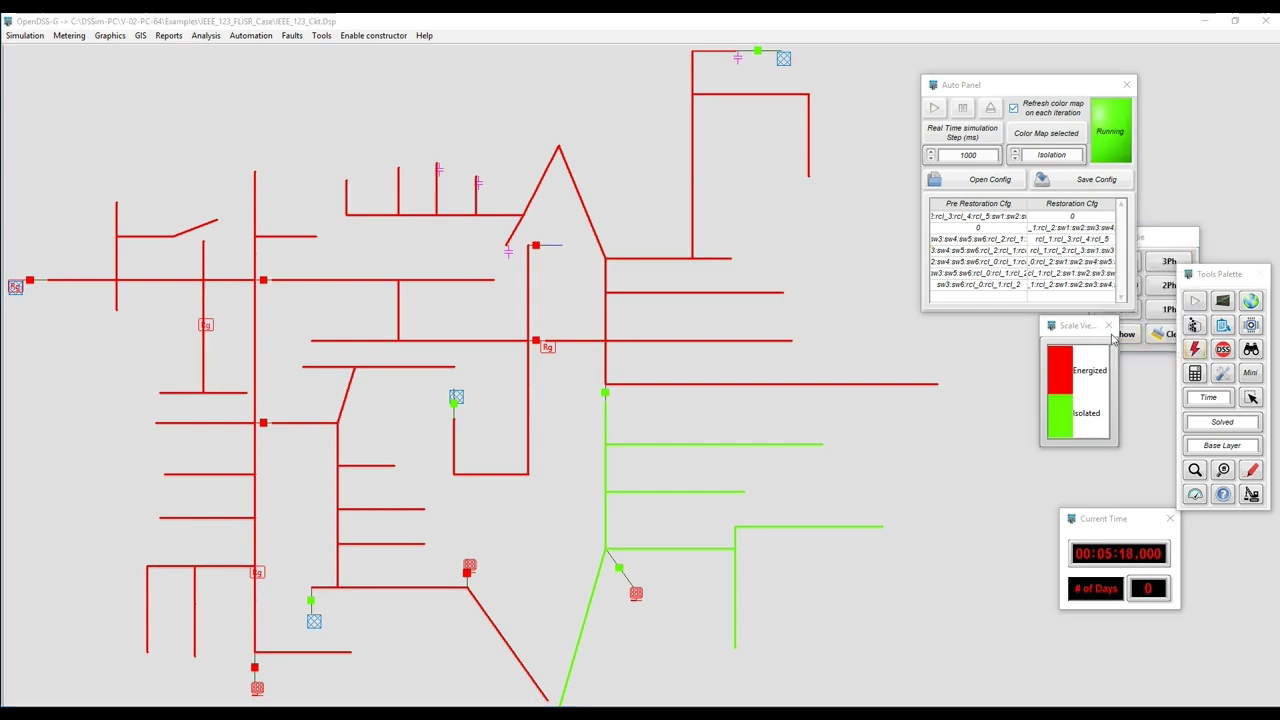